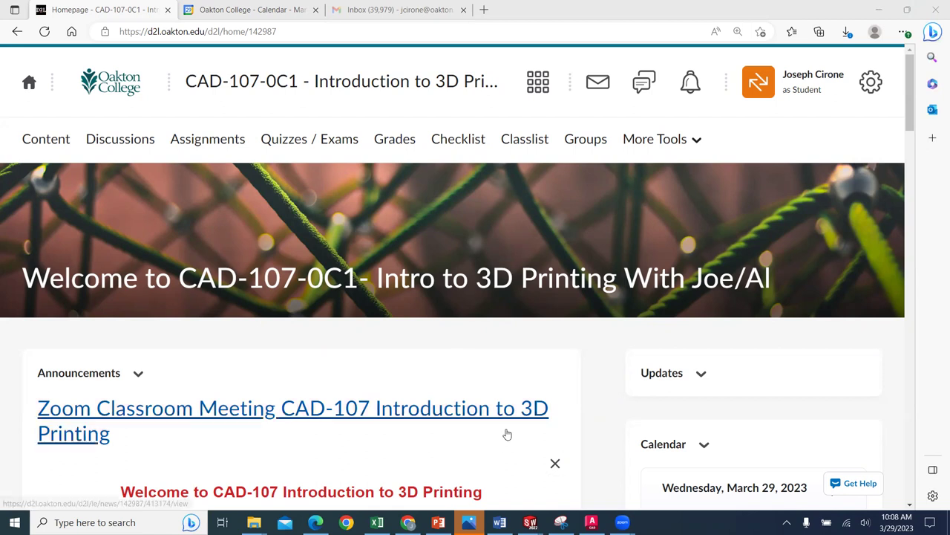
# Review the homepage's upcoming events and check today's date on the Windows calendar.
pyautogui.scroll(-3, 580, 352)
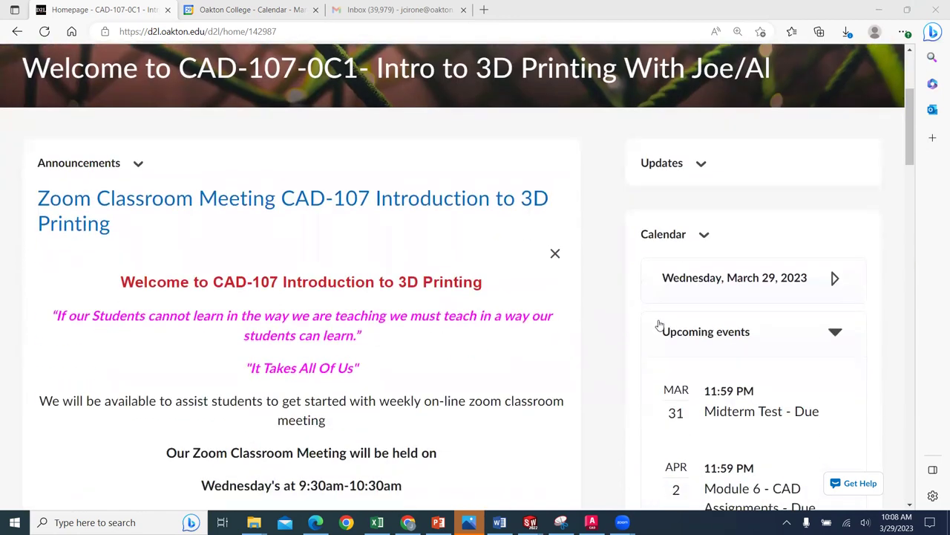
pyautogui.scroll(-1, 737, 349)
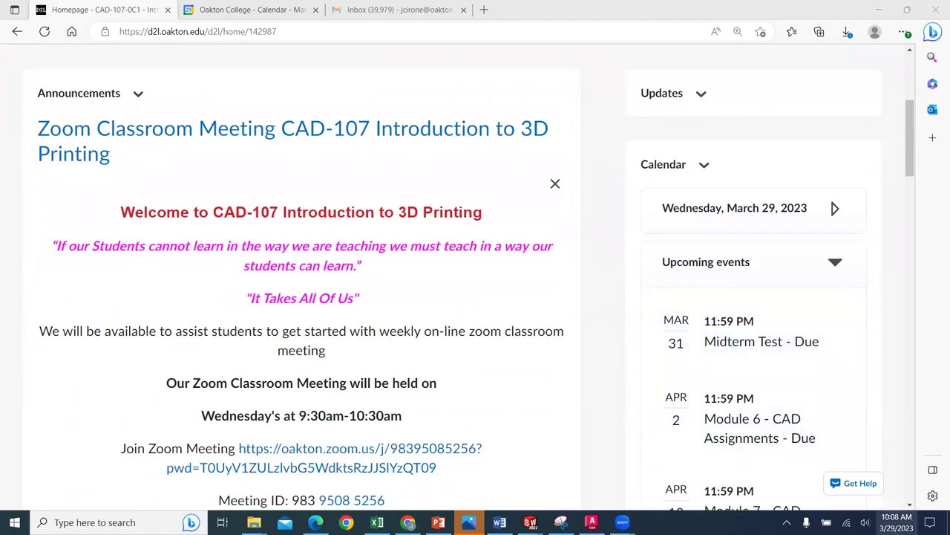
pyautogui.click(896, 522)
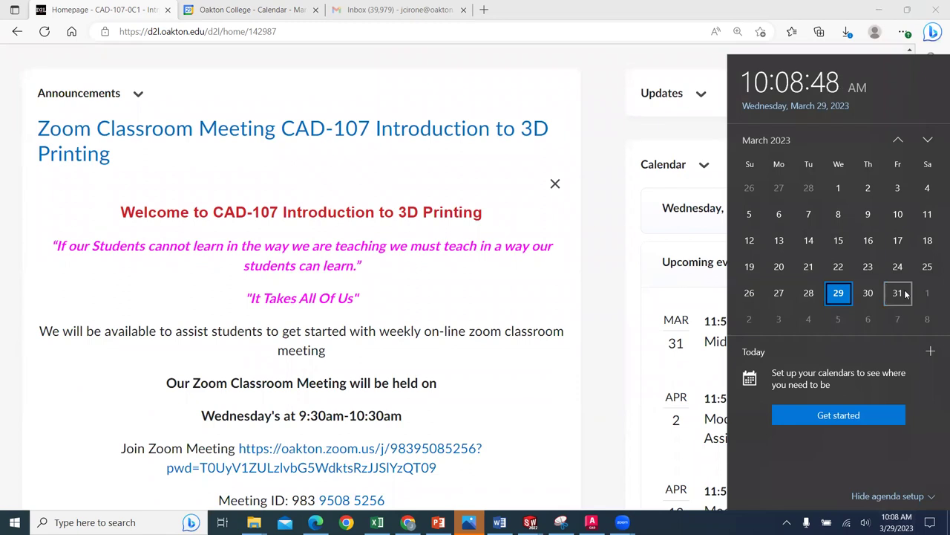
pyautogui.click(603, 382)
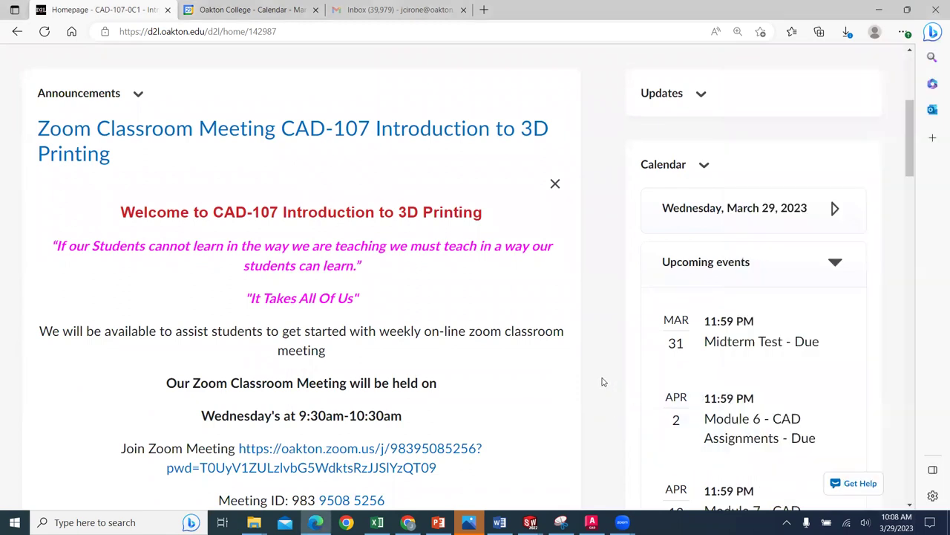
pyautogui.scroll(4, 603, 382)
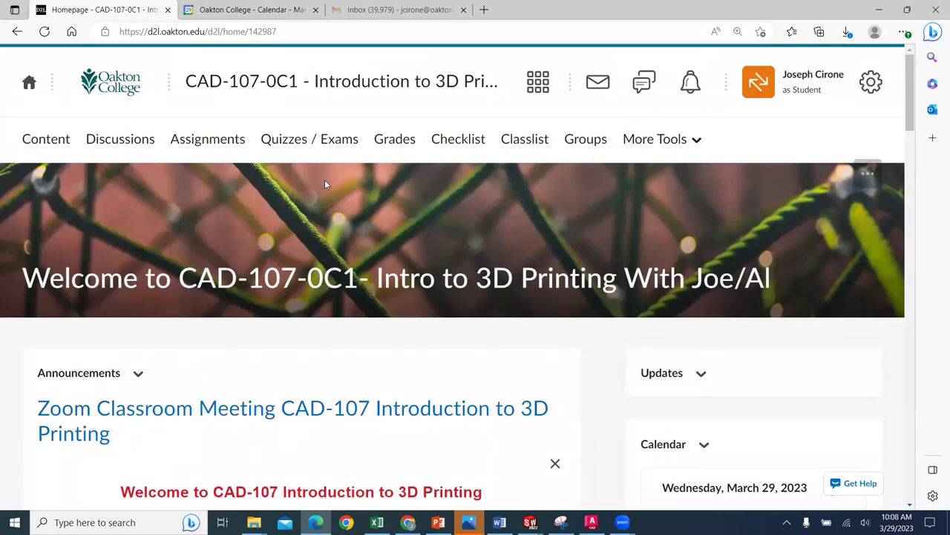
# Open Quizzes / Exams and scroll the Quiz List to the Midterm Practice Test.
pyautogui.click(314, 147)
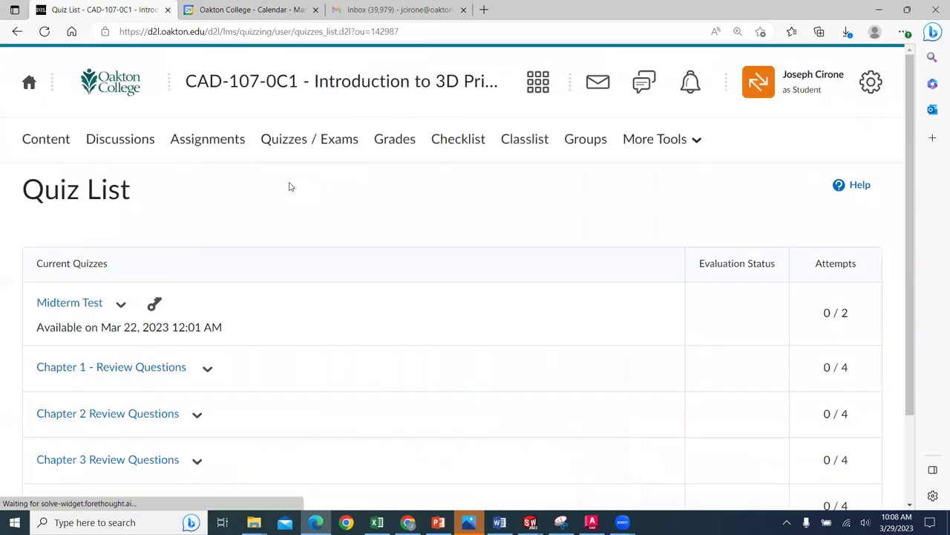
pyautogui.scroll(-2, 290, 186)
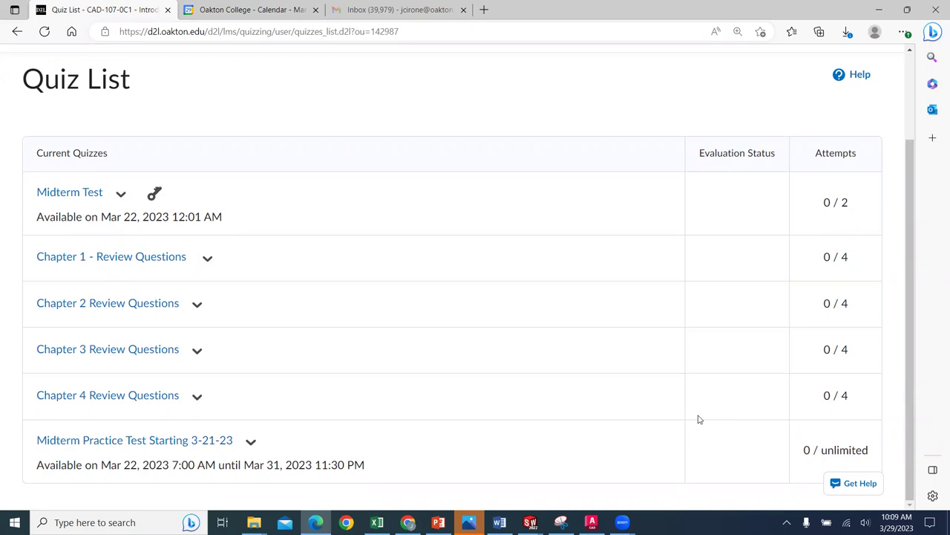
pyautogui.moveTo(907, 333); pyautogui.dragTo(912, 205)
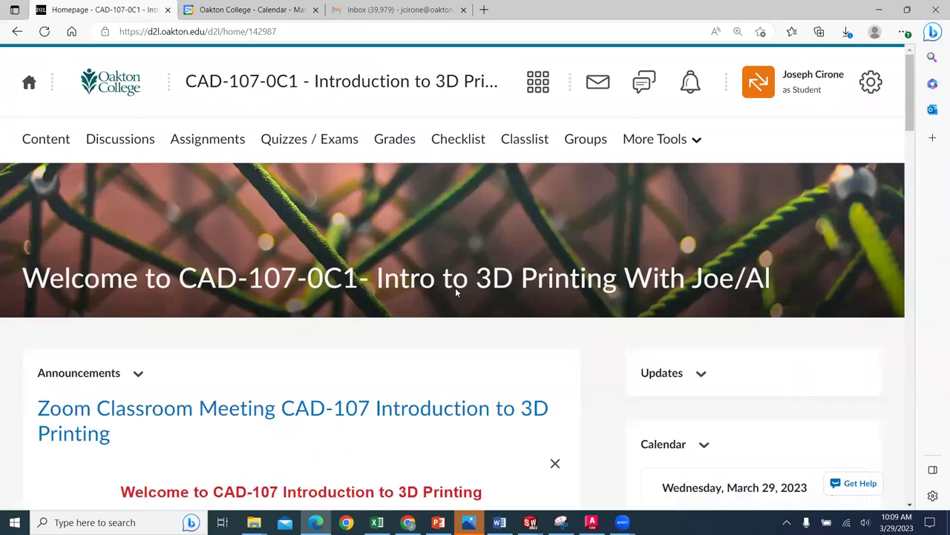
# Scroll down the CAD-107-0C1 homepage to the Midterm Test due March 31.
pyautogui.scroll(-2, 591, 333)
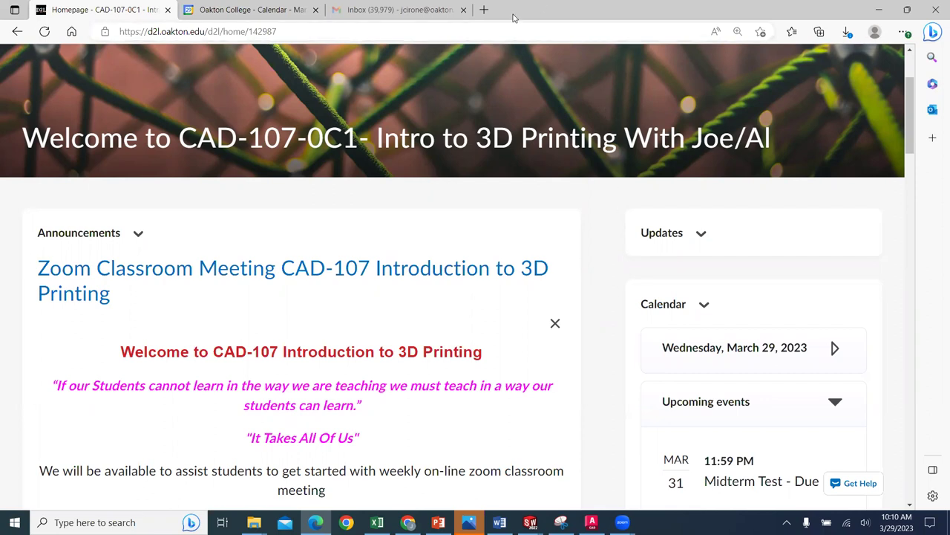
# Load honorlock.com in a new tab, then switch back to the Homepage - CAD-107-0C1 tab.
pyautogui.click(483, 10)
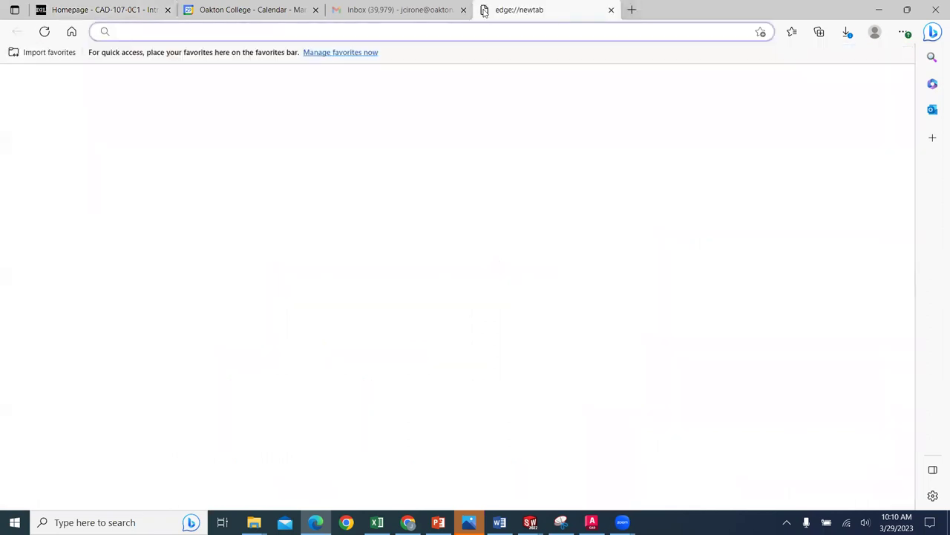
pyautogui.write('honorlc')
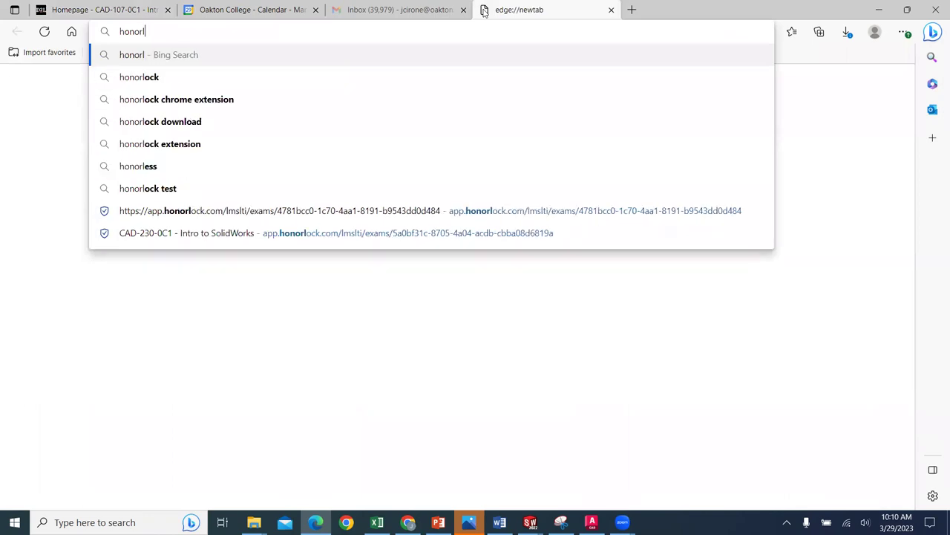
pyautogui.press('BackSpace')
pyautogui.write('ock.com')
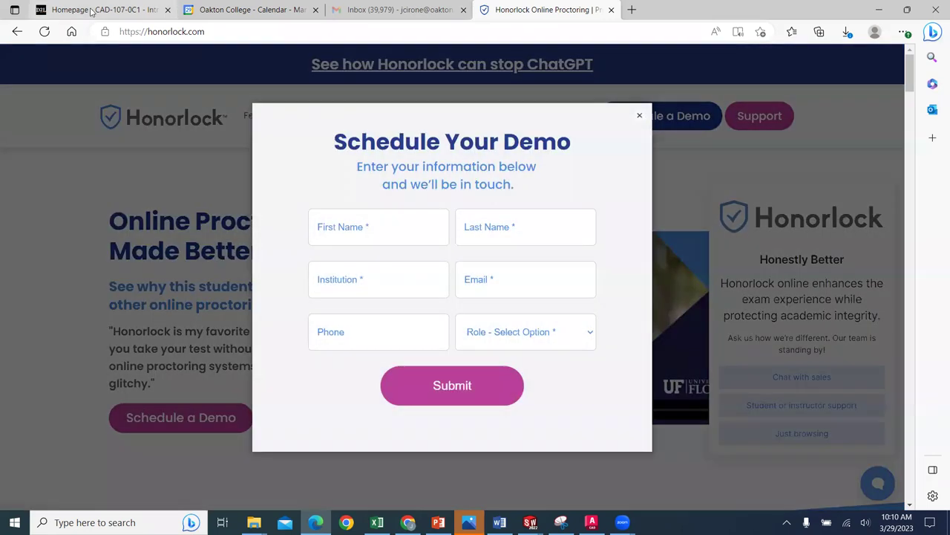
pyautogui.click(92, 11)
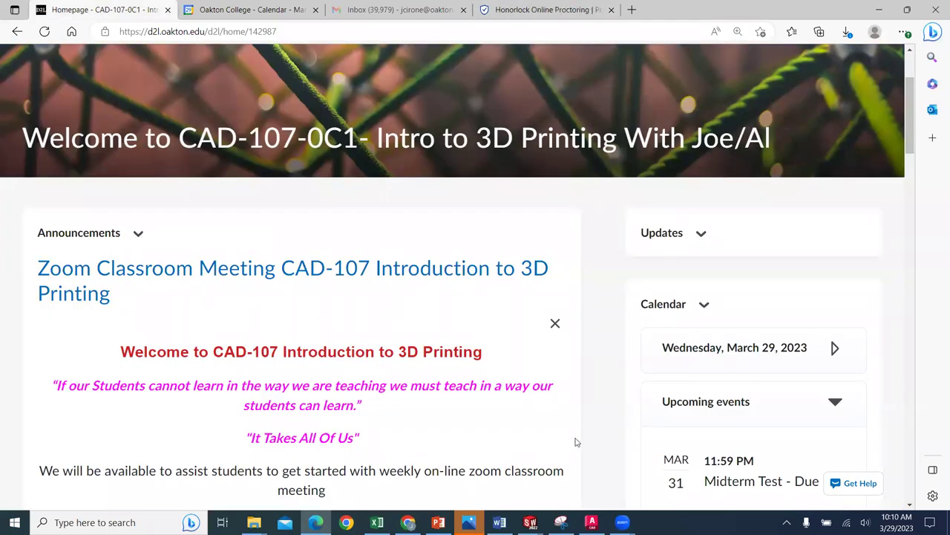
# Look through the Zoom details and events, then go to the course Content pages.
pyautogui.scroll(-3, 574, 422)
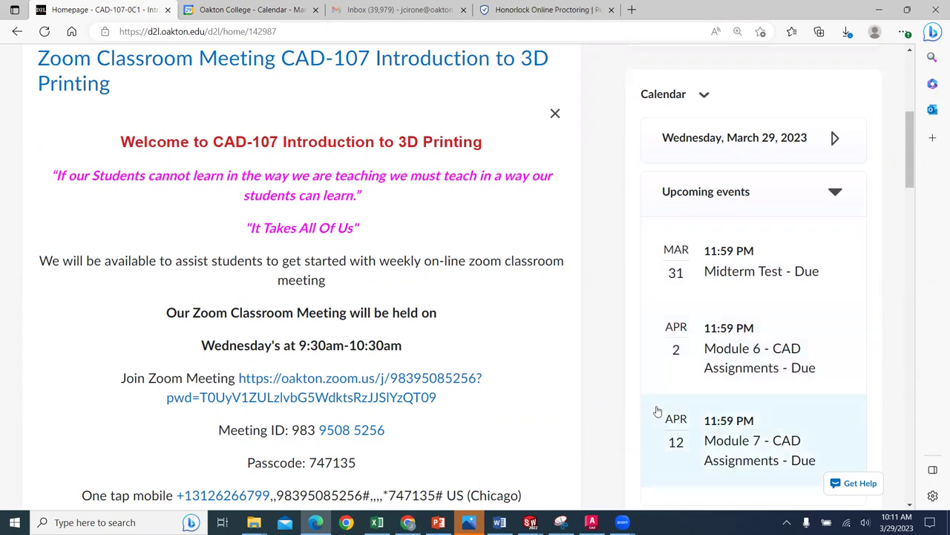
pyautogui.scroll(2, 594, 423)
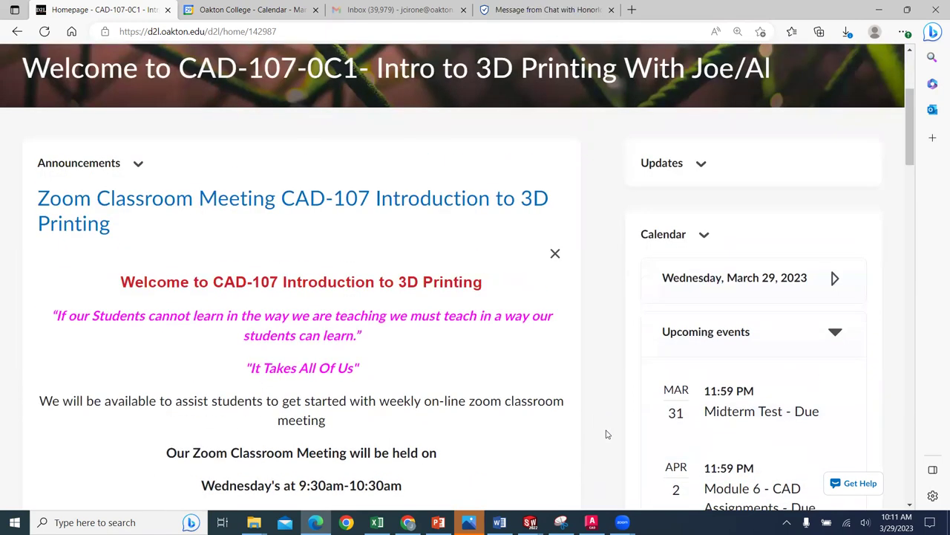
pyautogui.scroll(-1, 605, 432)
pyautogui.scroll(5, 606, 434)
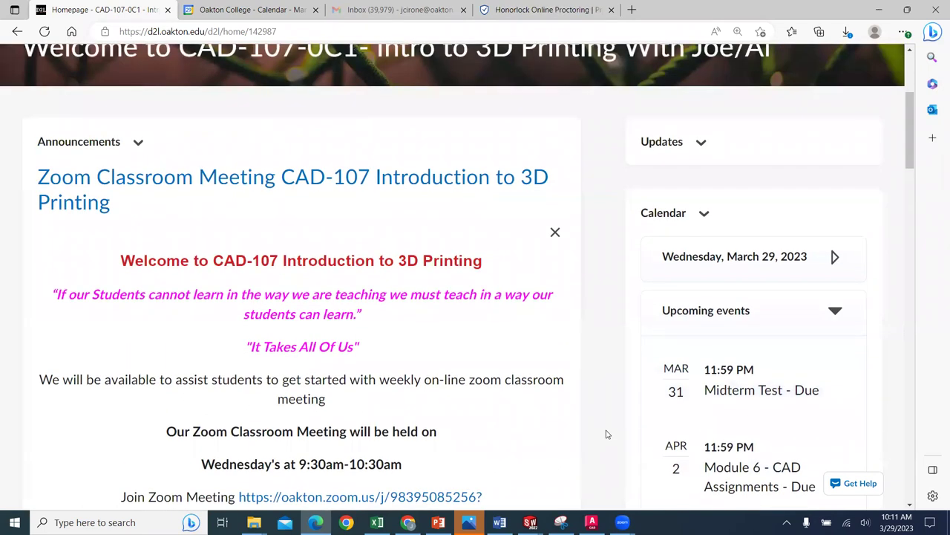
pyautogui.click(55, 139)
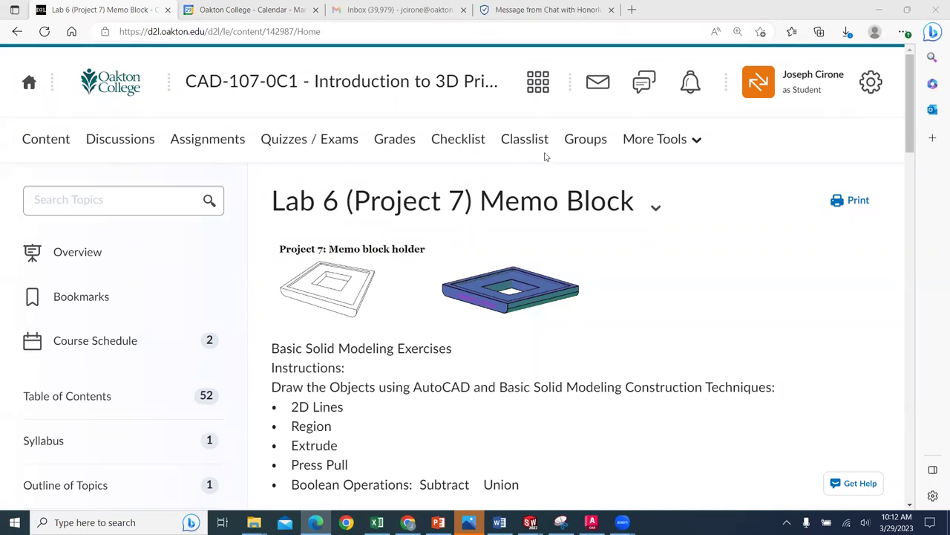
# Scroll the Lab 6 page down to Lecture and open the CAD-107 Class 7 Lecture PDF.
pyautogui.scroll(-2, 541, 186)
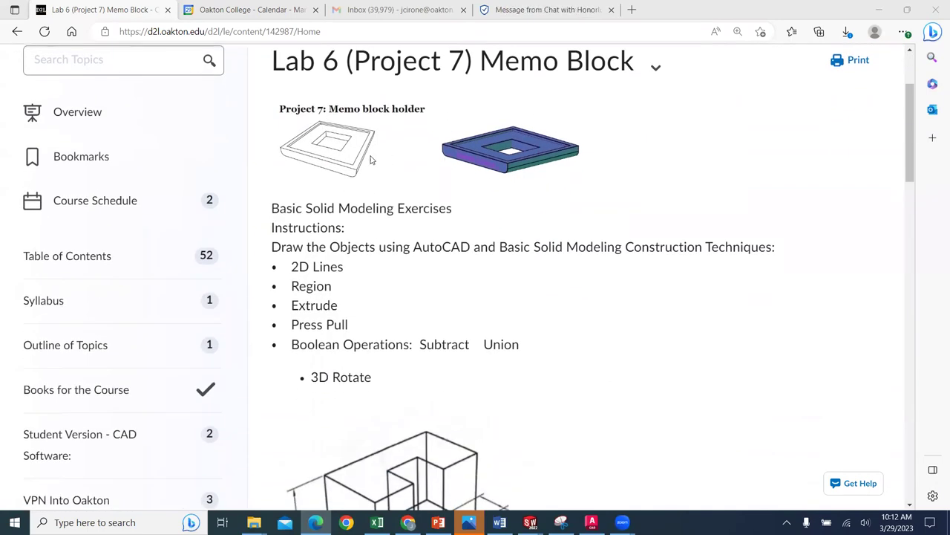
pyautogui.scroll(-1, 420, 192)
pyautogui.scroll(-2, 420, 191)
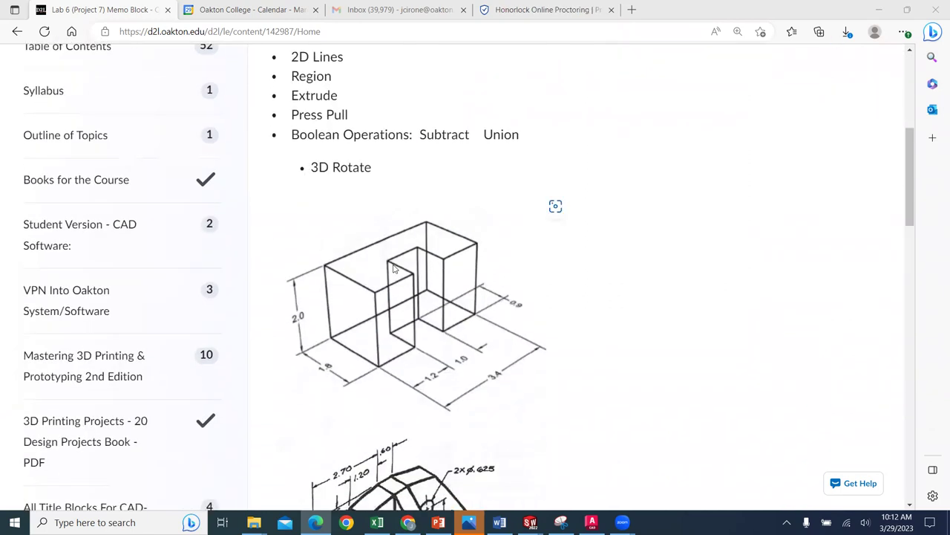
pyautogui.scroll(-2, 374, 315)
pyautogui.scroll(-2, 374, 314)
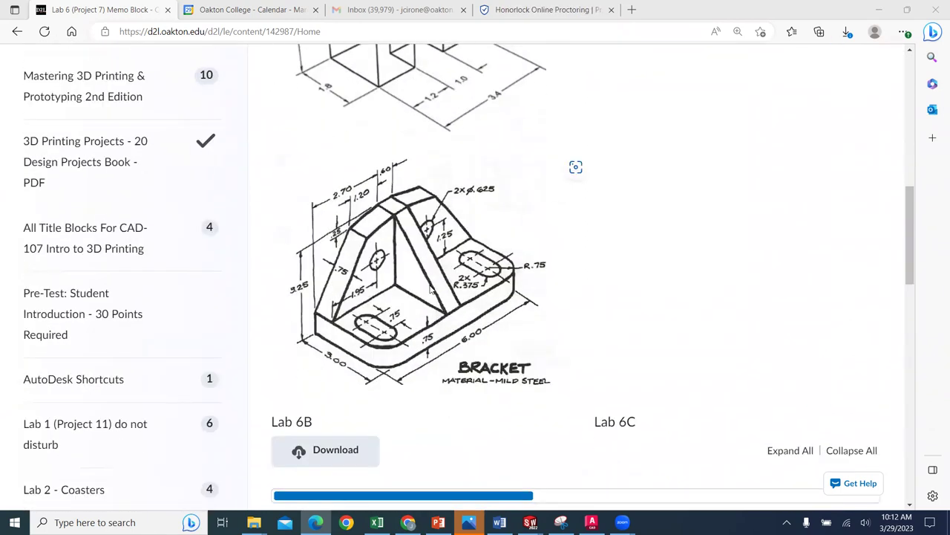
pyautogui.scroll(-4, 429, 289)
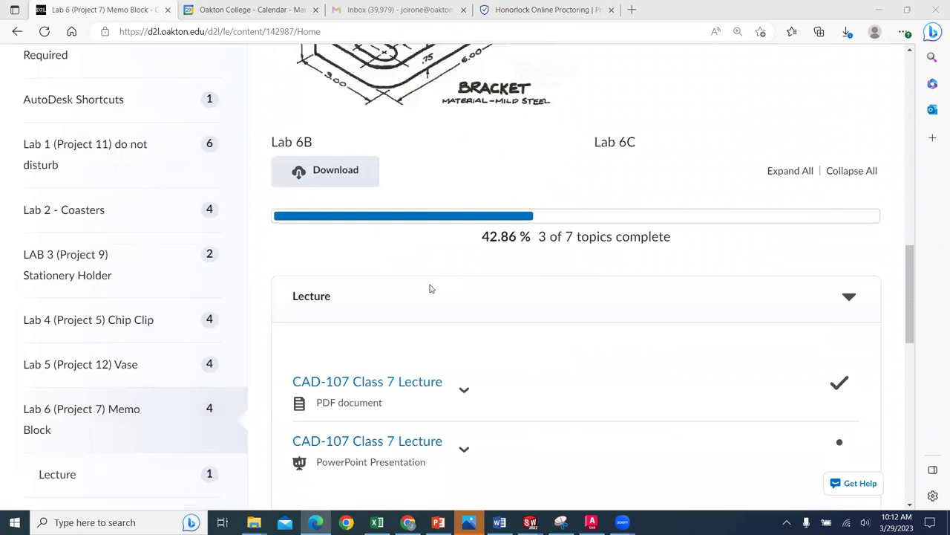
pyautogui.scroll(-2, 429, 289)
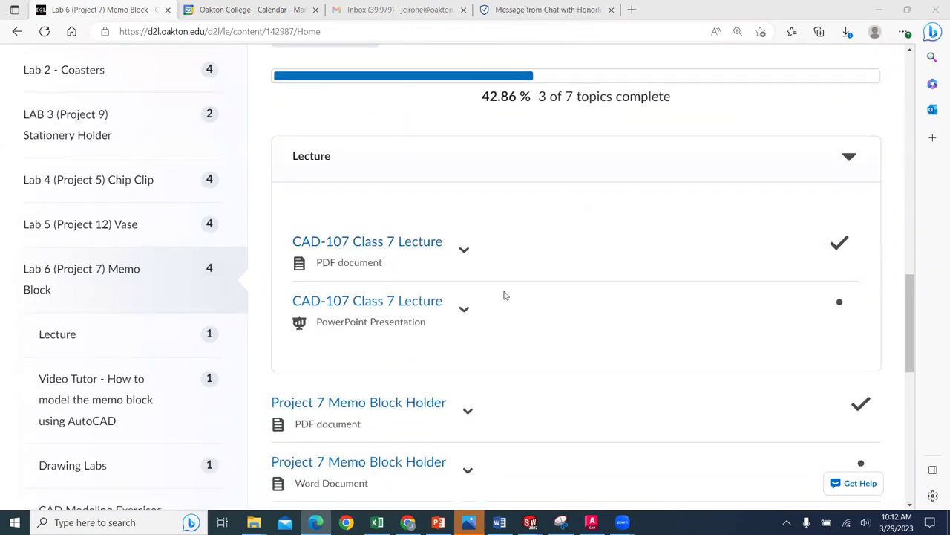
pyautogui.scroll(-2, 504, 296)
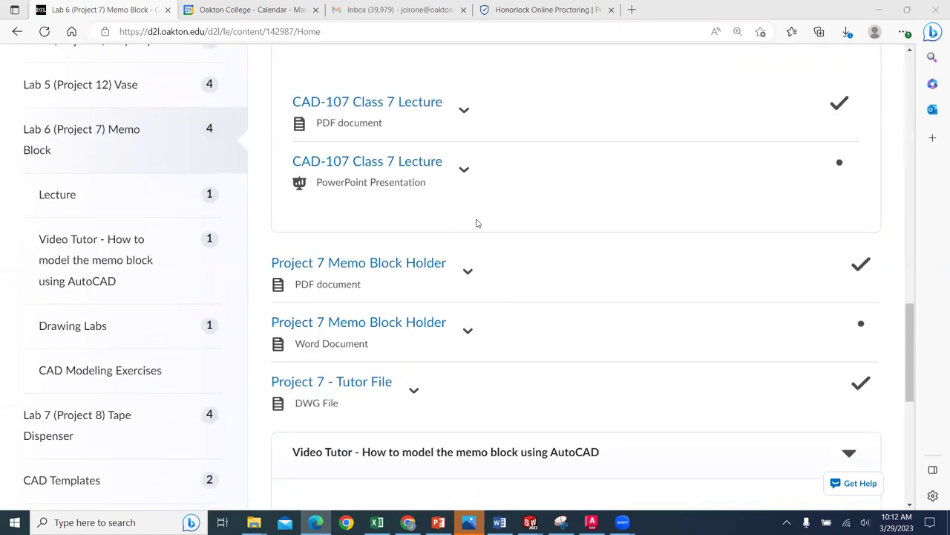
pyautogui.click(408, 113)
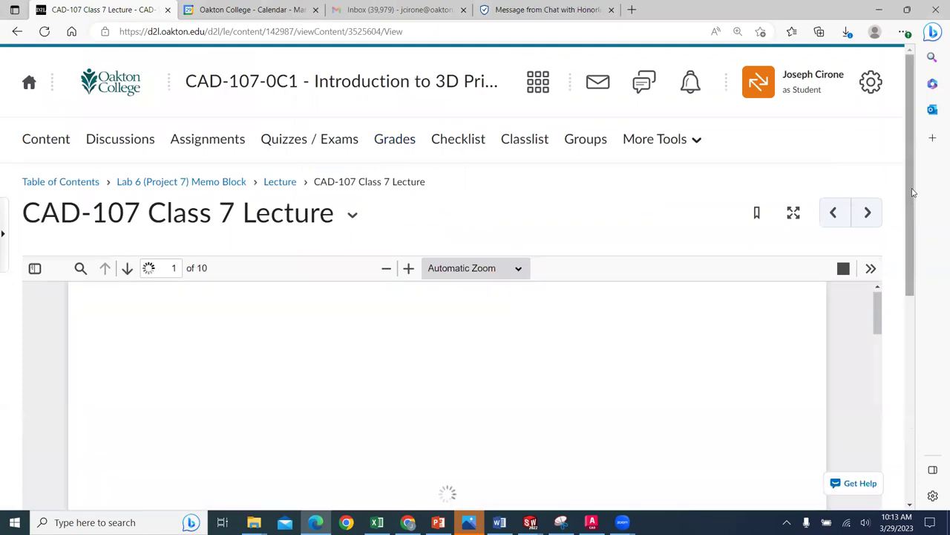
# Page through the 10-page Class 7 lecture with the viewer's scrollbar.
pyautogui.scroll(-1, 895, 251)
pyautogui.moveTo(877, 245); pyautogui.dragTo(875, 288)
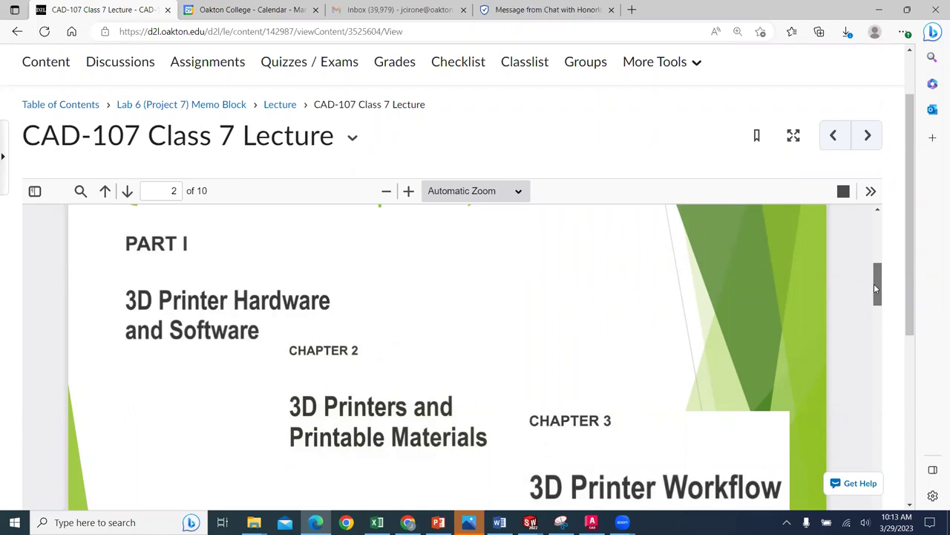
pyautogui.moveTo(875, 288)
pyautogui.mouseDown()
pyautogui.moveTo(866, 347)
pyautogui.moveTo(866, 291)
pyautogui.mouseUp()
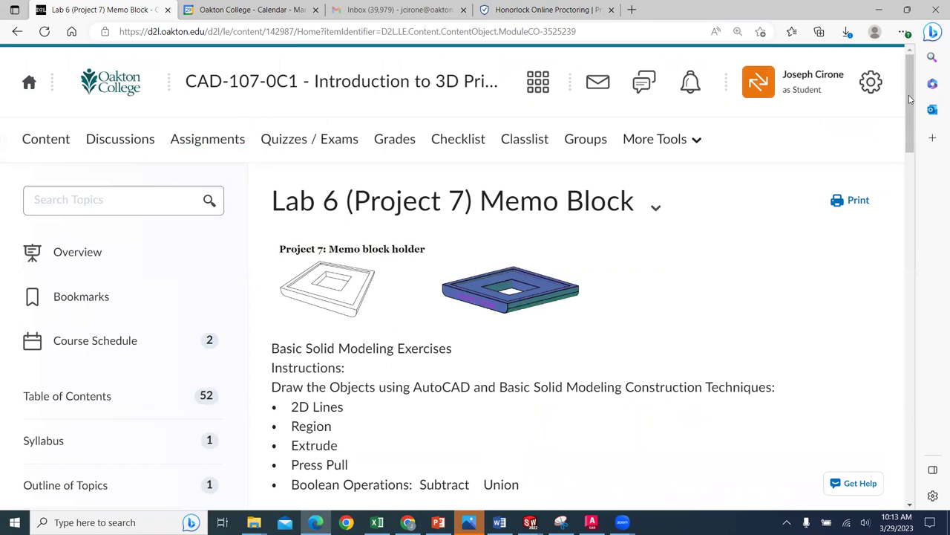
# Download Project 7 - Tutor File and open the drawing in AutoCAD.
pyautogui.moveTo(912, 99); pyautogui.dragTo(911, 381)
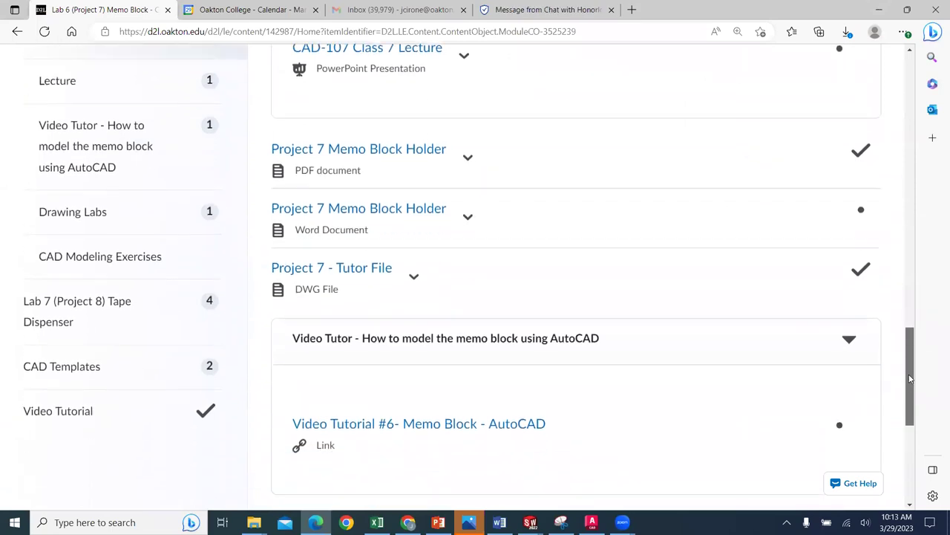
pyautogui.click(413, 235)
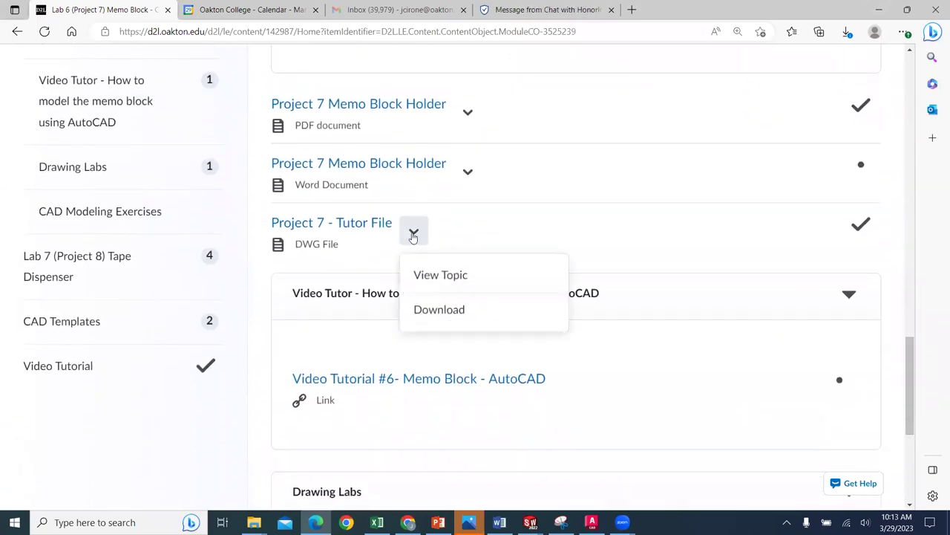
pyautogui.click(453, 310)
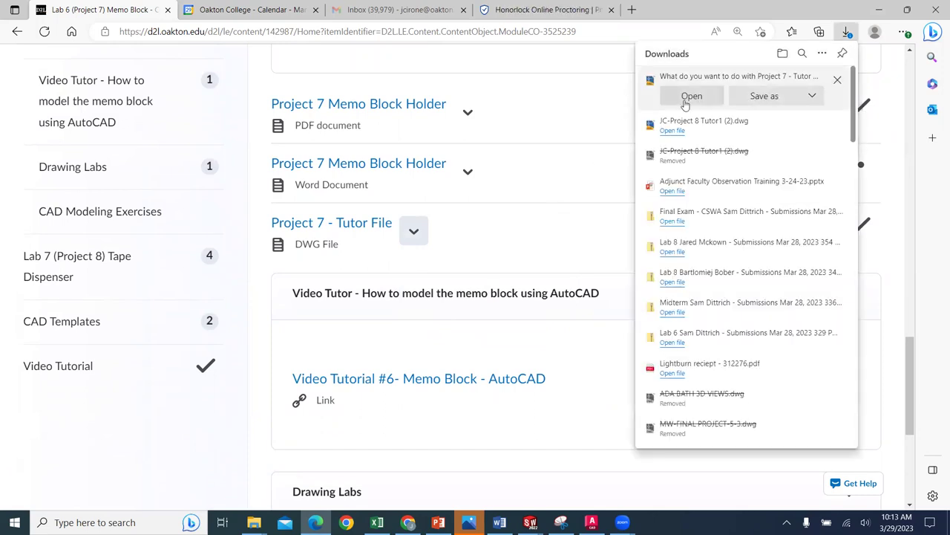
pyautogui.click(685, 102)
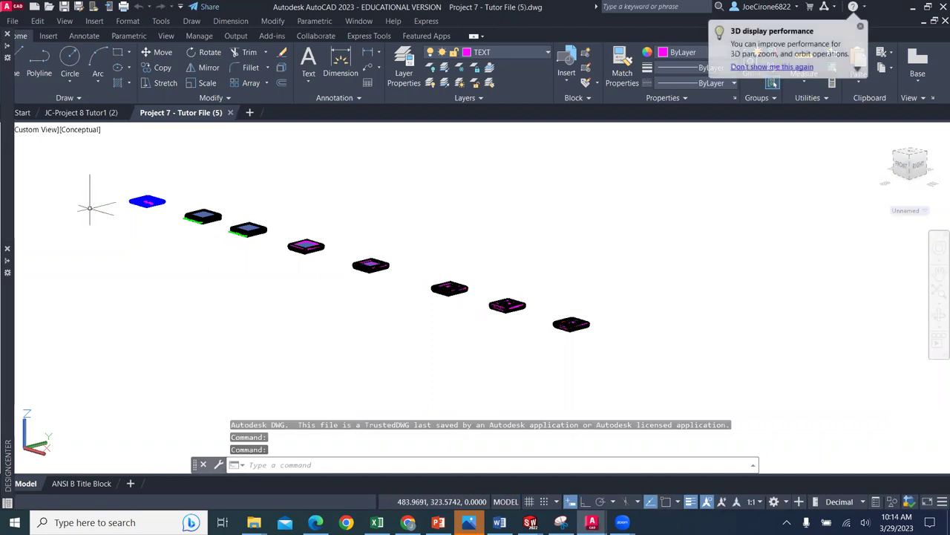
pyautogui.click(69, 132)
pyautogui.click(115, 157)
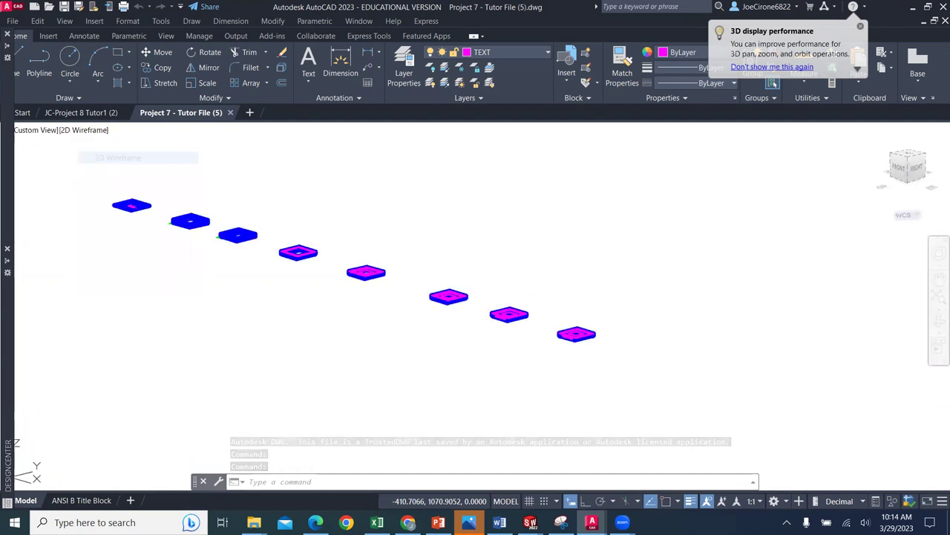
pyautogui.click(35, 130)
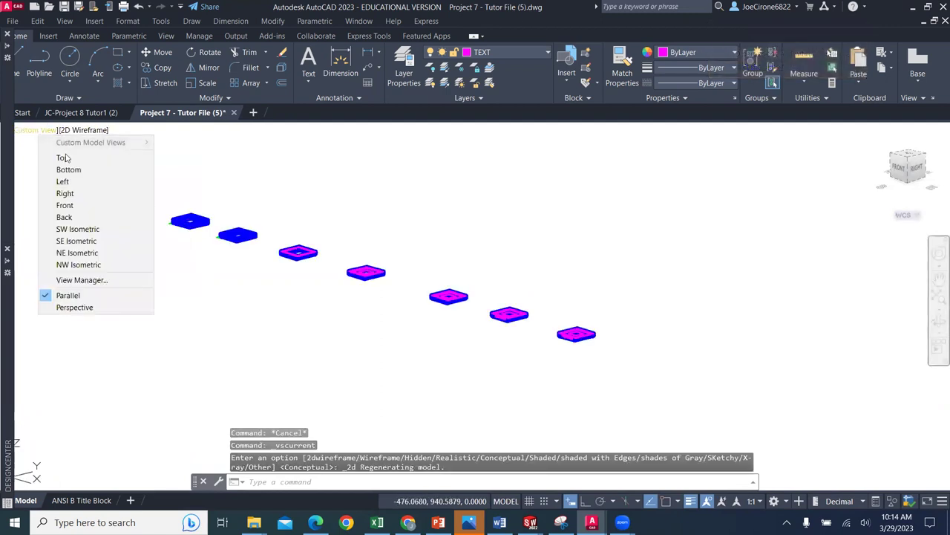
pyautogui.click(67, 158)
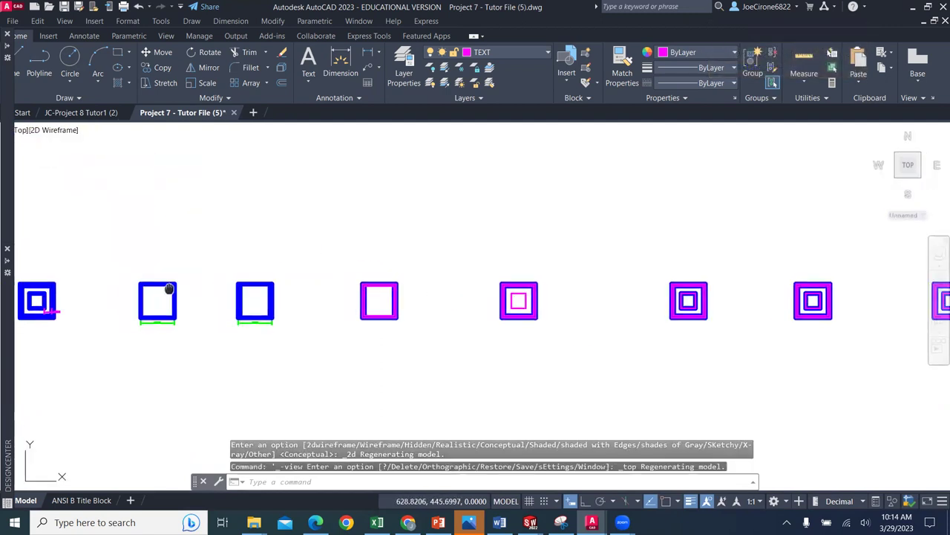
pyautogui.moveTo(169, 288); pyautogui.dragTo(592, 268, button='middle')
pyautogui.scroll(5, 422, 271)
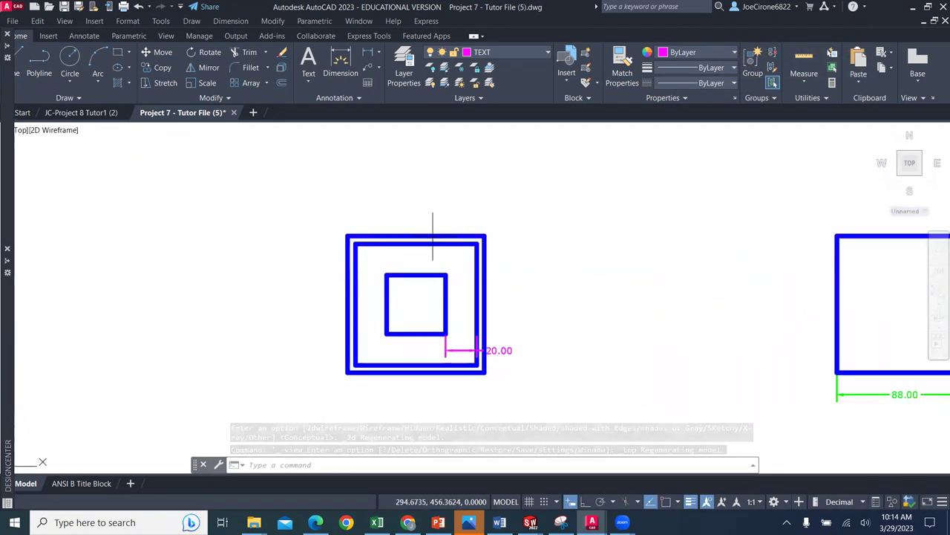
pyautogui.click(453, 236)
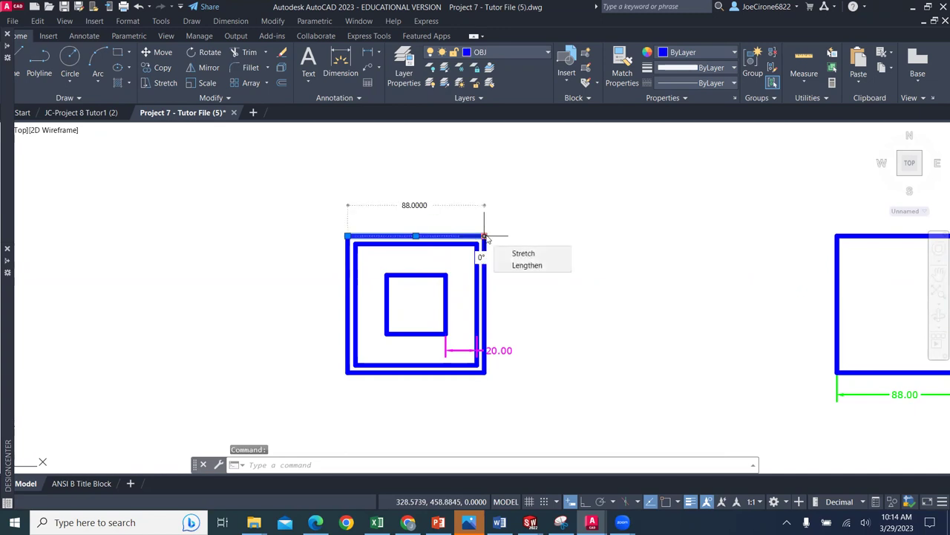
pyautogui.click(487, 339)
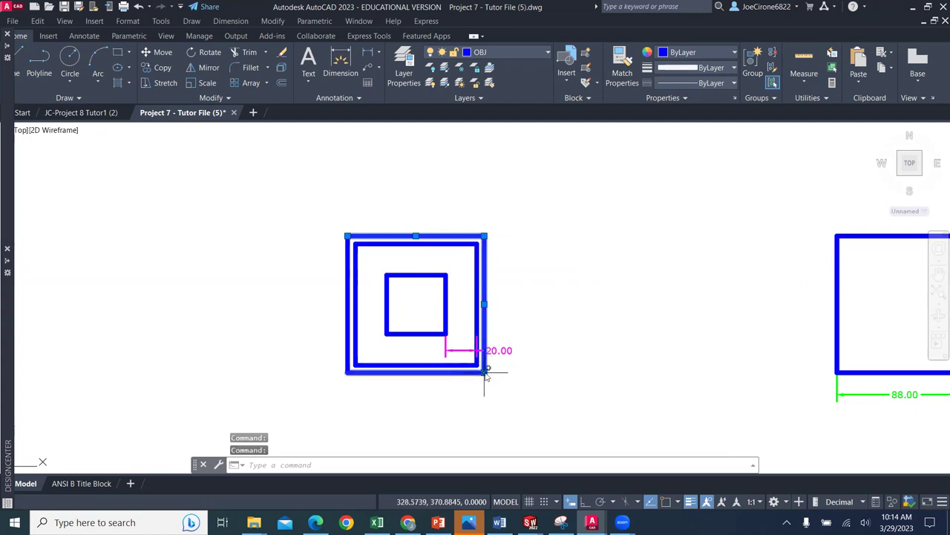
pyautogui.moveTo(485, 369)
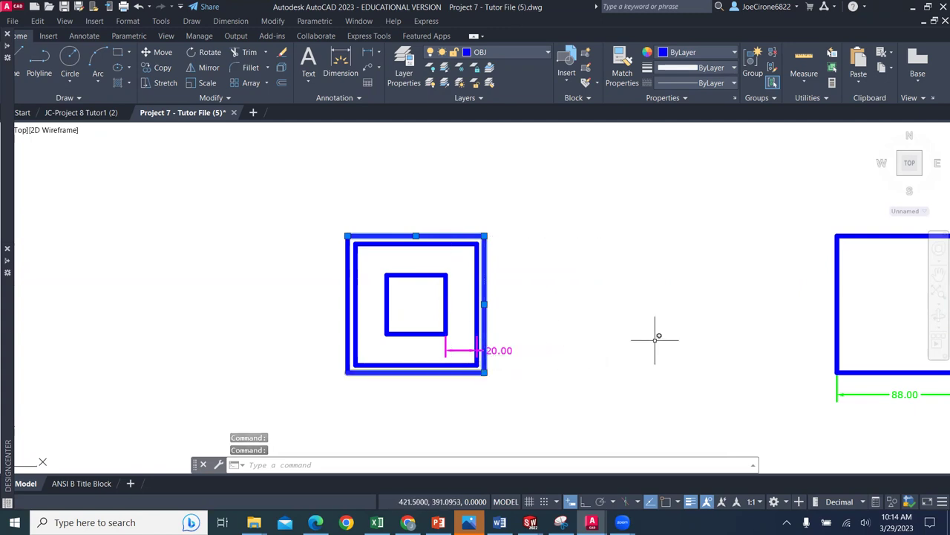
pyautogui.scroll(-2, 663, 333)
pyautogui.moveTo(671, 339); pyautogui.dragTo(338, 334, button='middle')
pyautogui.moveTo(624, 335); pyautogui.dragTo(312, 333, button='middle')
pyautogui.keyDown('shift'); pyautogui.moveTo(675, 359); pyautogui.dragTo(475, 312, button='middle'); pyautogui.keyUp('shift')
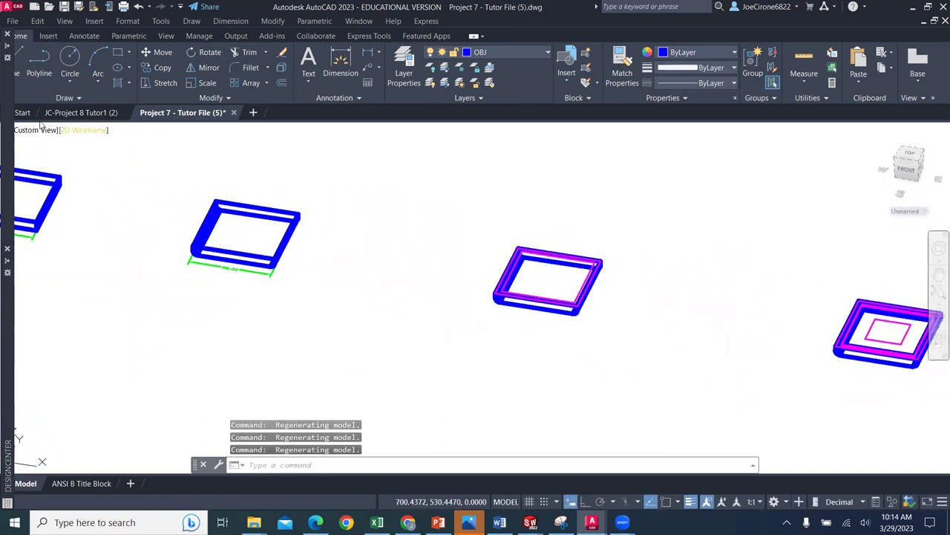
# Switch the viewport to Conceptual shading and pan across each memo block model.
pyautogui.click(88, 130)
pyautogui.click(108, 166)
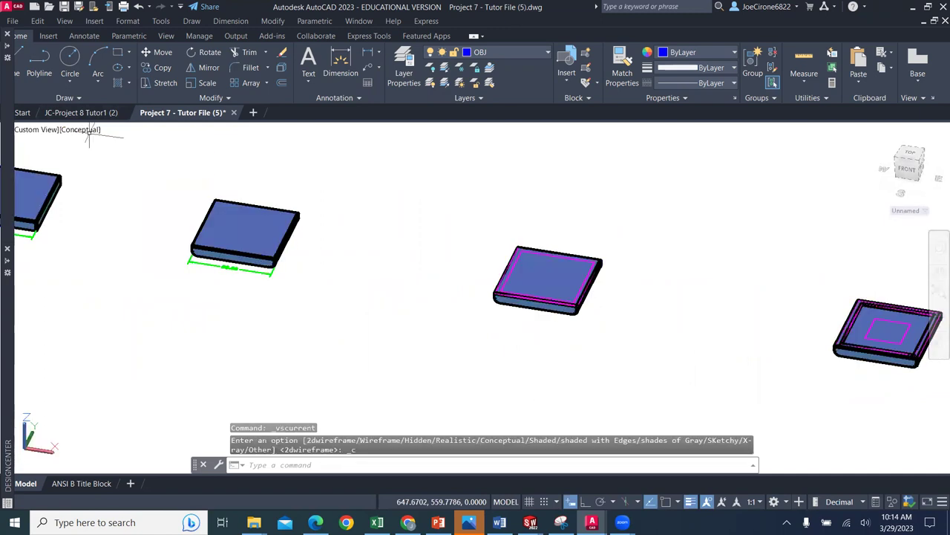
pyautogui.scroll(5, 627, 323)
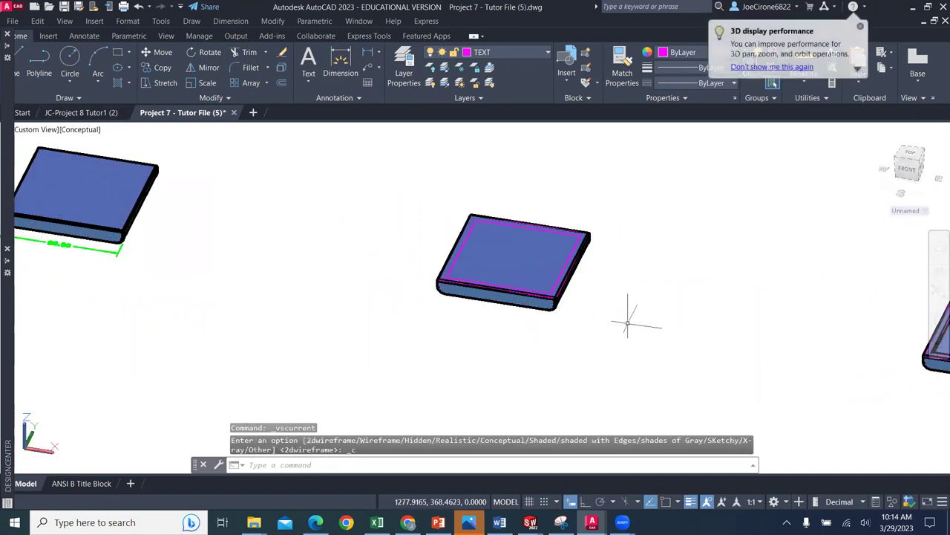
pyautogui.moveTo(658, 318); pyautogui.dragTo(272, 298, button='middle')
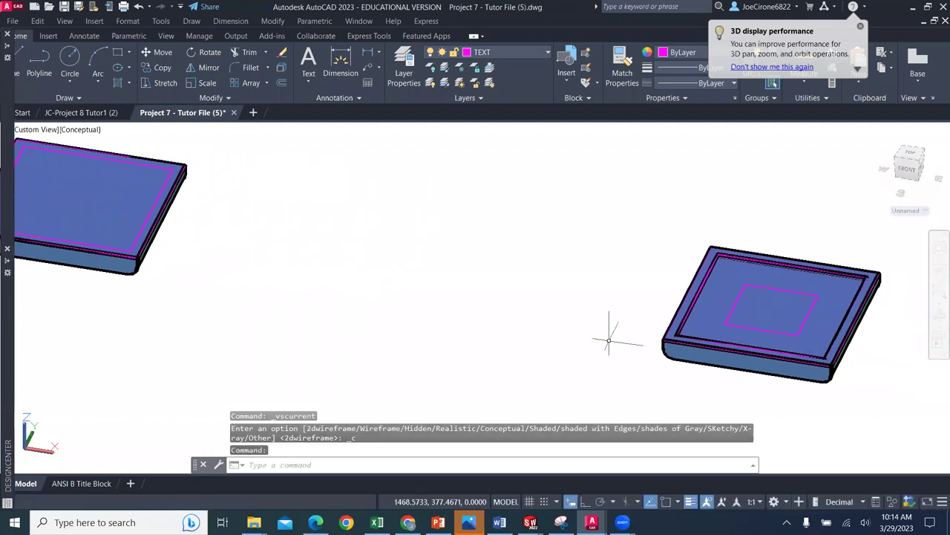
pyautogui.moveTo(919, 362); pyautogui.dragTo(584, 321, button='middle')
pyautogui.moveTo(663, 335); pyautogui.dragTo(319, 249, button='middle')
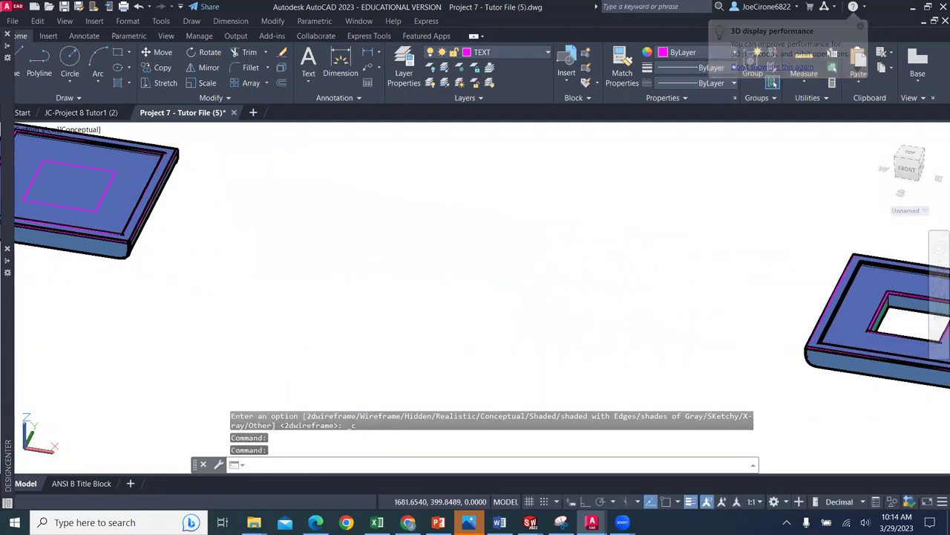
pyautogui.moveTo(643, 333); pyautogui.dragTo(345, 281, button='middle')
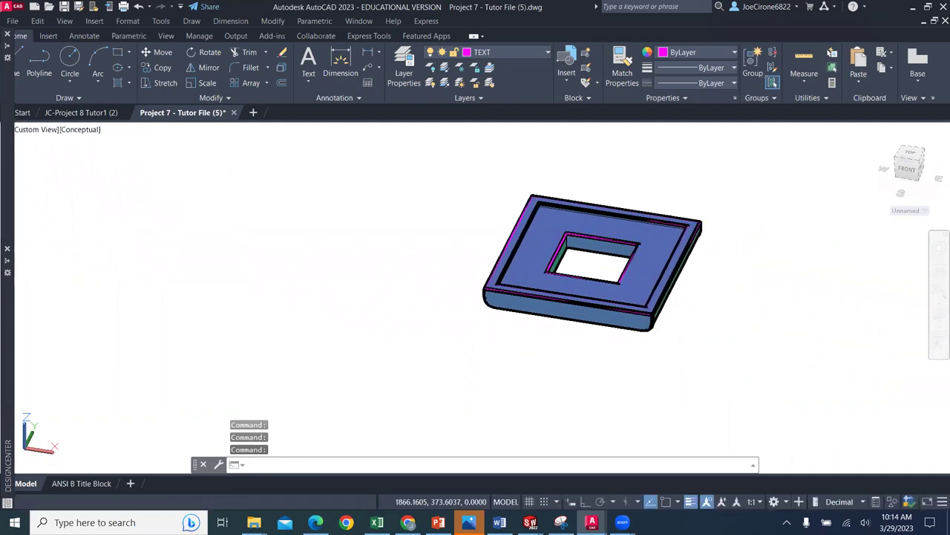
pyautogui.moveTo(598, 362); pyautogui.dragTo(307, 336, button='middle')
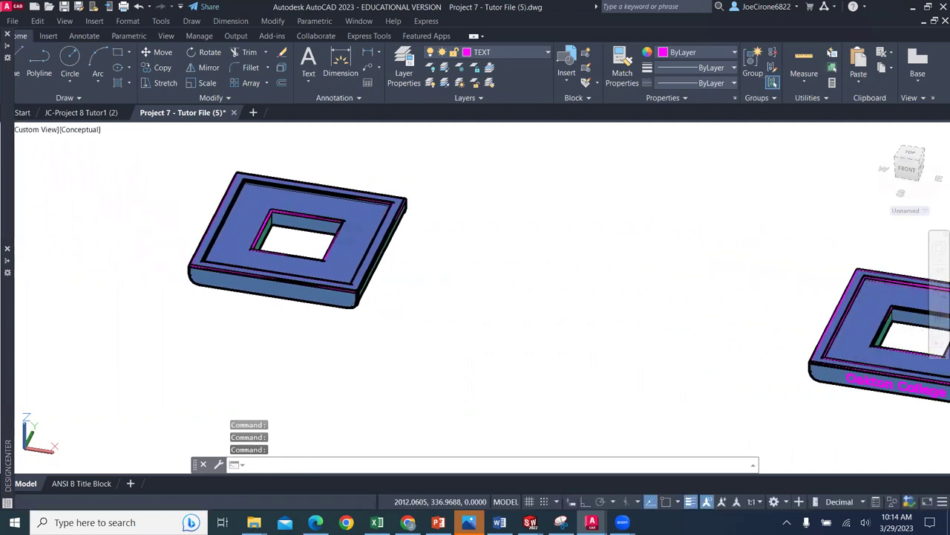
pyautogui.moveTo(718, 381); pyautogui.dragTo(469, 331, button='middle')
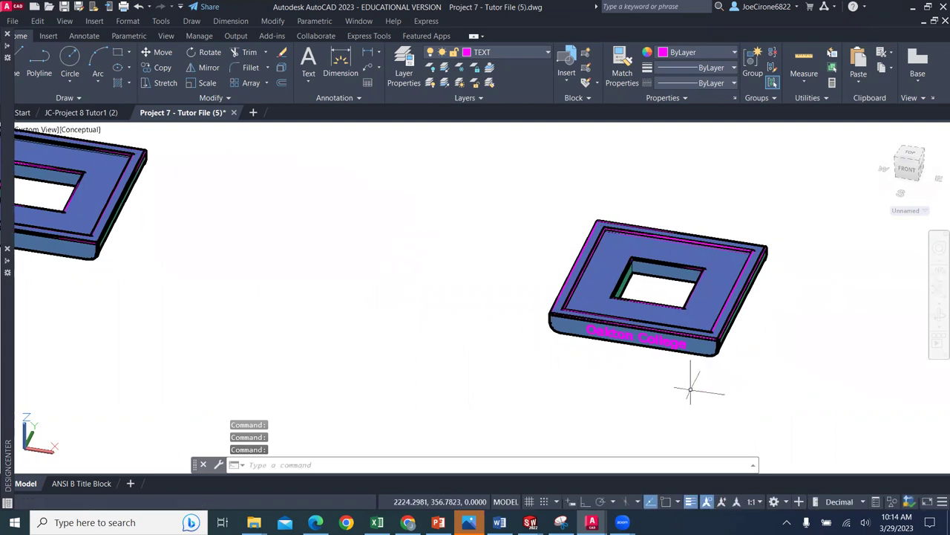
pyautogui.moveTo(746, 385); pyautogui.dragTo(456, 362, button='middle')
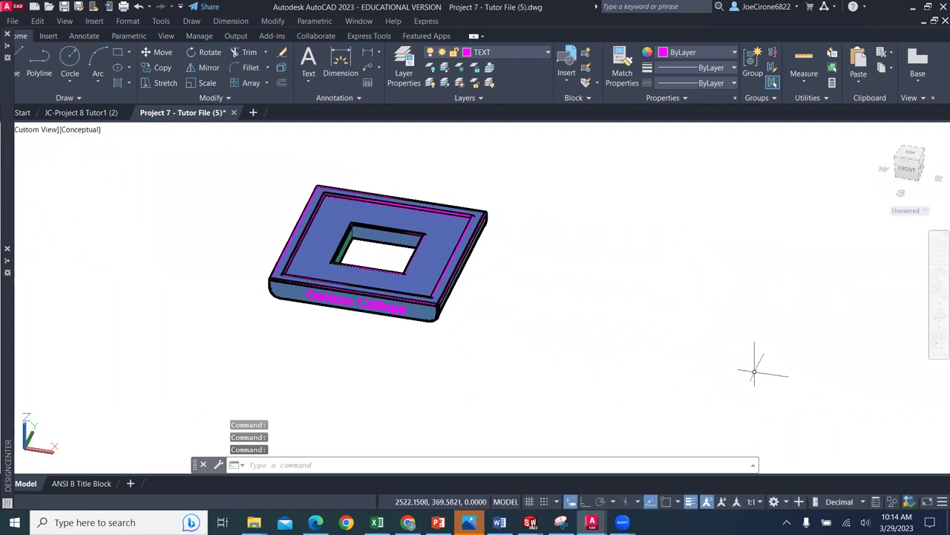
pyautogui.moveTo(766, 365); pyautogui.dragTo(519, 339, button='middle')
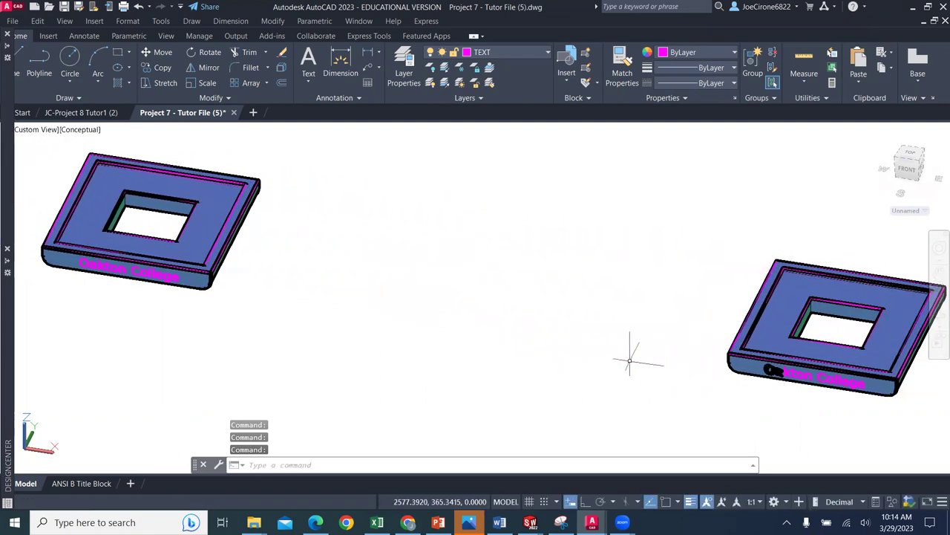
pyautogui.moveTo(628, 349); pyautogui.dragTo(508, 358, button='middle')
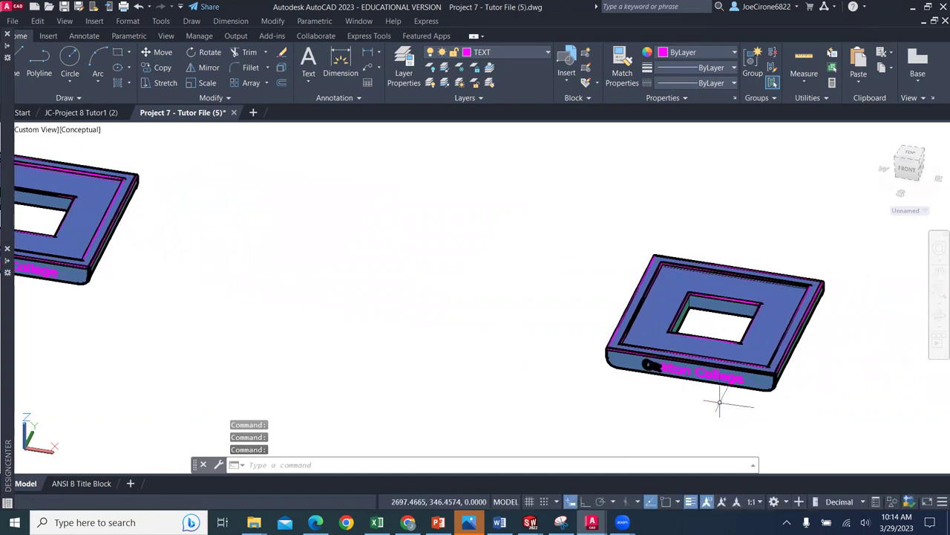
# Zoom in on the Oakton College lettering solid, then pan both frame models right.
pyautogui.scroll(5, 714, 395)
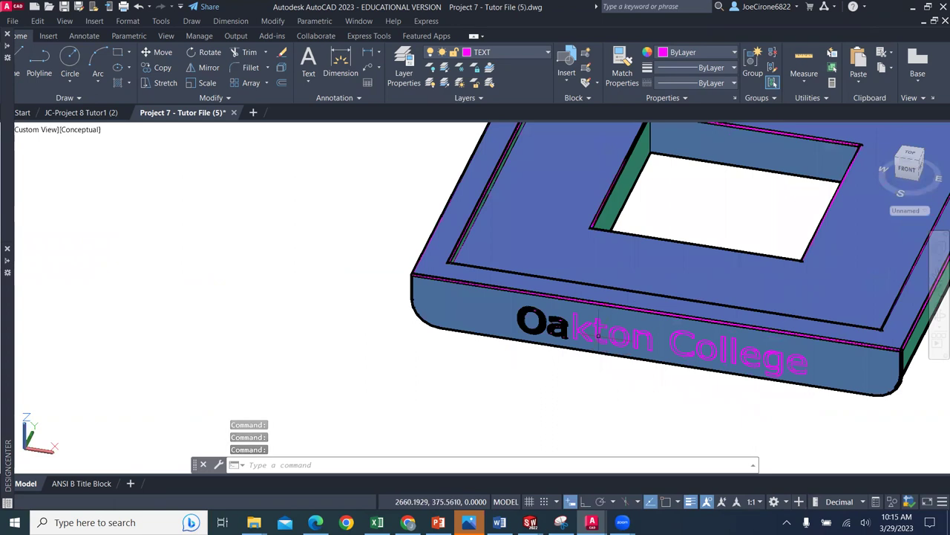
pyautogui.click(544, 334)
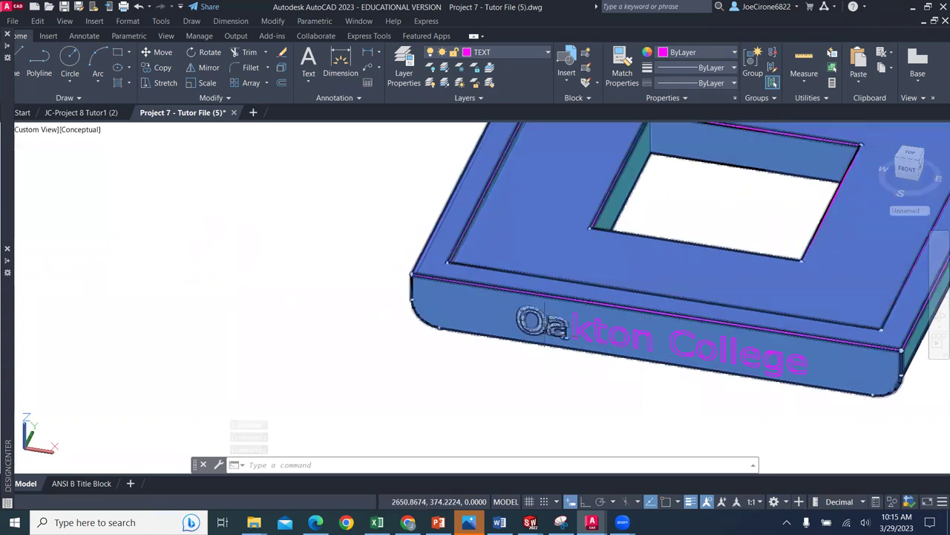
pyautogui.press('Escape')
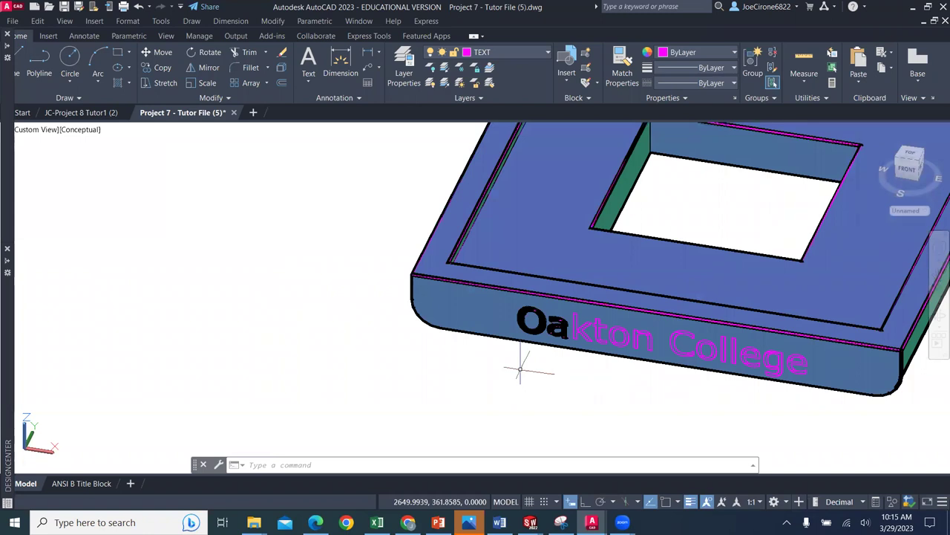
pyautogui.scroll(-3, 520, 369)
pyautogui.write('p')
pyautogui.press('Return')
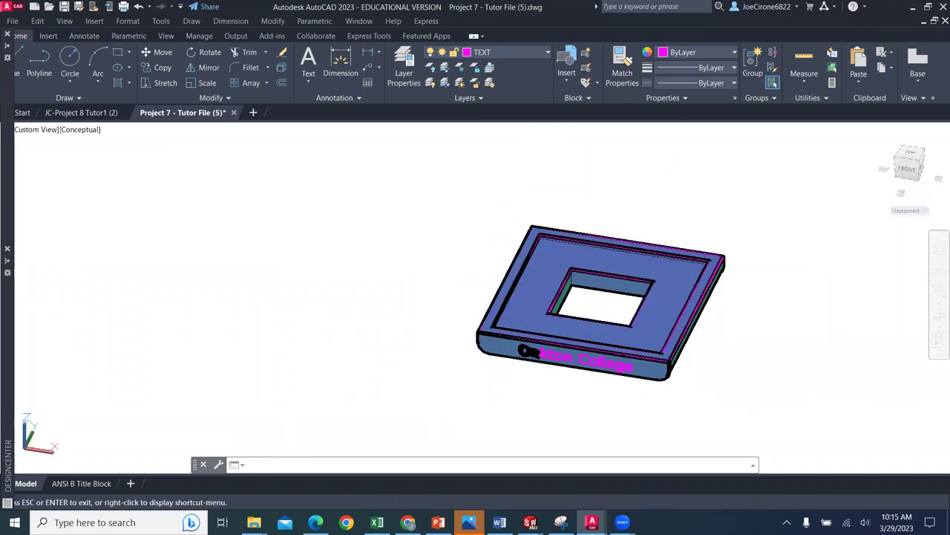
pyautogui.moveTo(459, 364); pyautogui.dragTo(497, 348)
pyautogui.press('Escape')
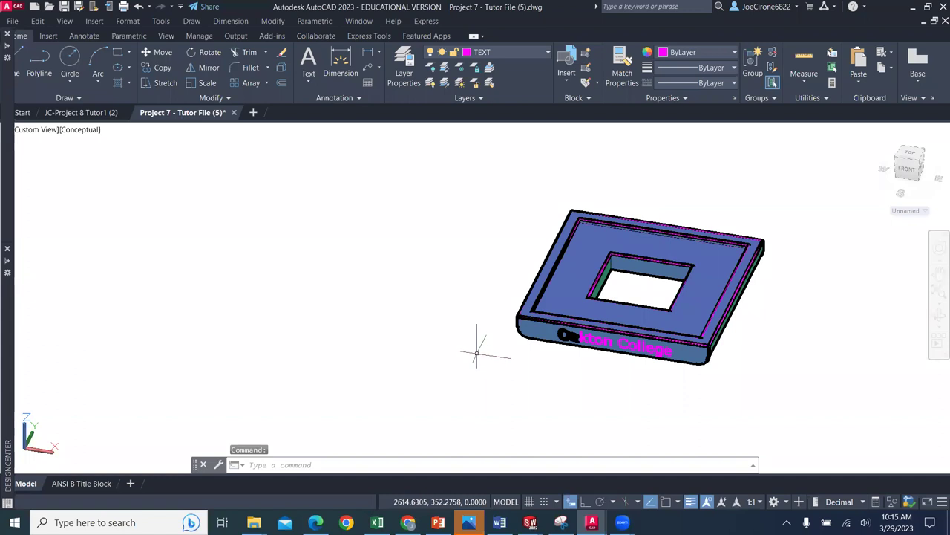
pyautogui.scroll(-2, 409, 347)
pyautogui.write('p')
pyautogui.press('Return')
pyautogui.moveTo(403, 350); pyautogui.dragTo(663, 399)
pyautogui.press('Escape')
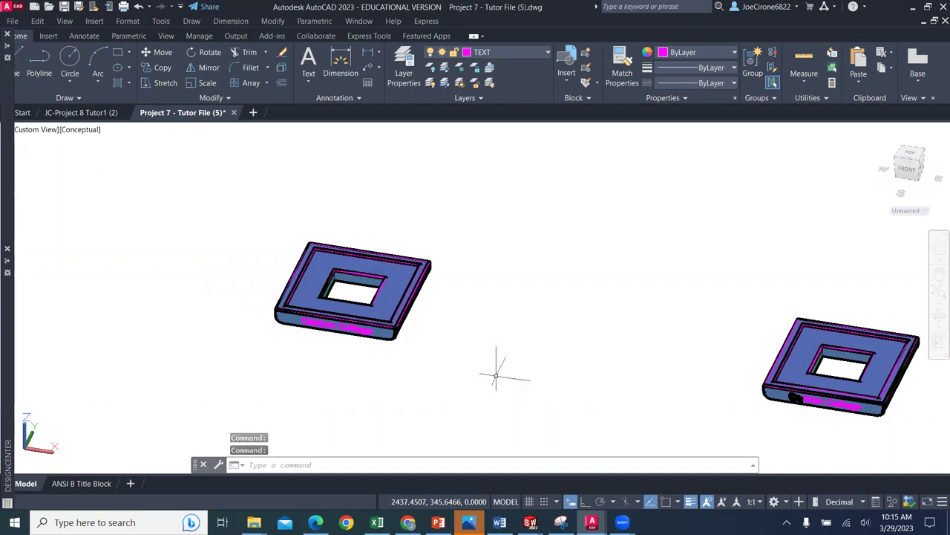
# Export the left frame solid as Project 7 - Tutor File (5).stl into This PC > Downloads.
pyautogui.write('export')
pyautogui.press('Return')
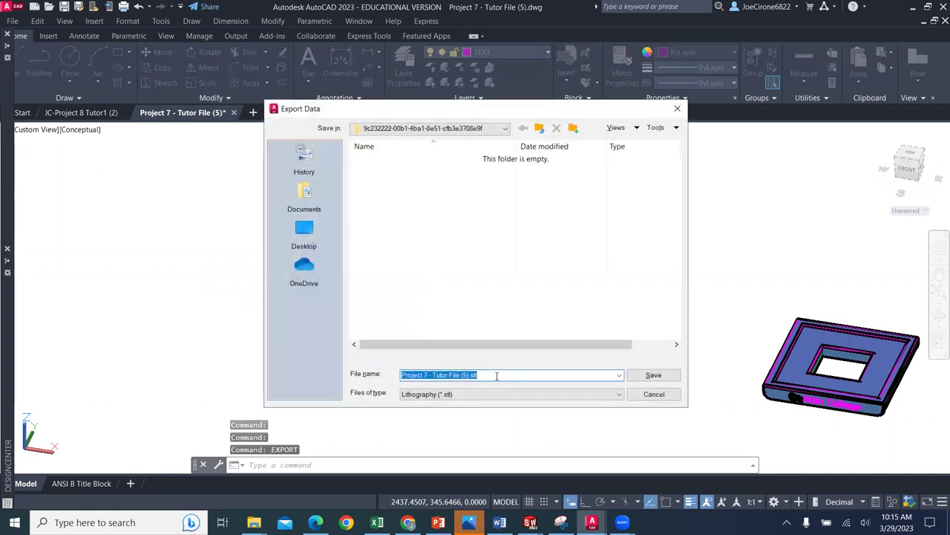
pyautogui.click(505, 130)
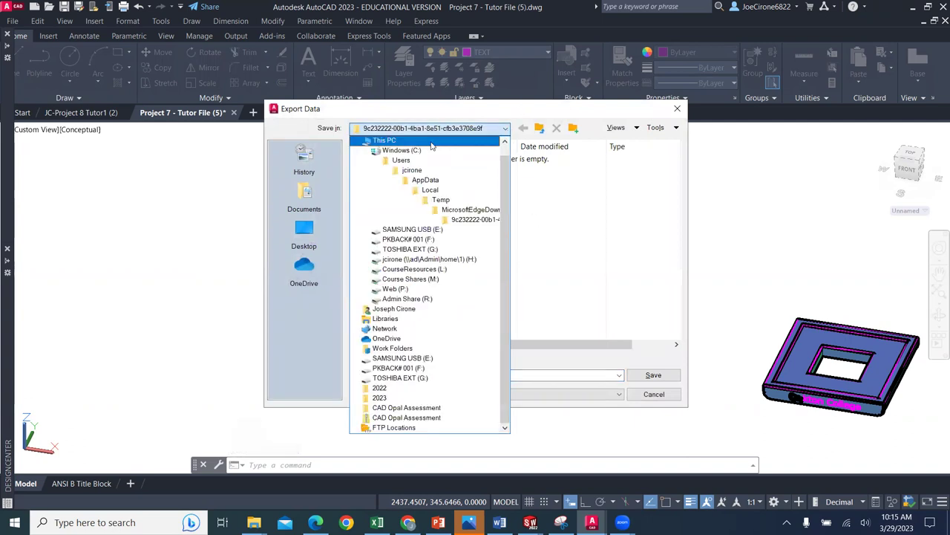
pyautogui.click(384, 140)
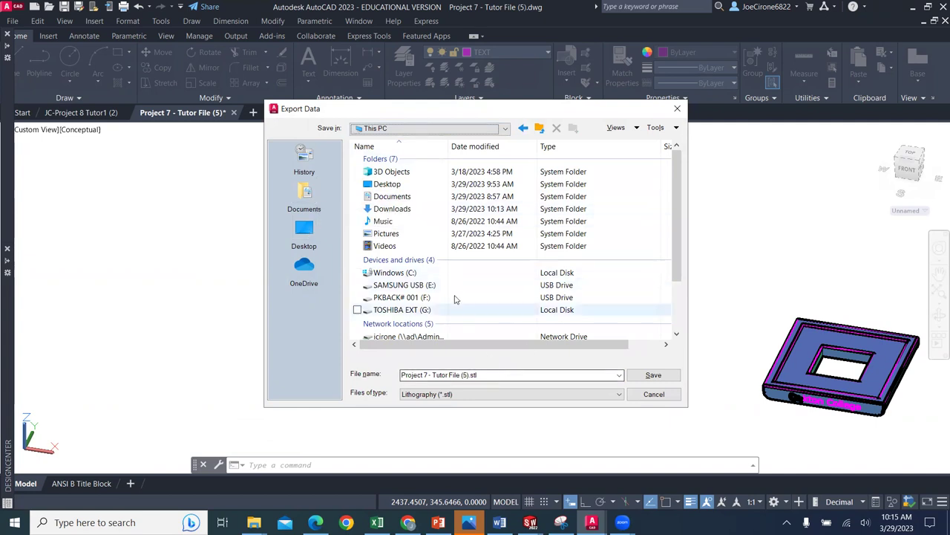
pyautogui.click(399, 210)
pyautogui.doubleClick(401, 213)
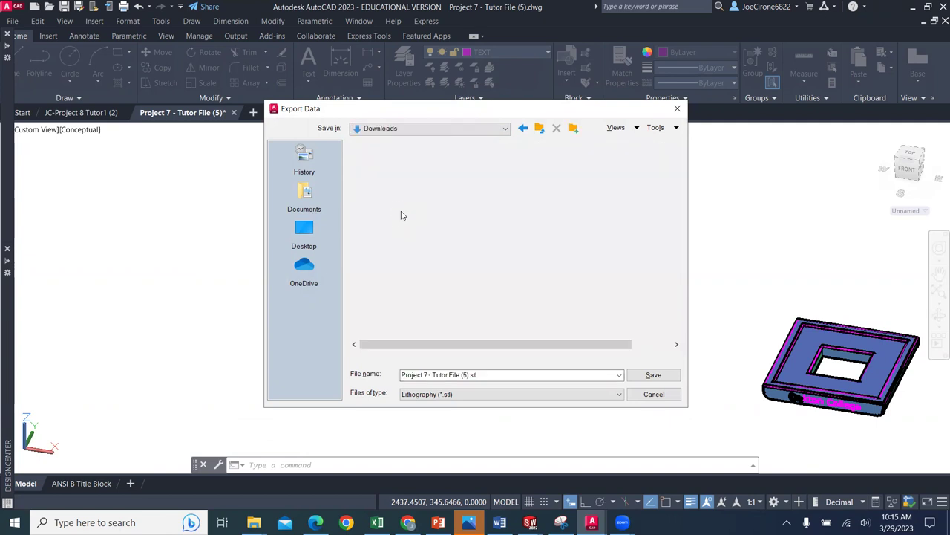
pyautogui.click(653, 375)
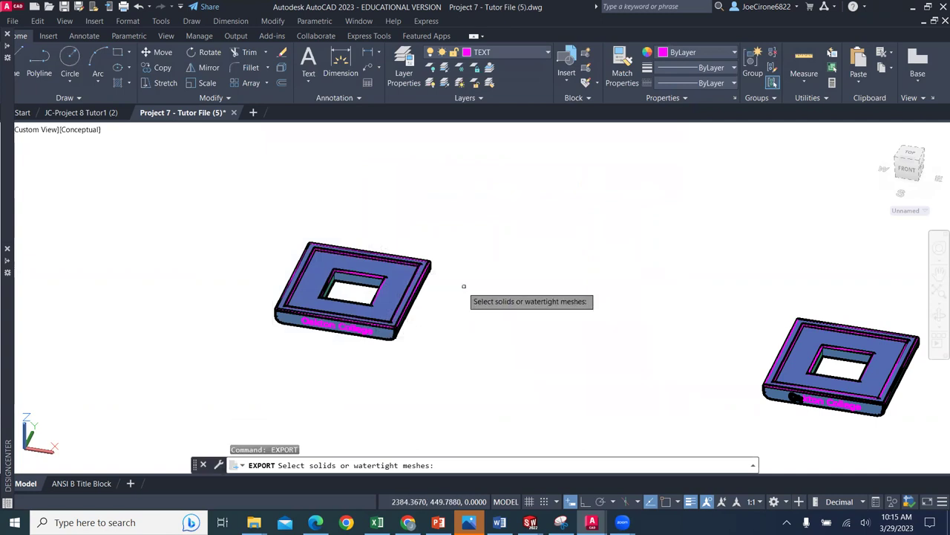
pyautogui.click(407, 282)
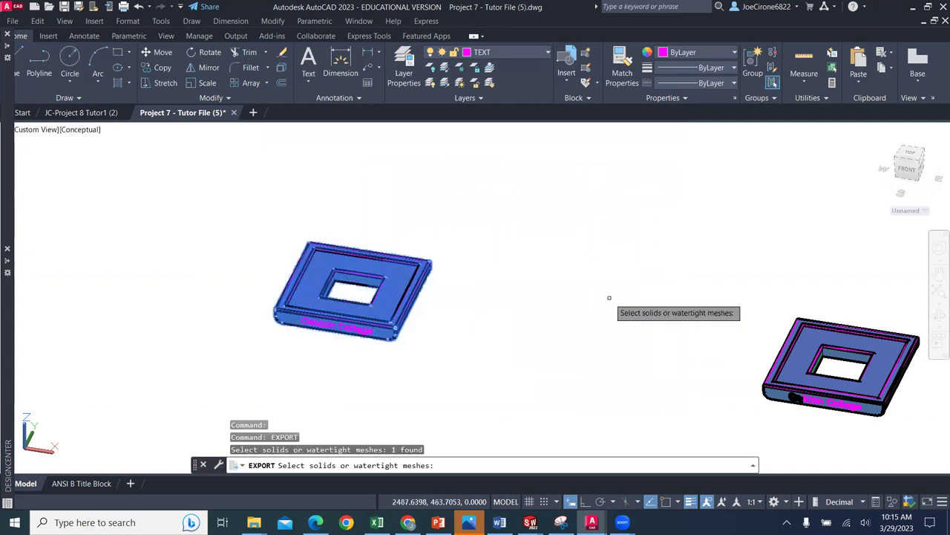
pyautogui.press('Return')
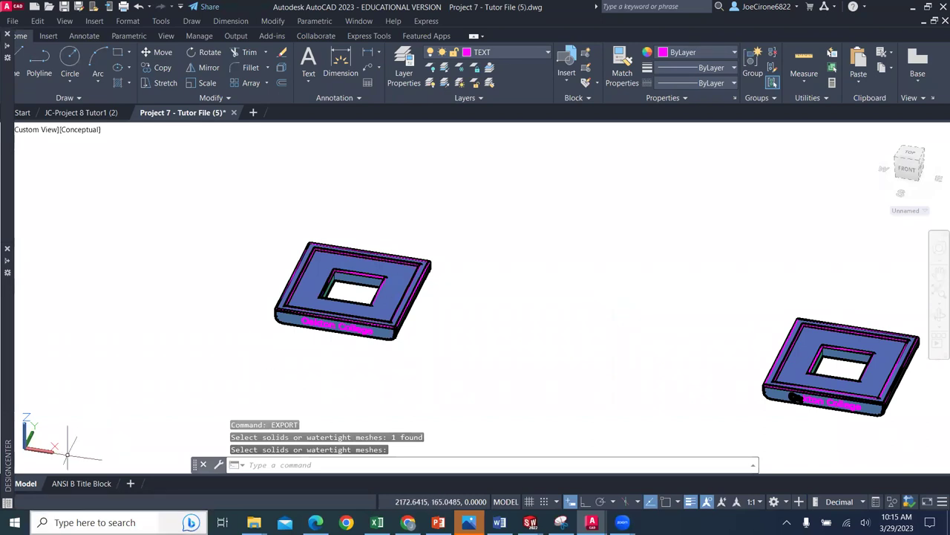
pyautogui.click(94, 522)
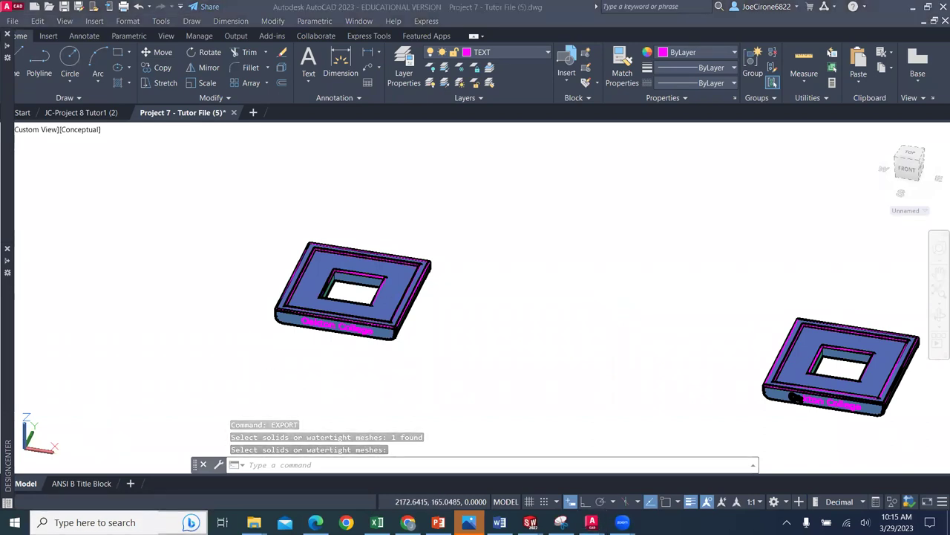
# Search Windows for '3dbuil' and launch the 3D Builder app.
pyautogui.write('3db')
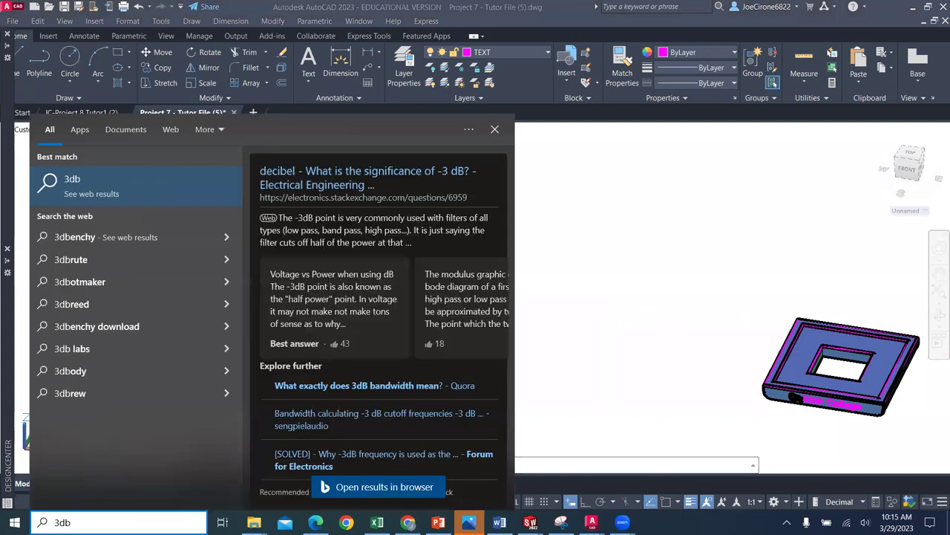
pyautogui.write('uil')
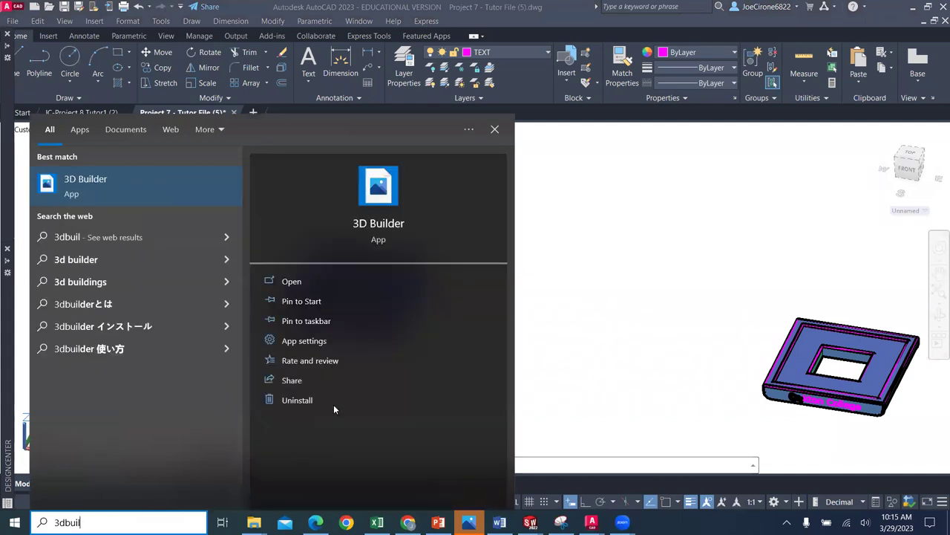
pyautogui.click(314, 283)
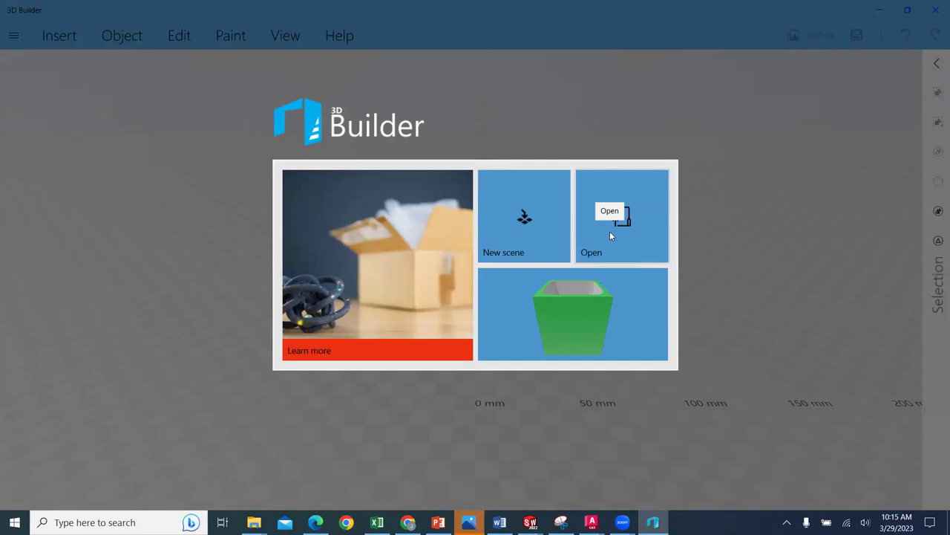
# Start a new scene and load Project 7 - Tutor File (5) from Downloads.
pyautogui.click(511, 239)
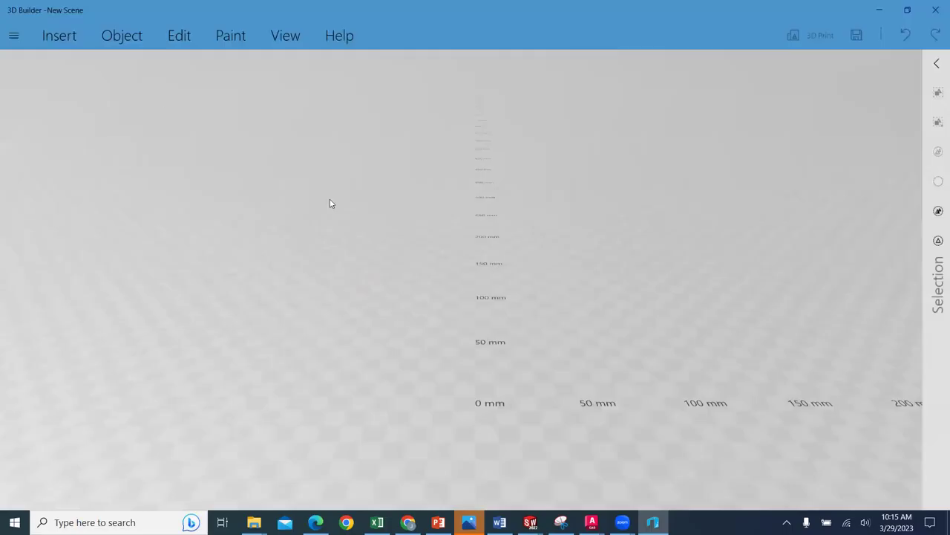
pyautogui.click(69, 36)
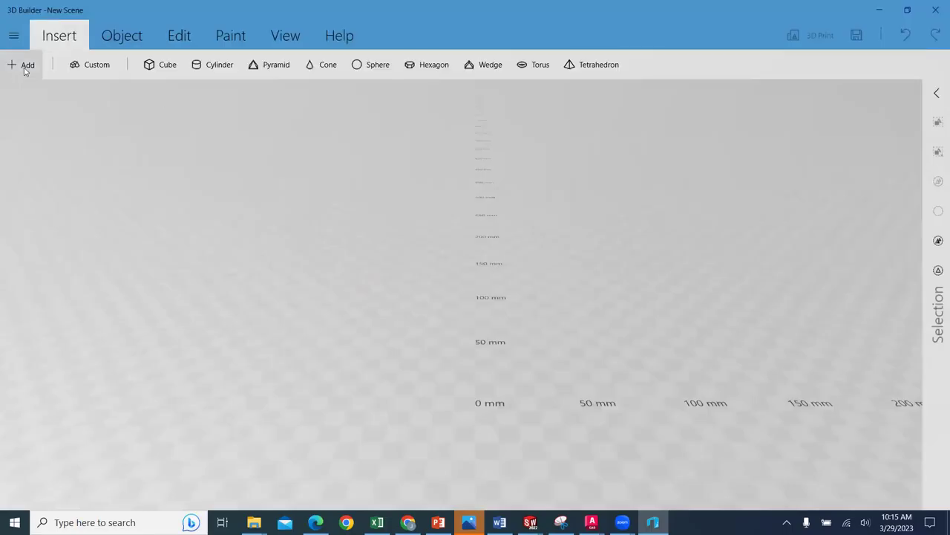
pyautogui.click(24, 67)
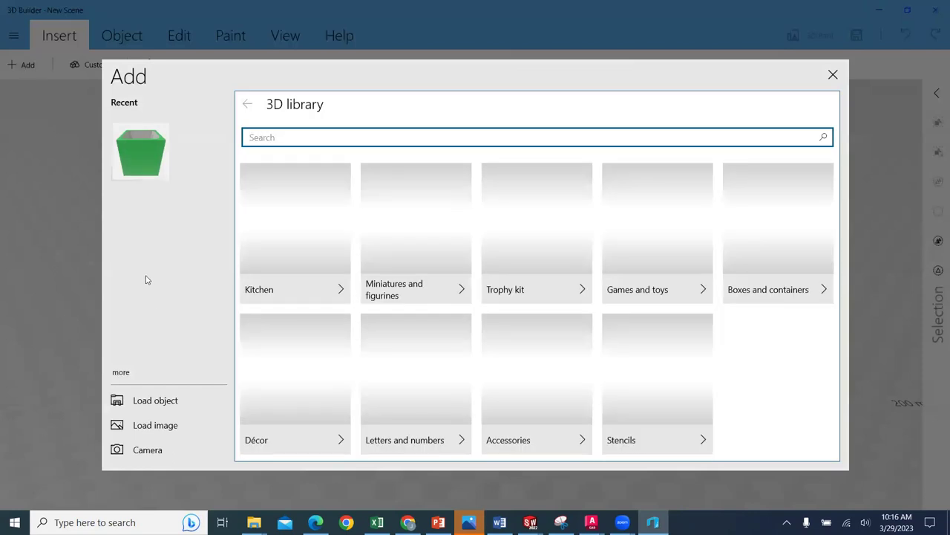
pyautogui.click(161, 402)
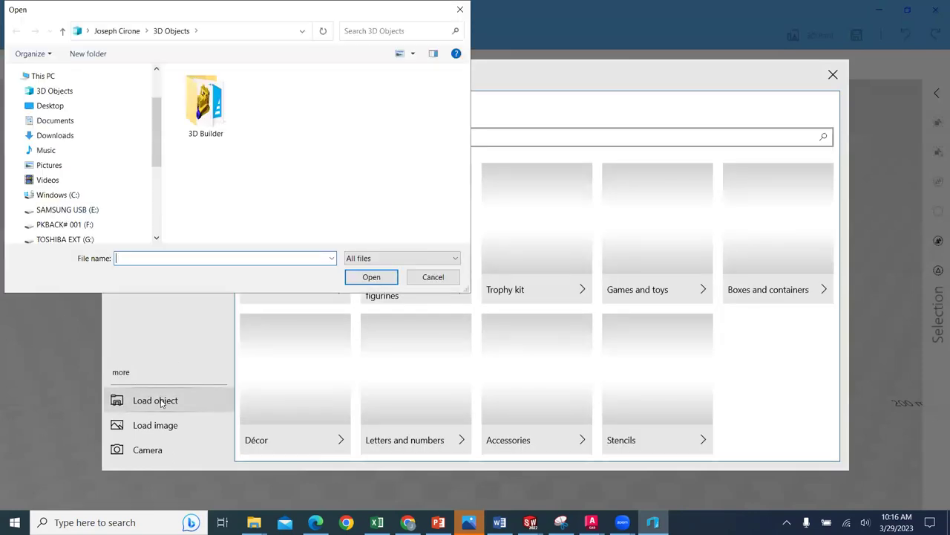
pyautogui.click(76, 135)
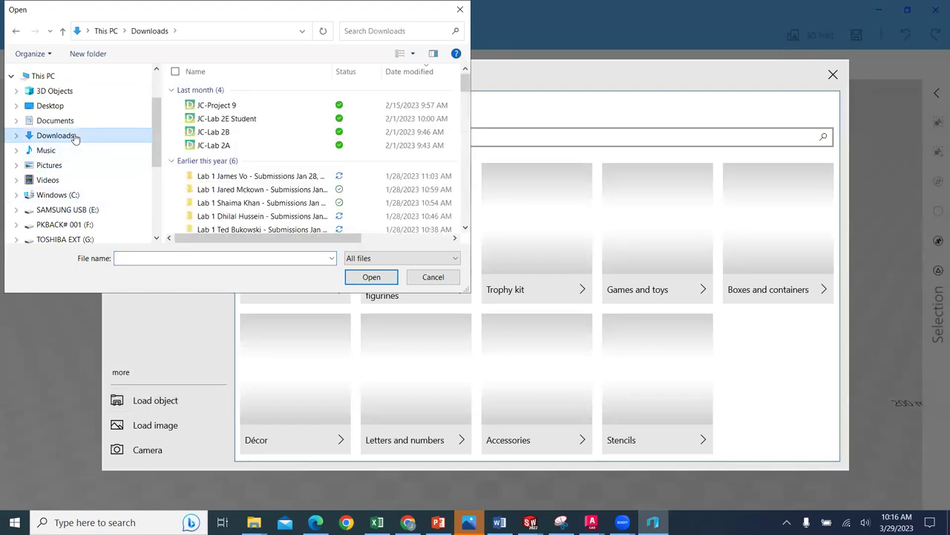
pyautogui.click(341, 106)
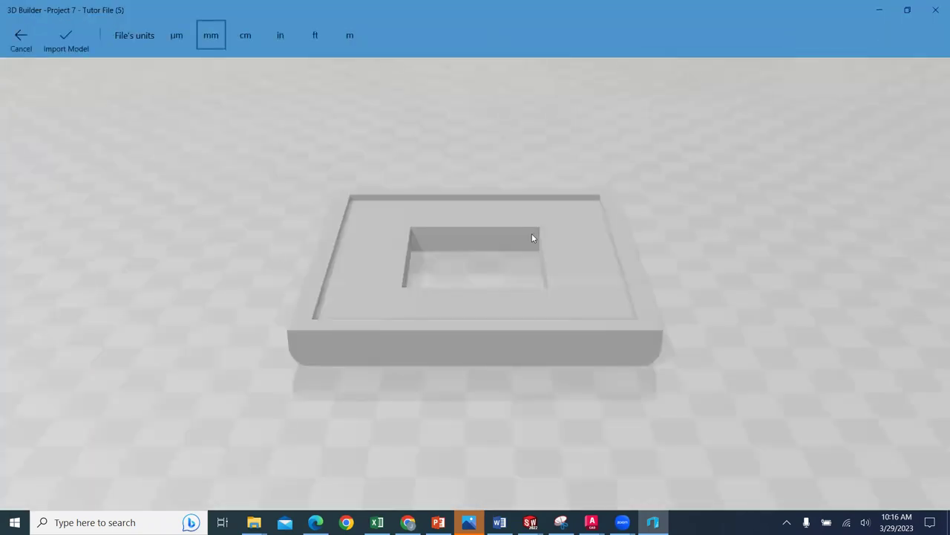
# Import the model in millimetres, dismiss the help tips, and select the holder.
pyautogui.click(69, 41)
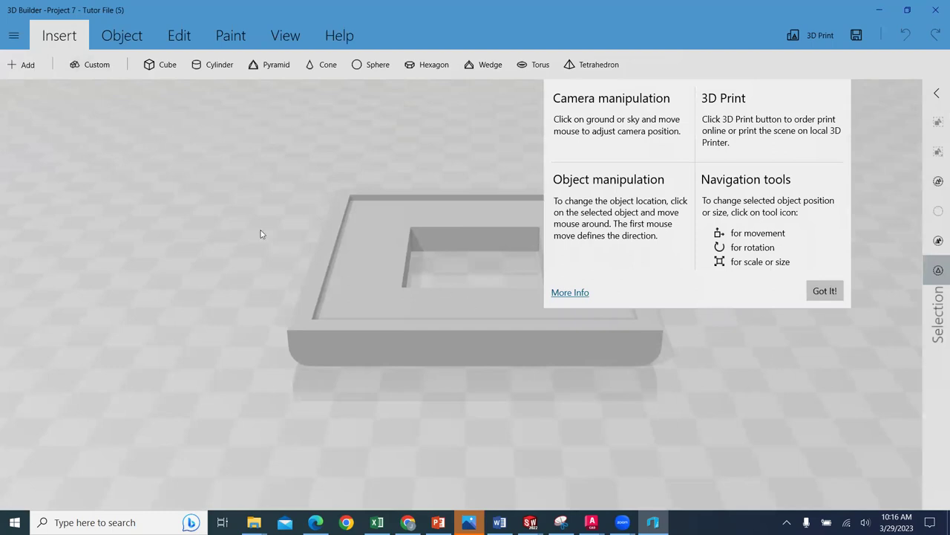
pyautogui.click(823, 294)
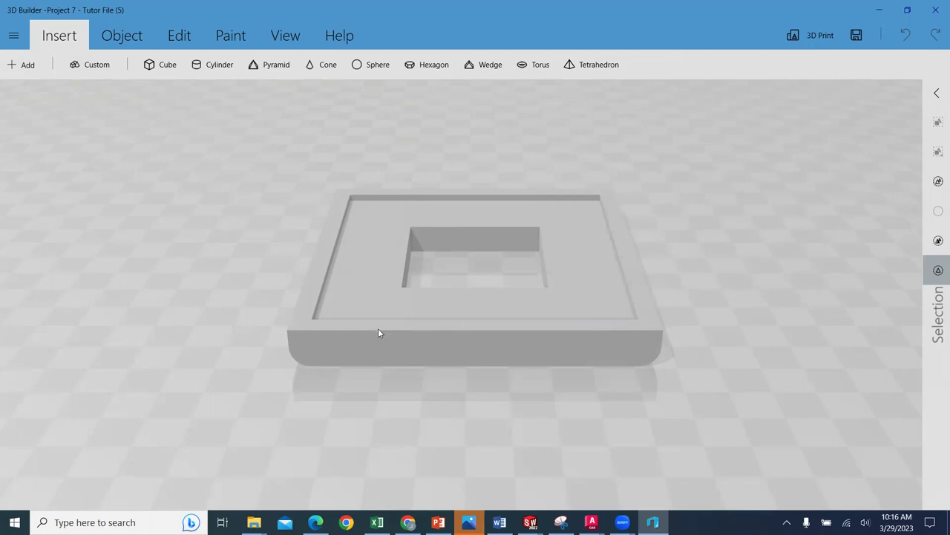
pyautogui.click(383, 287)
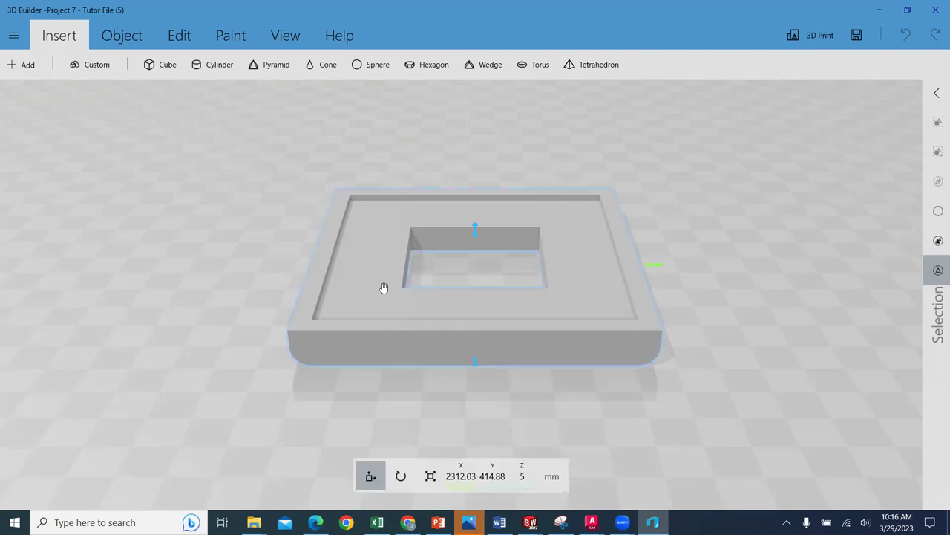
# Emboss 'Oakton College' into the holder's front face, replacing the placeholder 'abc' text.
pyautogui.click(169, 43)
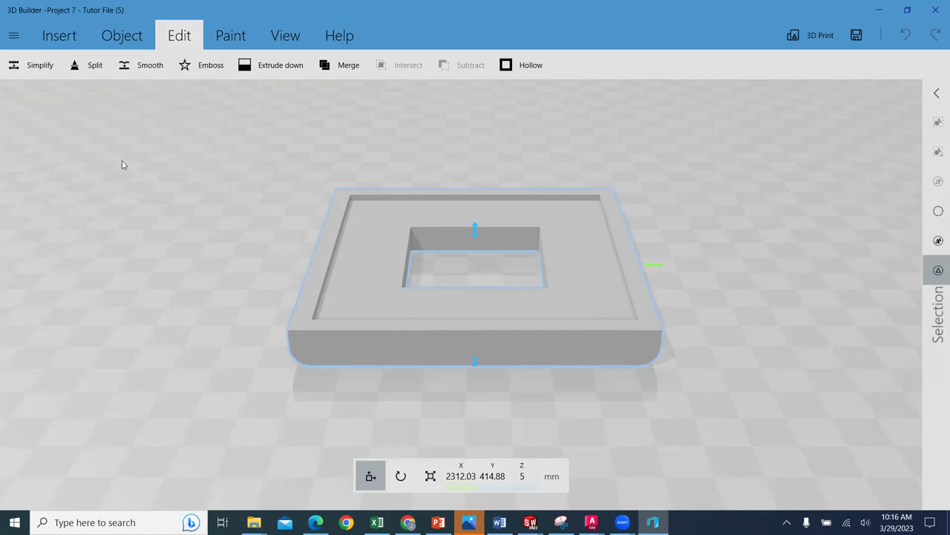
pyautogui.click(211, 65)
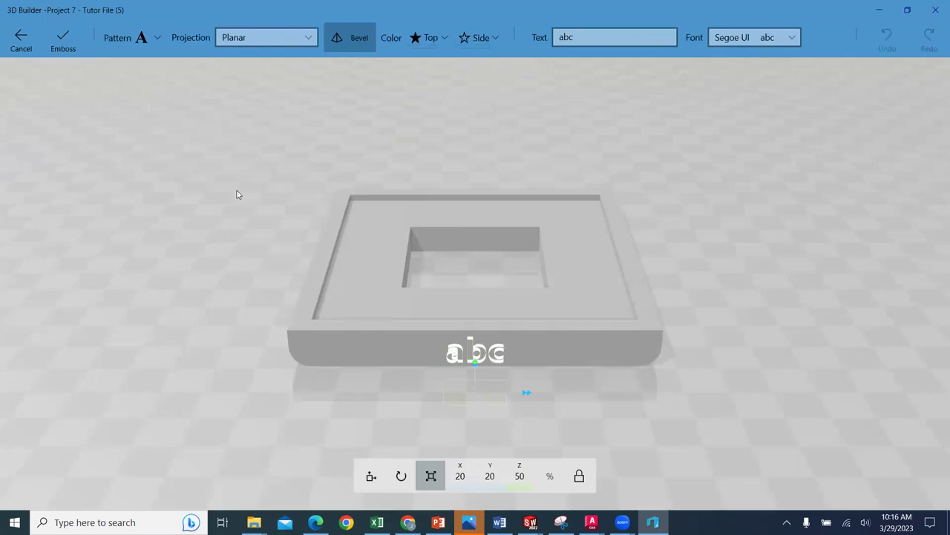
pyautogui.click(630, 37)
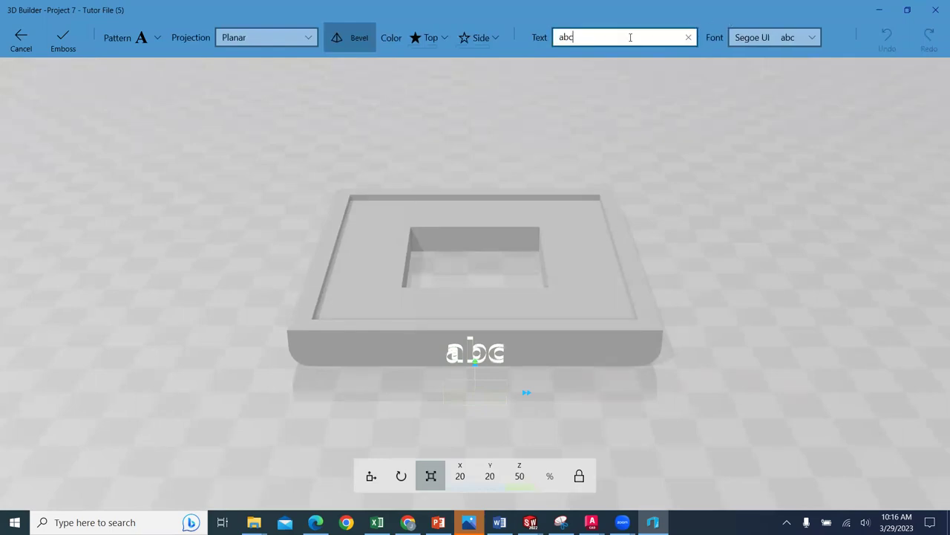
pyautogui.press('BackSpace')
pyautogui.press('BackSpace')
pyautogui.press('BackSpace')
pyautogui.write('Oakton College')
pyautogui.press('Return')
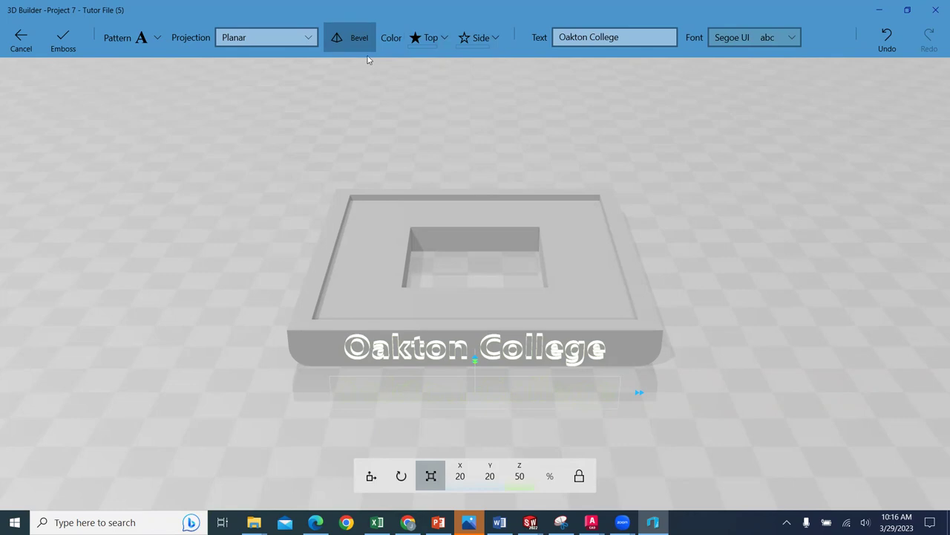
pyautogui.click(327, 39)
pyautogui.click(62, 40)
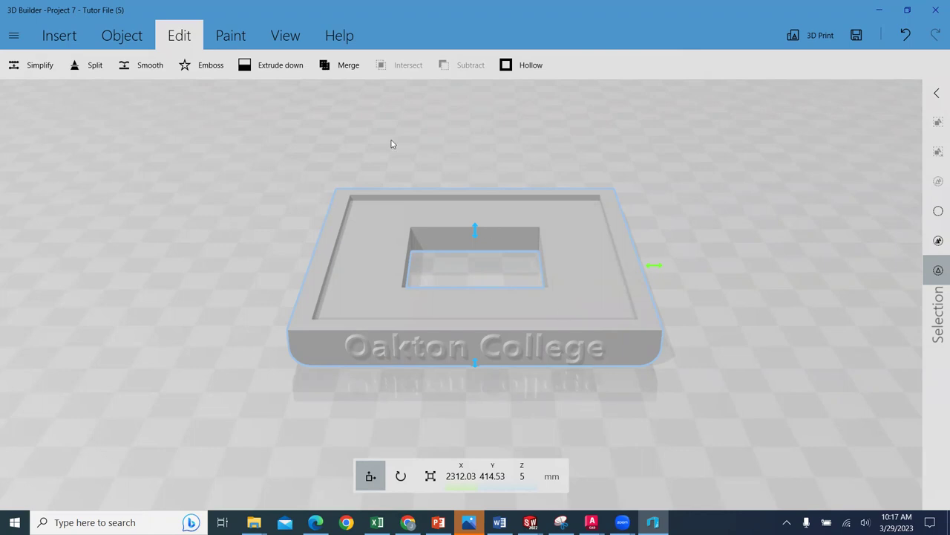
# Save the model as STL, overwriting Project 7 - Tutor File (5) in Downloads.
pyautogui.click(13, 37)
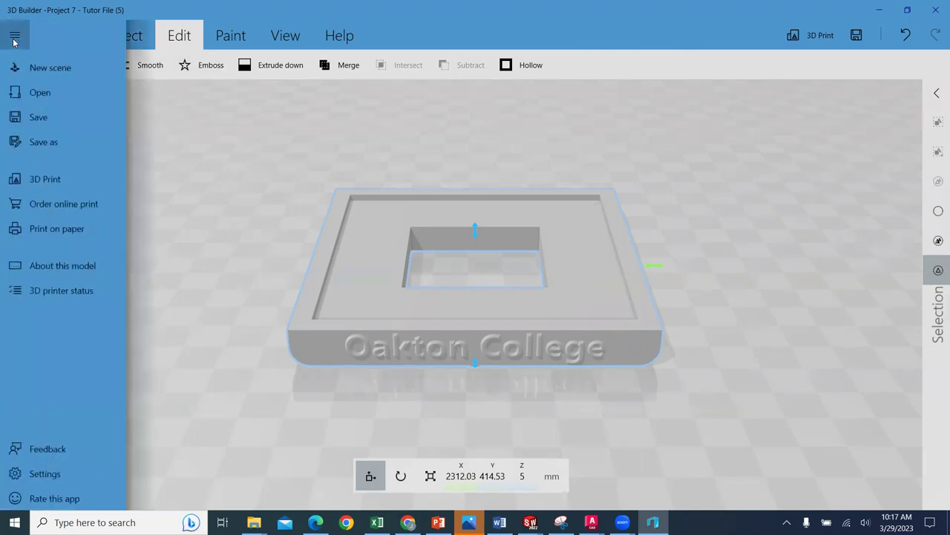
pyautogui.click(62, 141)
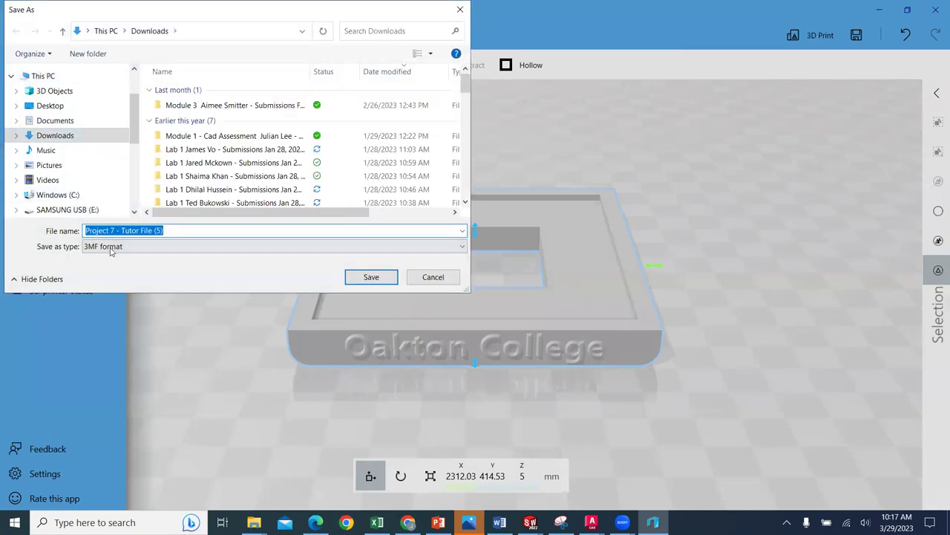
pyautogui.click(114, 248)
pyautogui.click(118, 264)
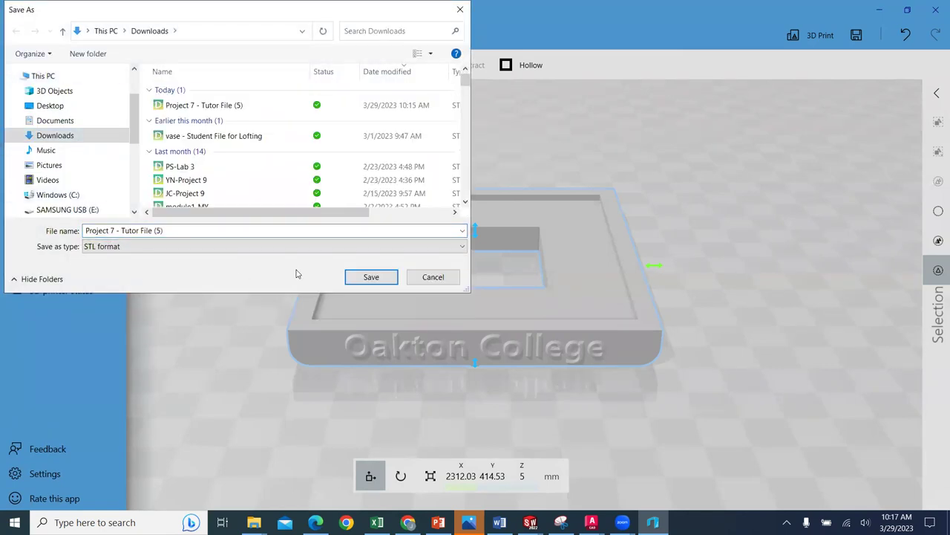
pyautogui.click(387, 277)
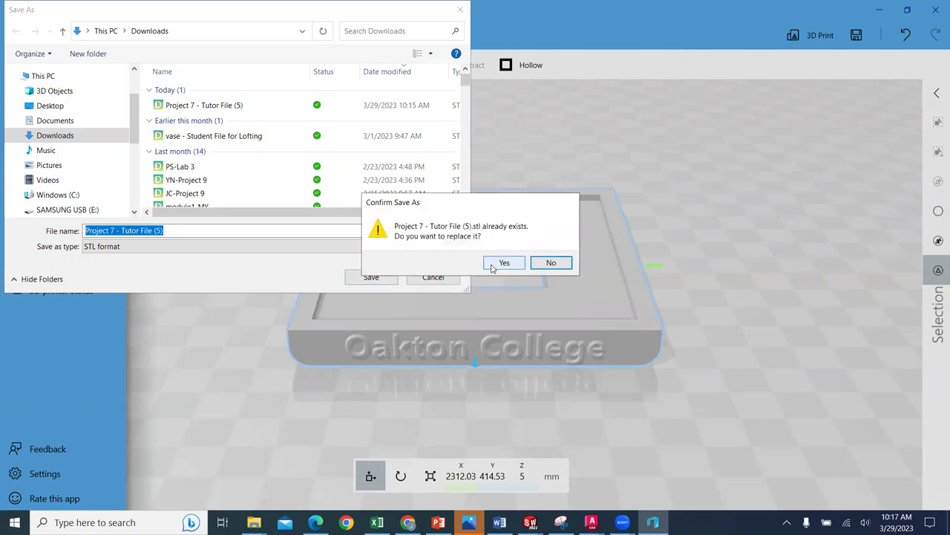
pyautogui.click(491, 266)
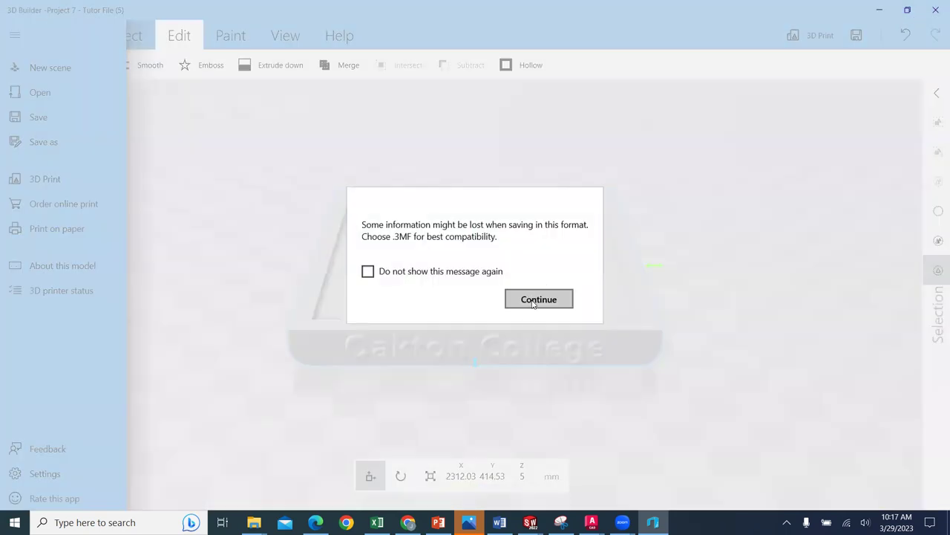
pyautogui.click(533, 301)
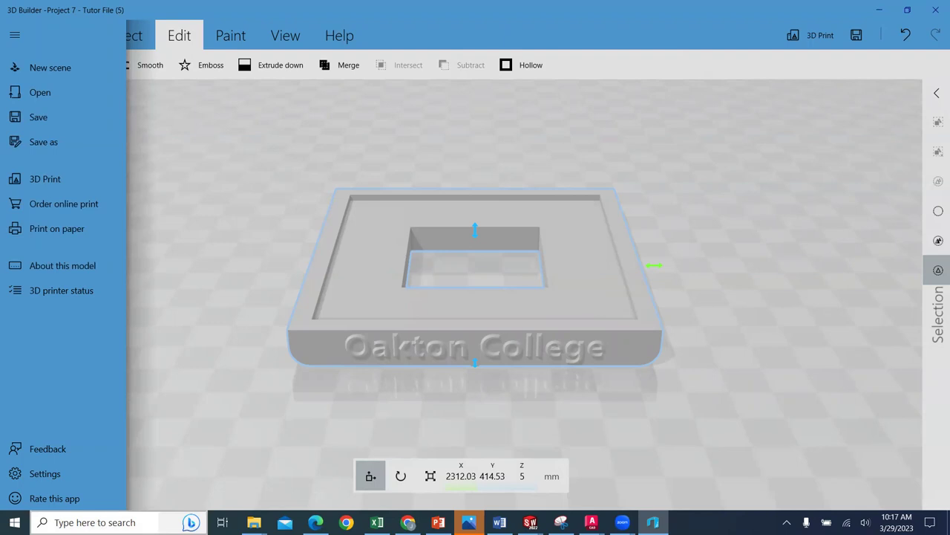
# Search Windows for 'drem' and launch Dremel DigiLab 3D Slicer.
pyautogui.click(95, 522)
pyautogui.write('3')
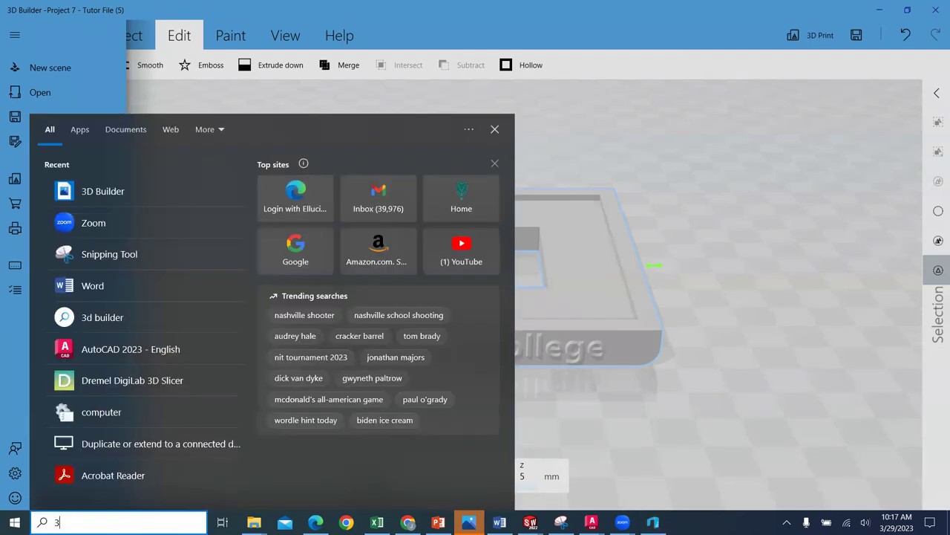
pyautogui.write('db')
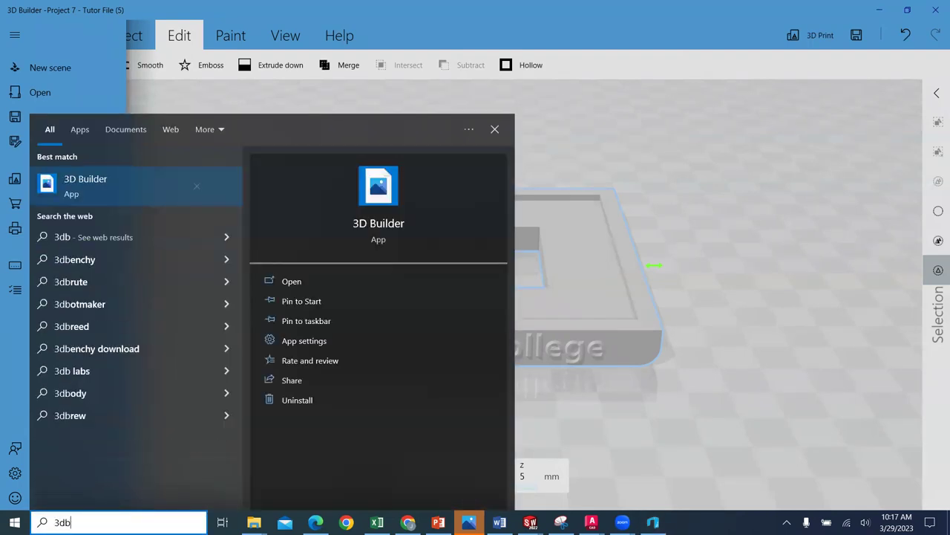
pyautogui.press('BackSpace')
pyautogui.press('BackSpace')
pyautogui.press('BackSpace')
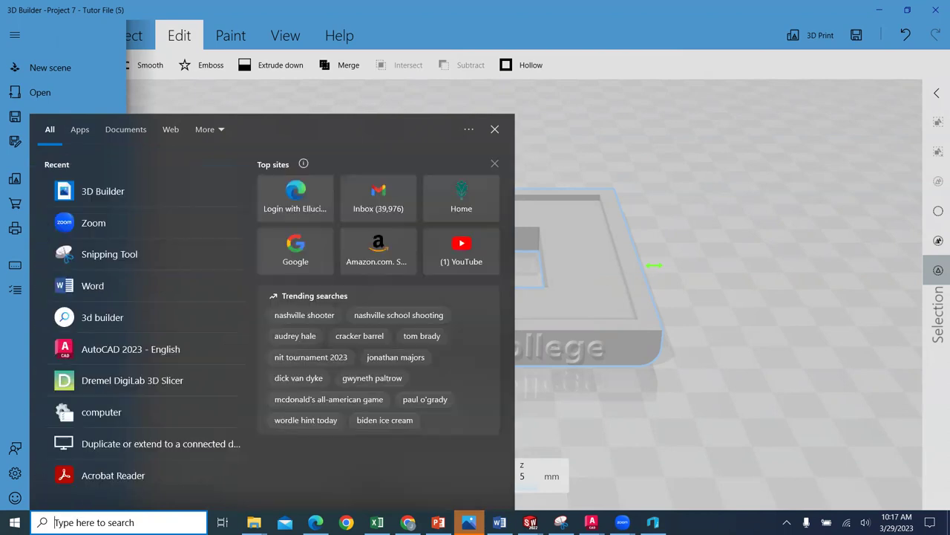
pyautogui.write('drem')
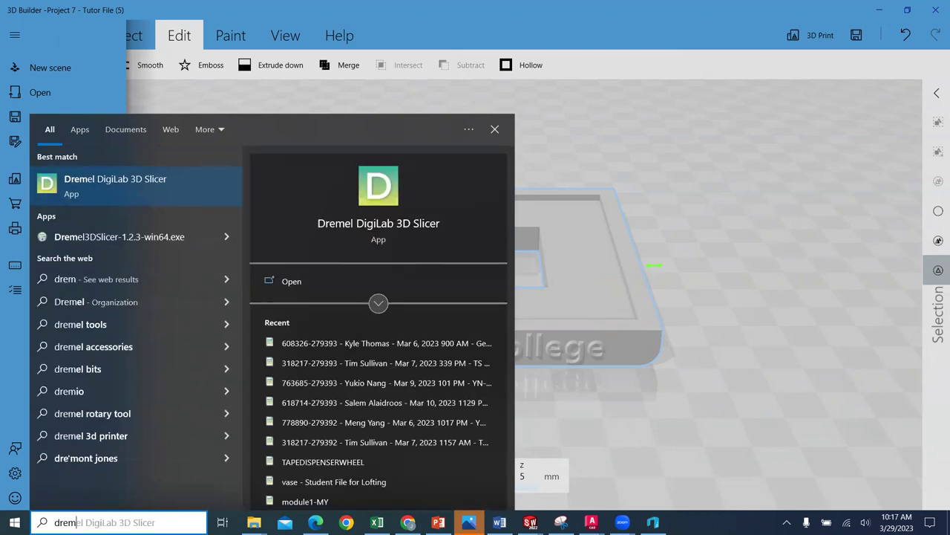
pyautogui.click(304, 280)
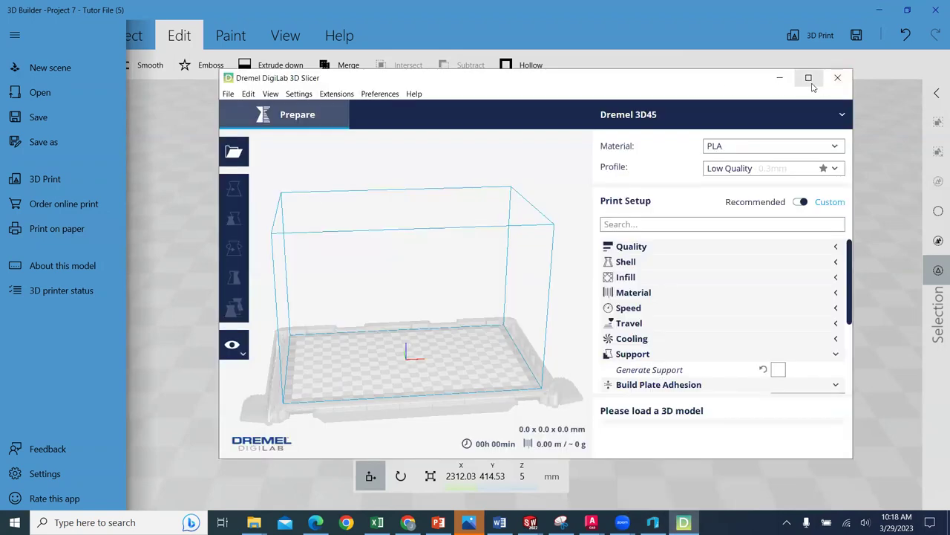
# Maximize the slicer and load Project 7 - Tutor File (5) from Downloads onto the plate.
pyautogui.click(810, 83)
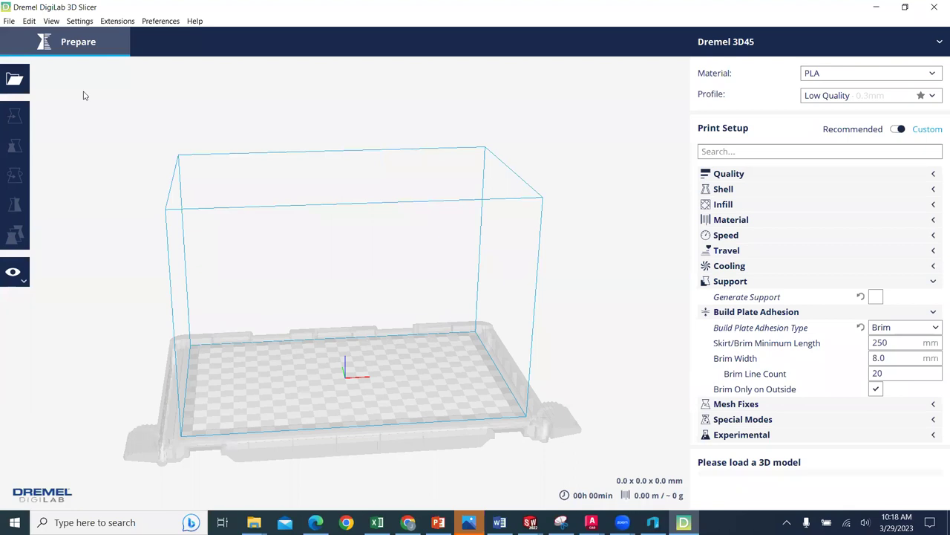
pyautogui.click(15, 82)
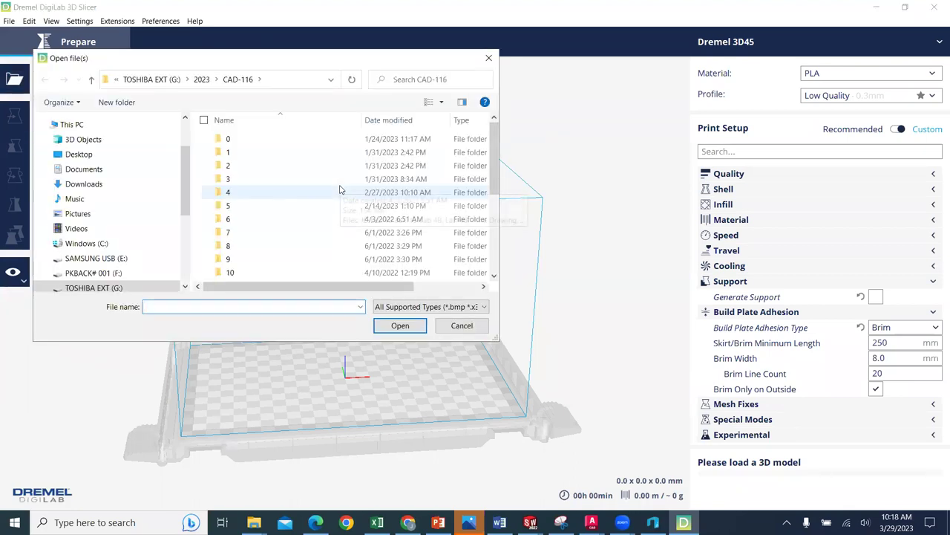
pyautogui.click(99, 184)
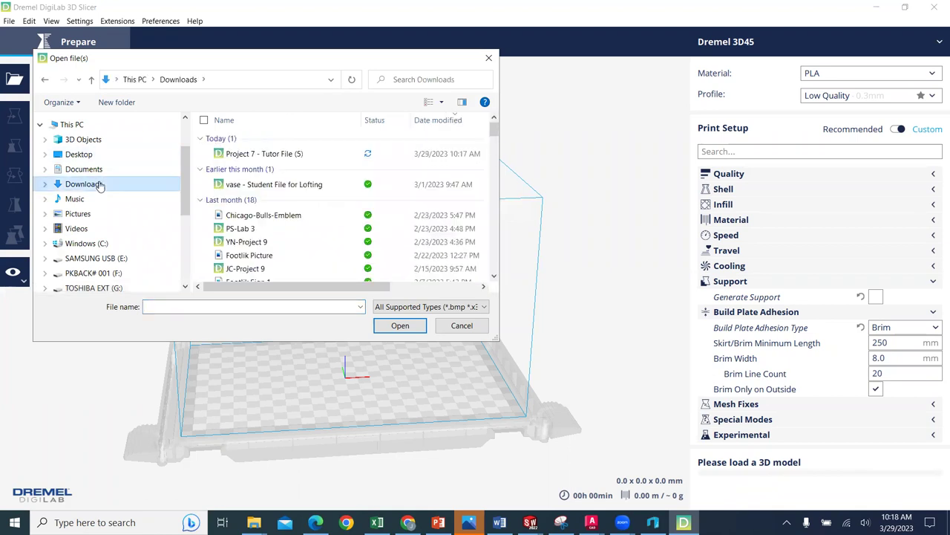
pyautogui.click(250, 156)
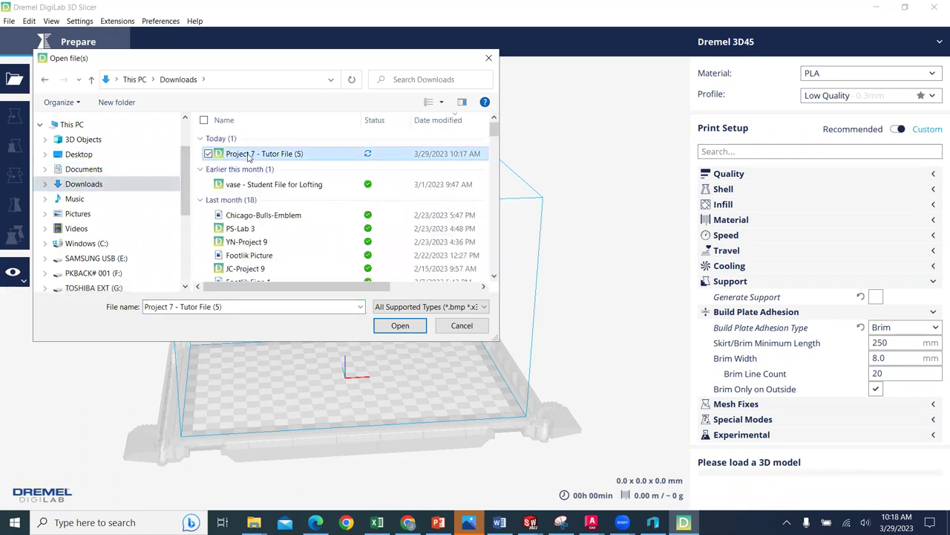
pyautogui.click(399, 326)
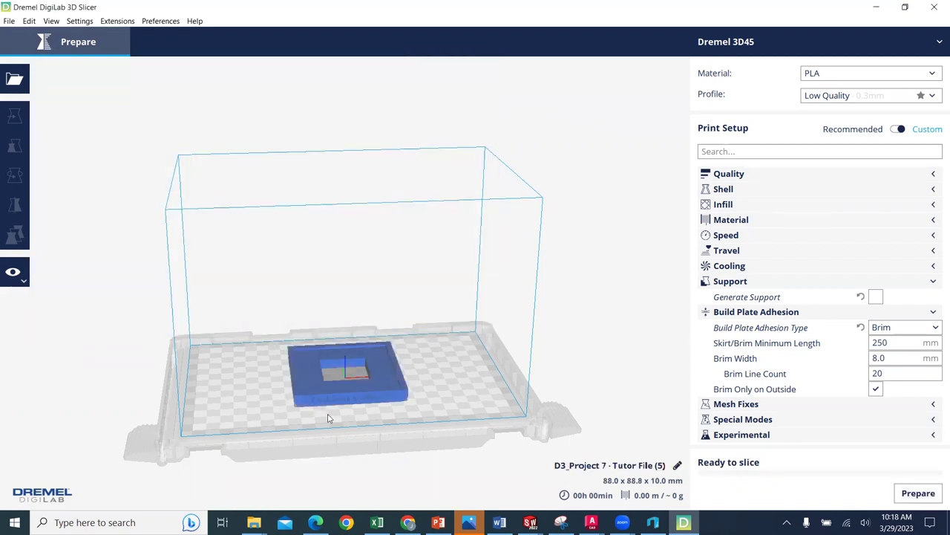
# Tilt the view and confirm Brim as the build plate adhesion type.
pyautogui.scroll(3, 335, 386)
pyautogui.moveTo(343, 354); pyautogui.dragTo(367, 353, button='right')
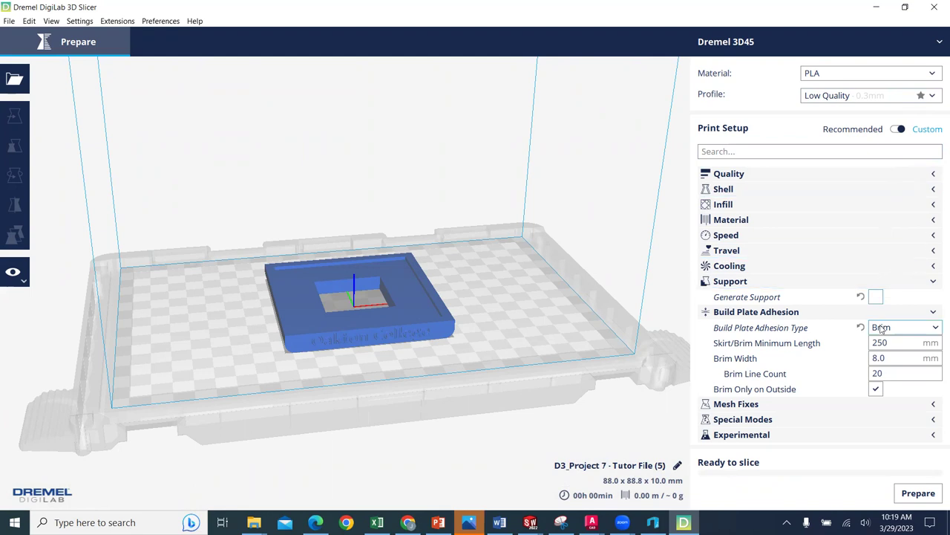
pyautogui.click(936, 331)
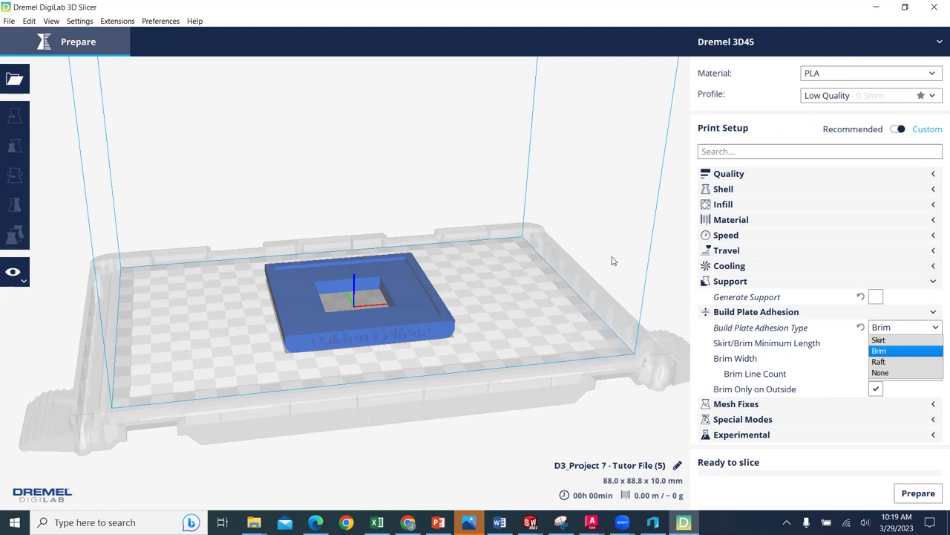
pyautogui.press('Escape')
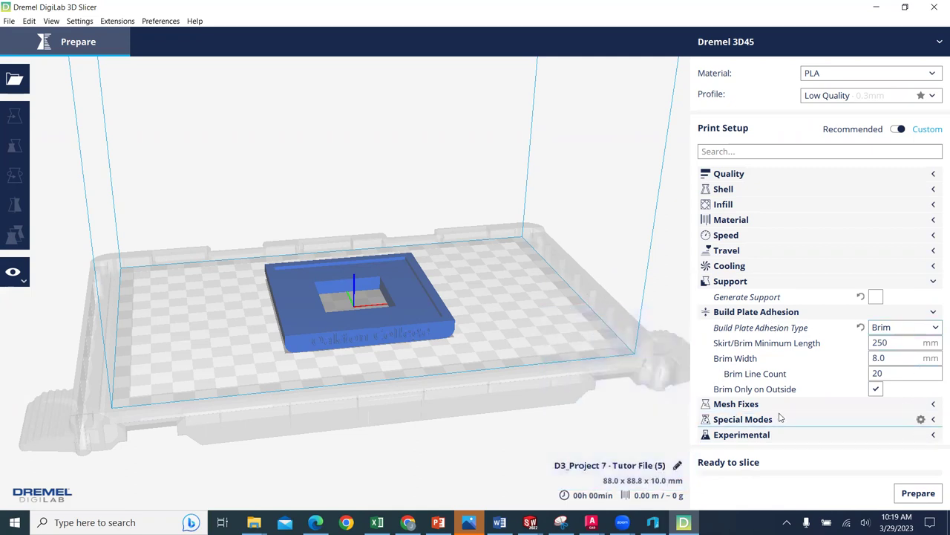
# Expand Special Modes to review the Spiralize Outer Contour setting.
pyautogui.click(934, 420)
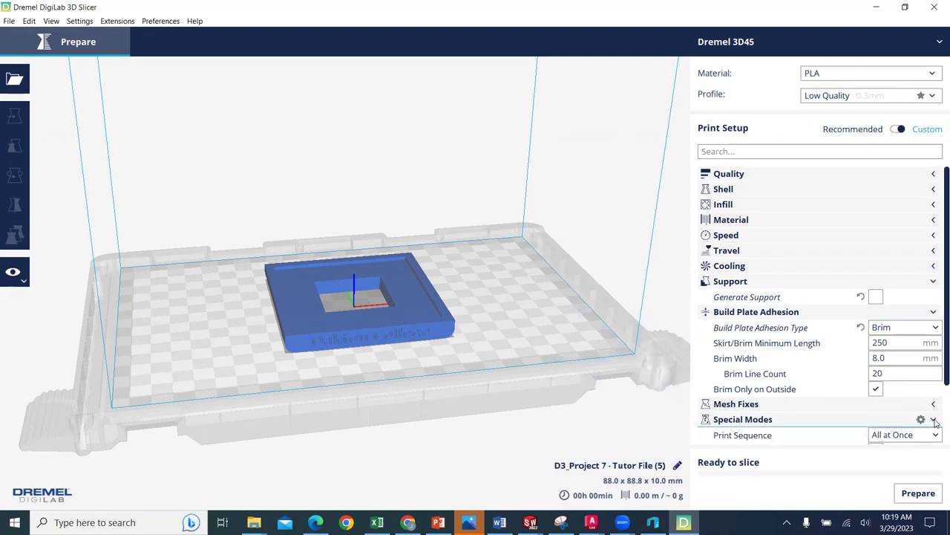
pyautogui.scroll(-2, 937, 401)
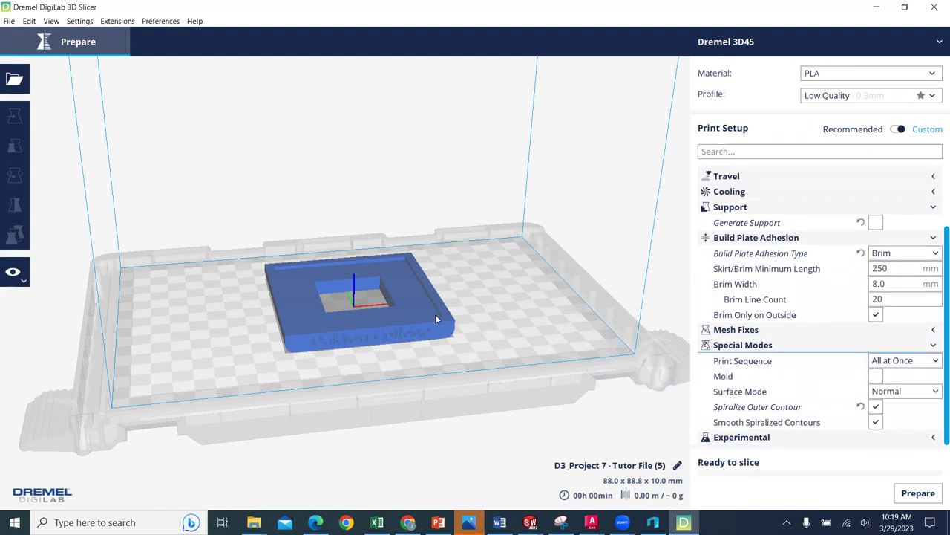
pyautogui.click(15, 273)
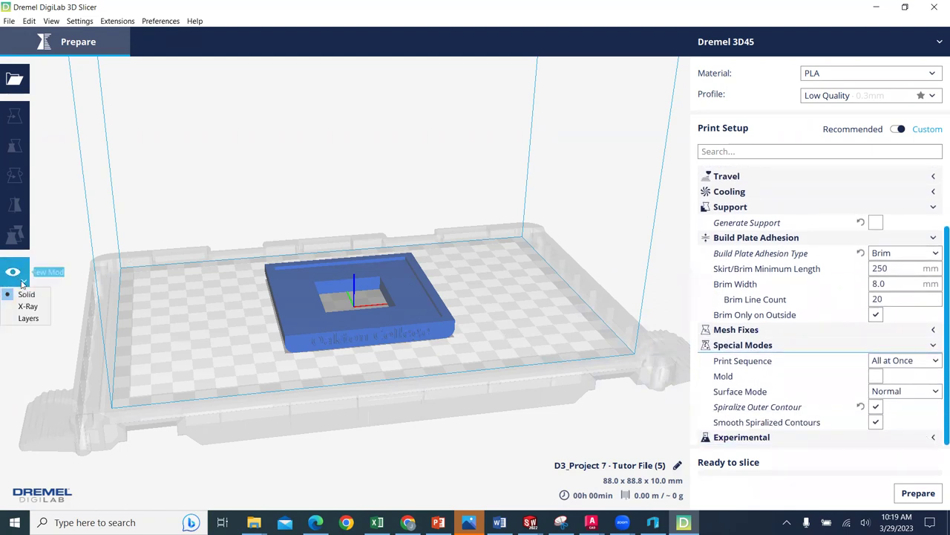
# Slice in Layers view (37 min, ~9 g) and scrub the layer slider down and back up.
pyautogui.click(28, 318)
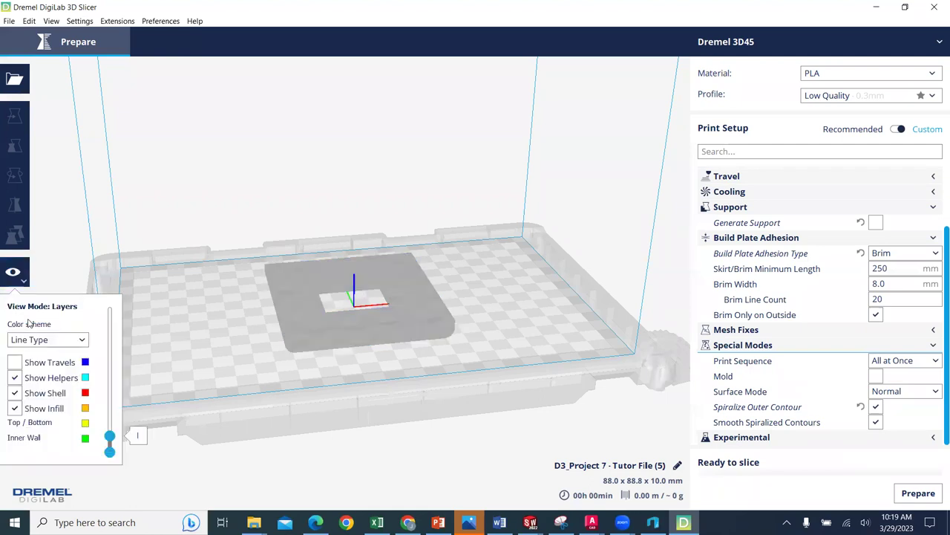
pyautogui.click(919, 493)
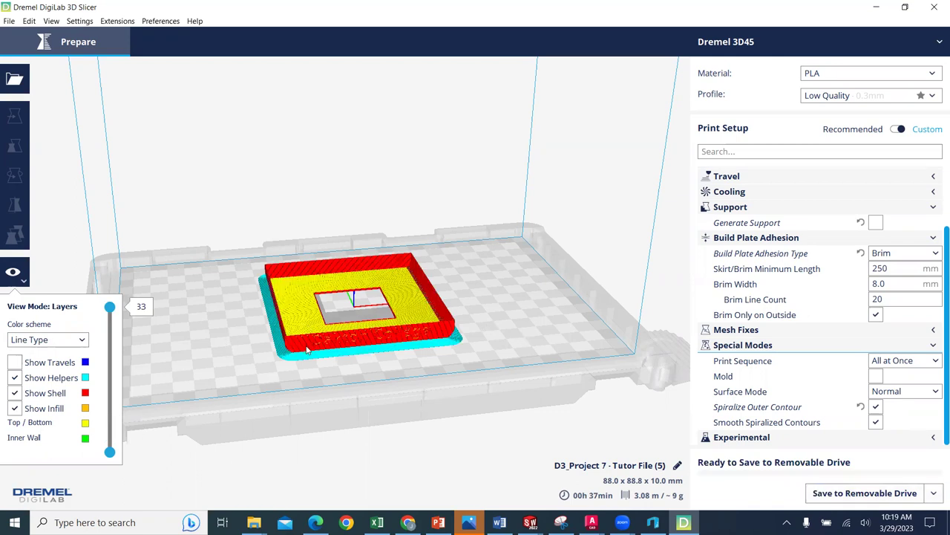
pyautogui.scroll(3, 307, 351)
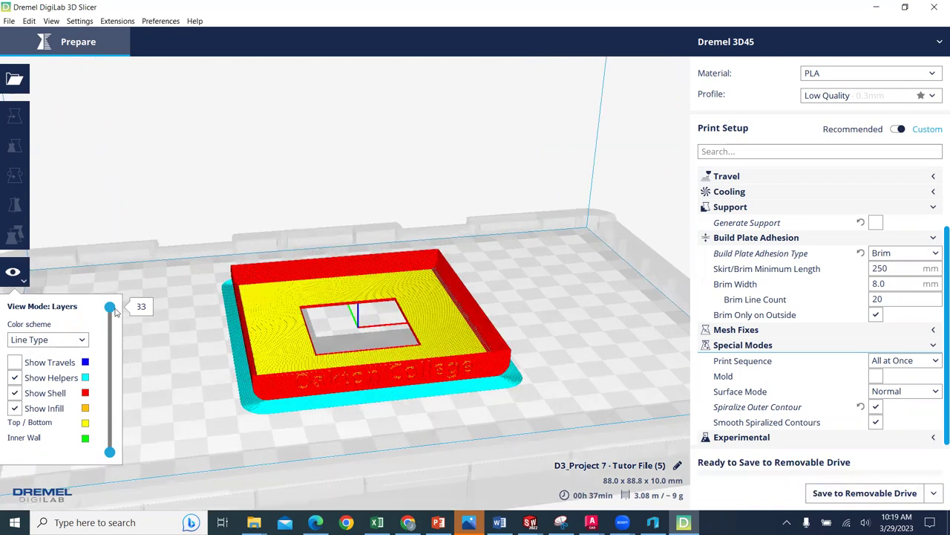
pyautogui.moveTo(110, 307); pyautogui.dragTo(102, 472)
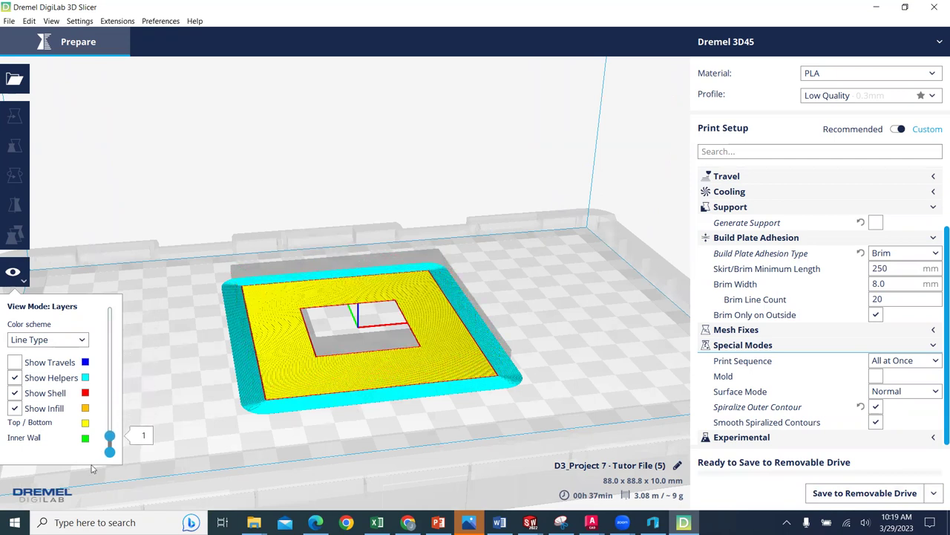
pyautogui.moveTo(110, 435); pyautogui.dragTo(85, 311)
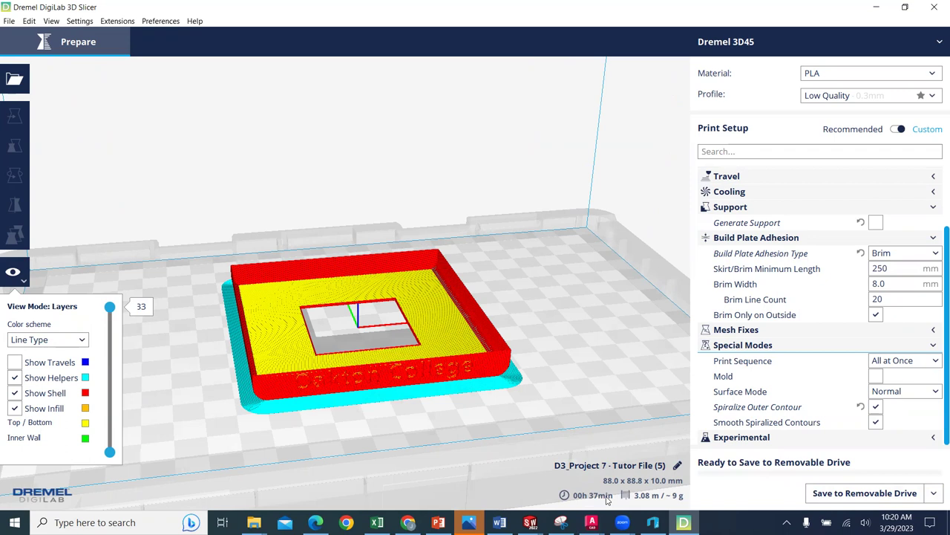
pyautogui.moveTo(608, 501)
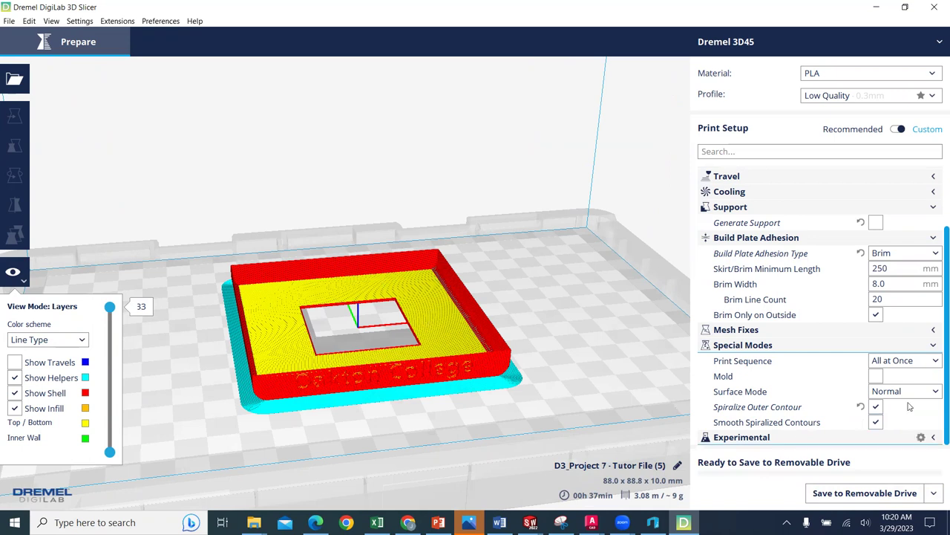
# Uncheck Spiralize Outer Contour and re-slice, now 1 h 26 min and ~25 g.
pyautogui.moveTo(776, 408)
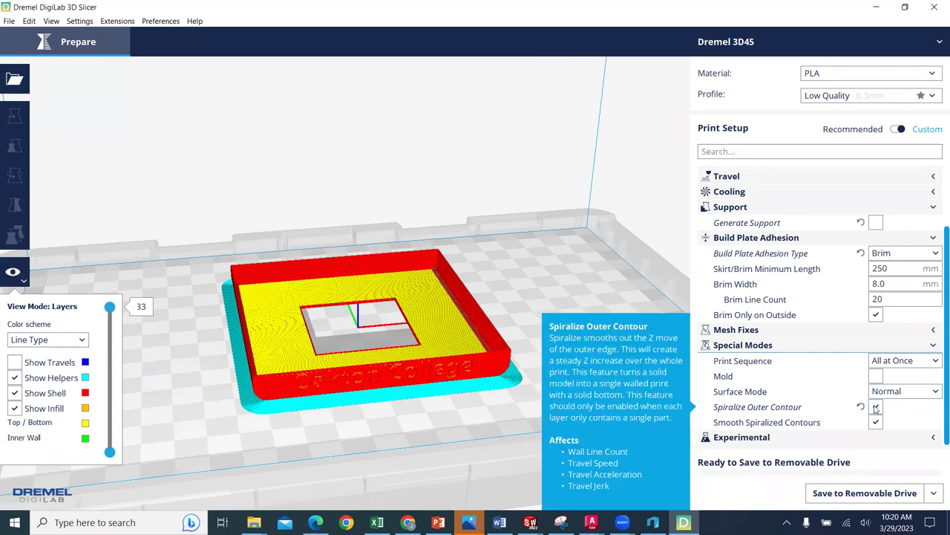
pyautogui.click(876, 410)
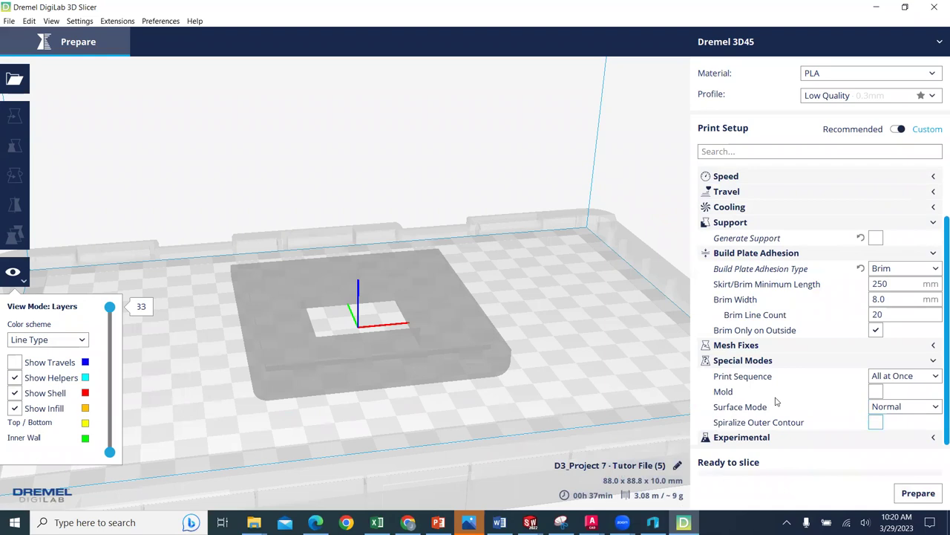
pyautogui.click(932, 497)
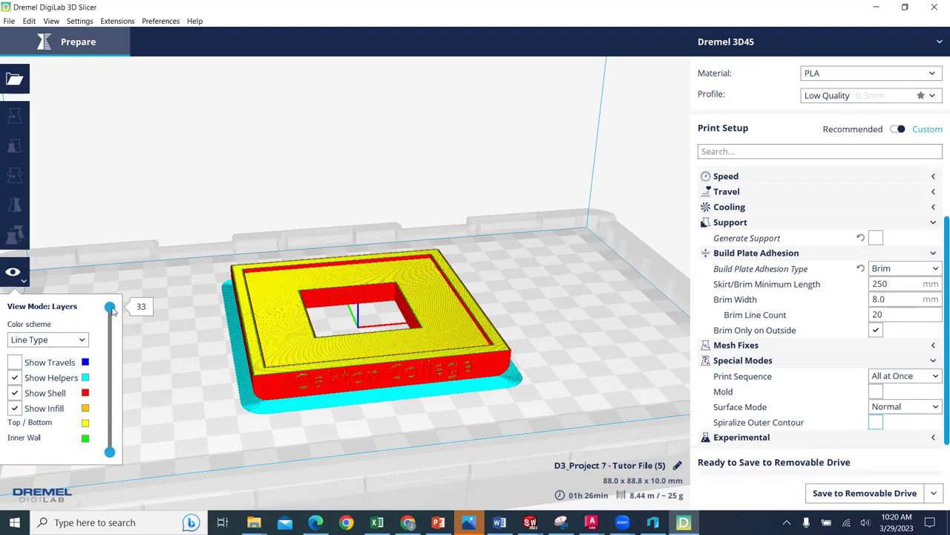
# Inspect the infill at layer 14, then raise the layers and view the front lettering.
pyautogui.moveTo(114, 315); pyautogui.dragTo(106, 416)
pyautogui.press('Up')
pyautogui.press('Up')
pyautogui.press('Up')
pyautogui.press('Up')
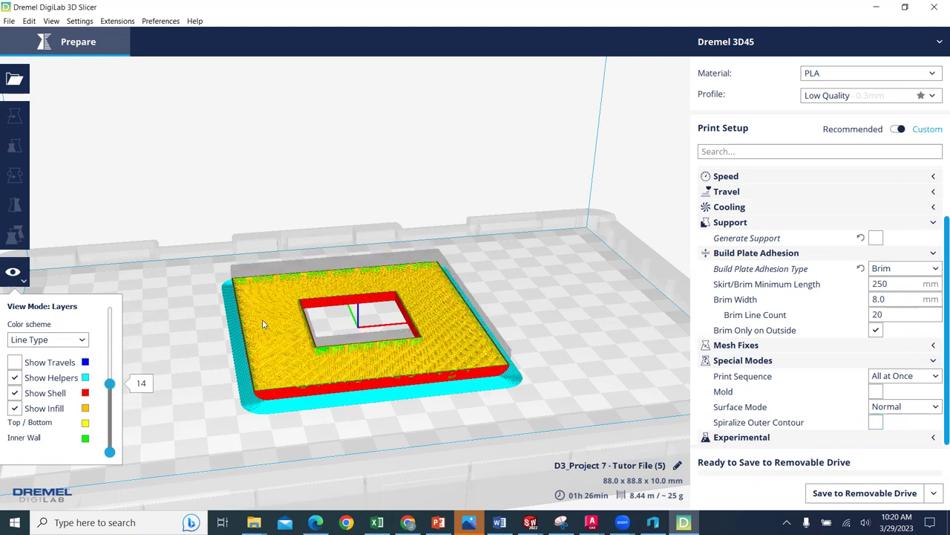
pyautogui.moveTo(262, 324); pyautogui.dragTo(321, 328, button='right')
pyautogui.scroll(2, 322, 328)
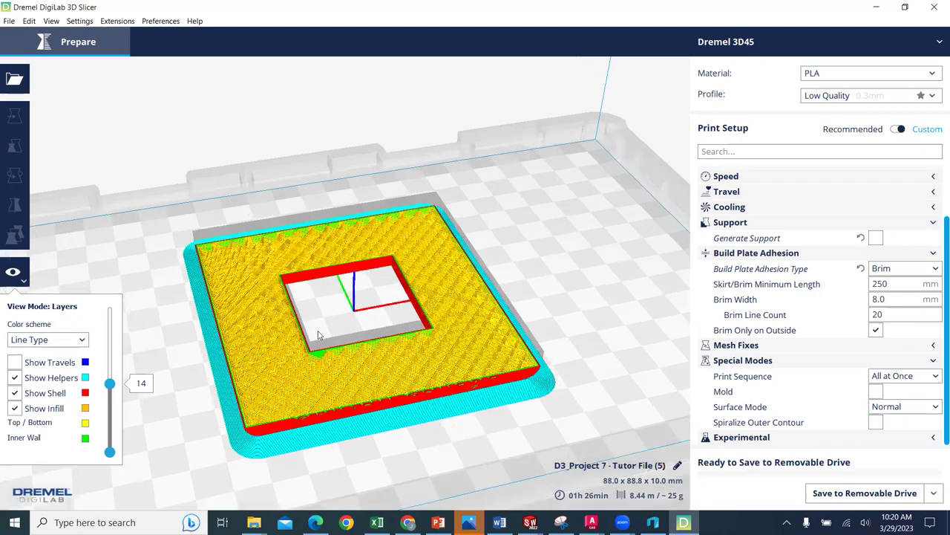
pyautogui.scroll(4, 318, 335)
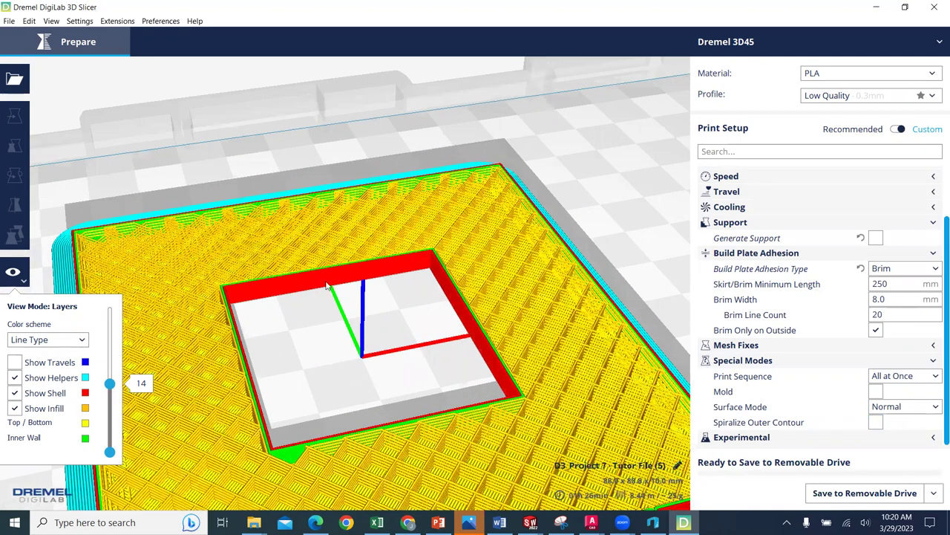
pyautogui.scroll(4, 328, 283)
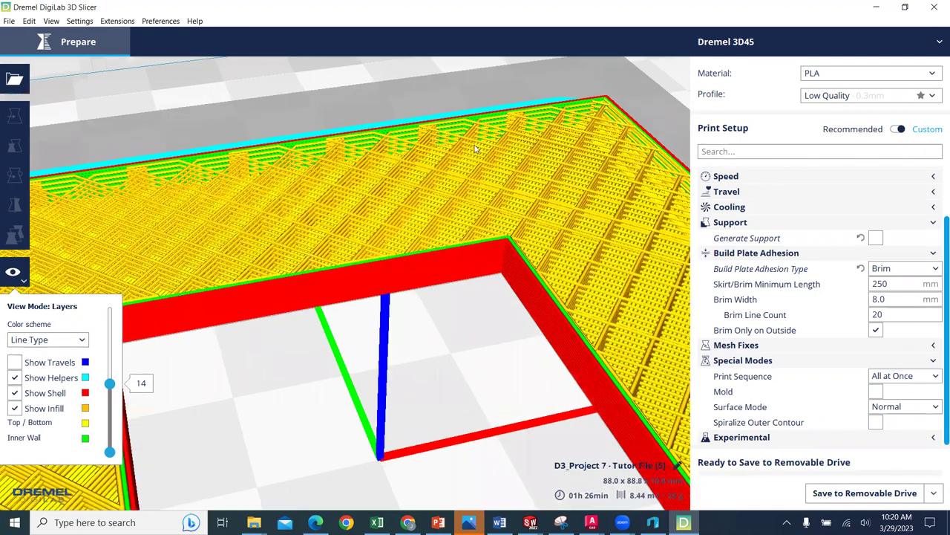
pyautogui.scroll(1, 408, 220)
pyautogui.scroll(-5, 380, 229)
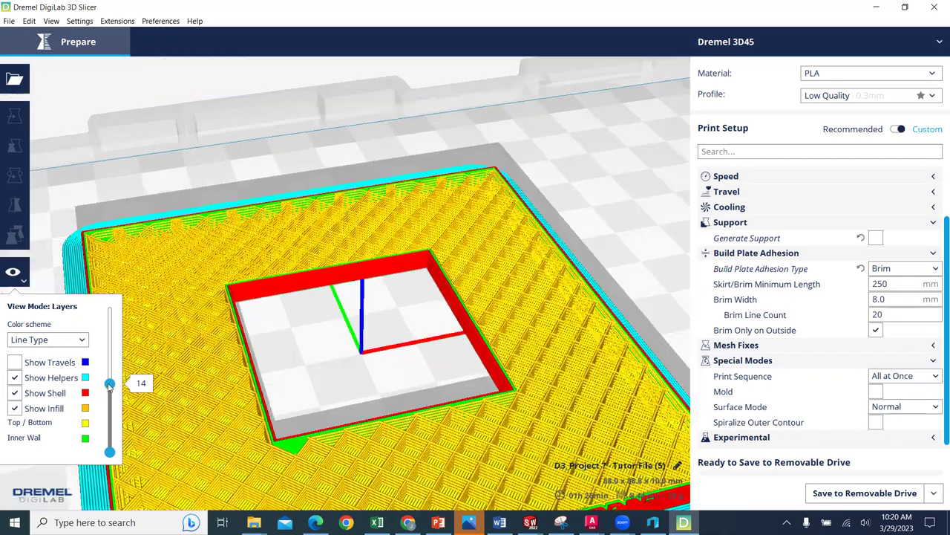
pyautogui.moveTo(115, 360); pyautogui.dragTo(116, 295)
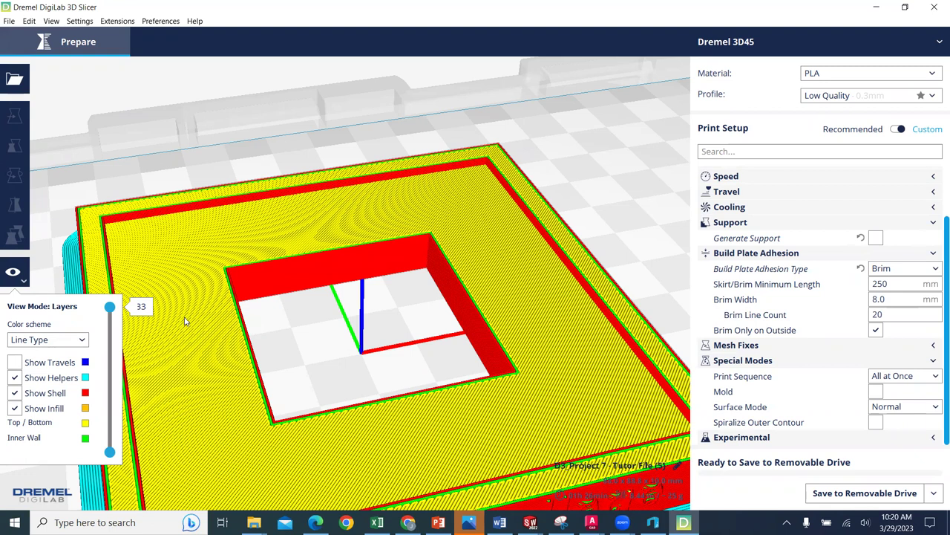
pyautogui.scroll(-6, 247, 329)
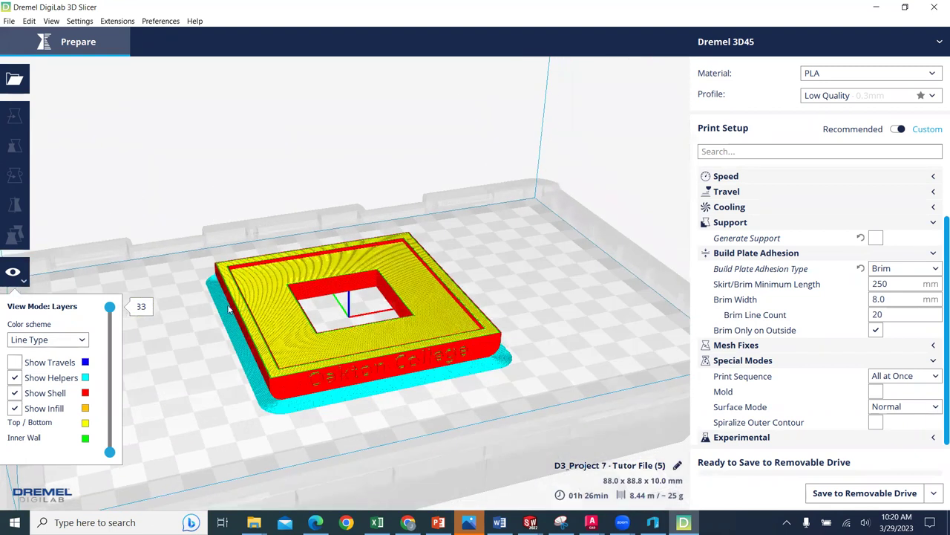
pyautogui.moveTo(229, 310); pyautogui.dragTo(219, 315, button='right')
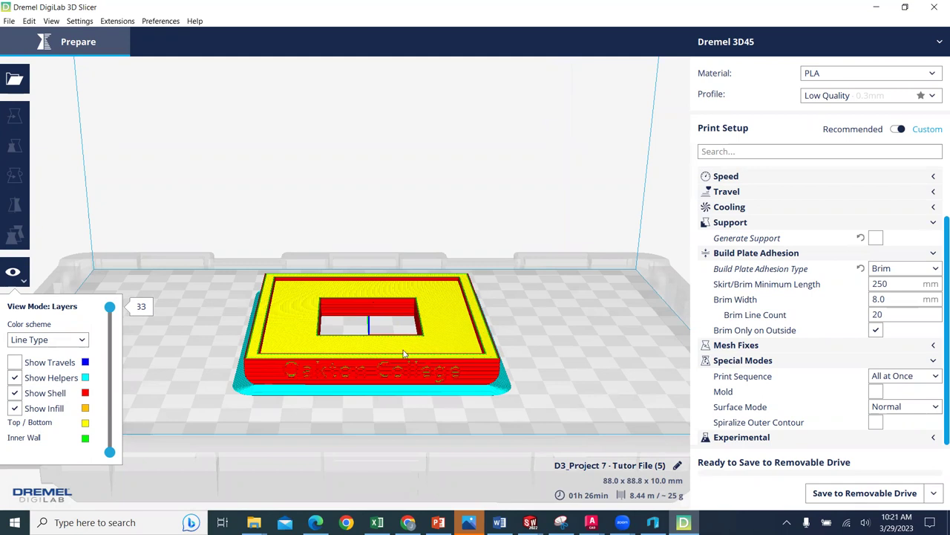
# Minimize the slicer and 3D Builder, then zoom and pan AutoCAD onto the Oakton College lettering.
pyautogui.click(877, 8)
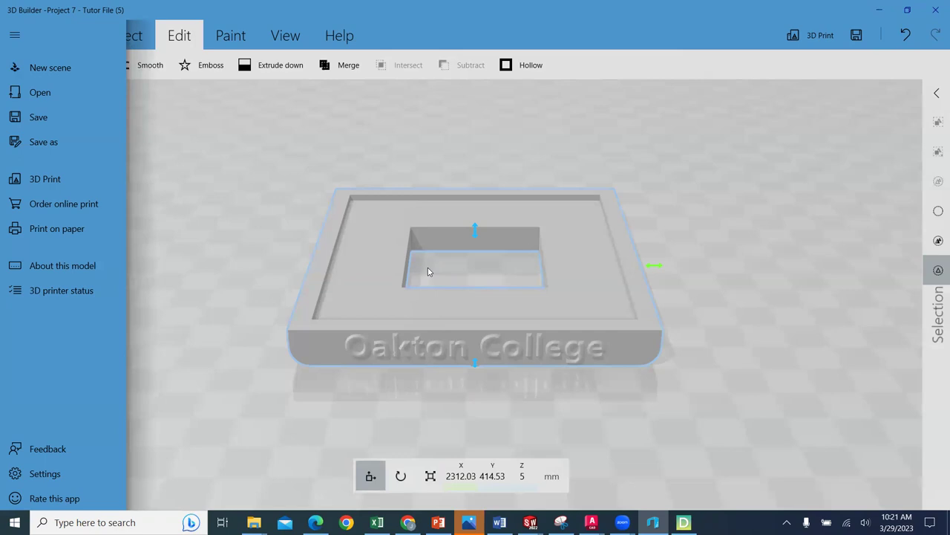
pyautogui.click(878, 12)
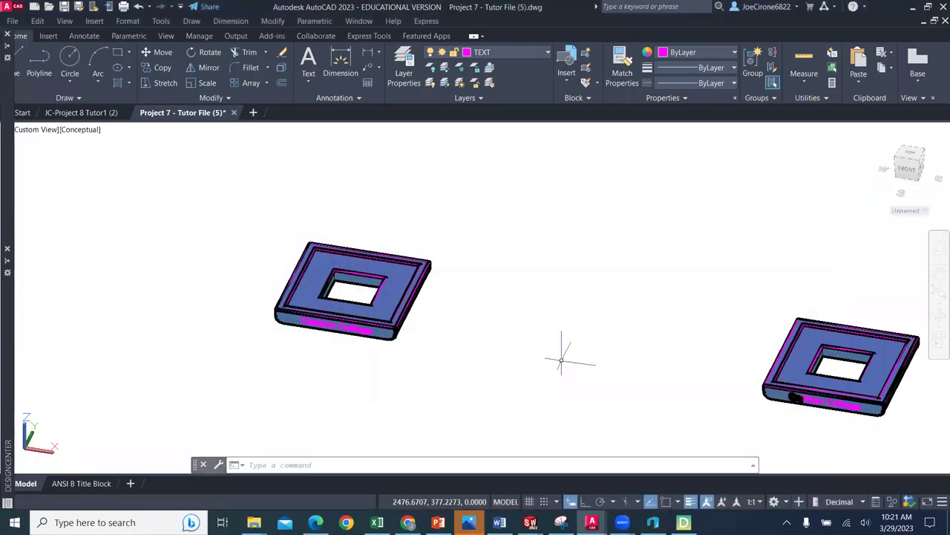
pyautogui.scroll(2, 844, 407)
pyautogui.scroll(4, 827, 380)
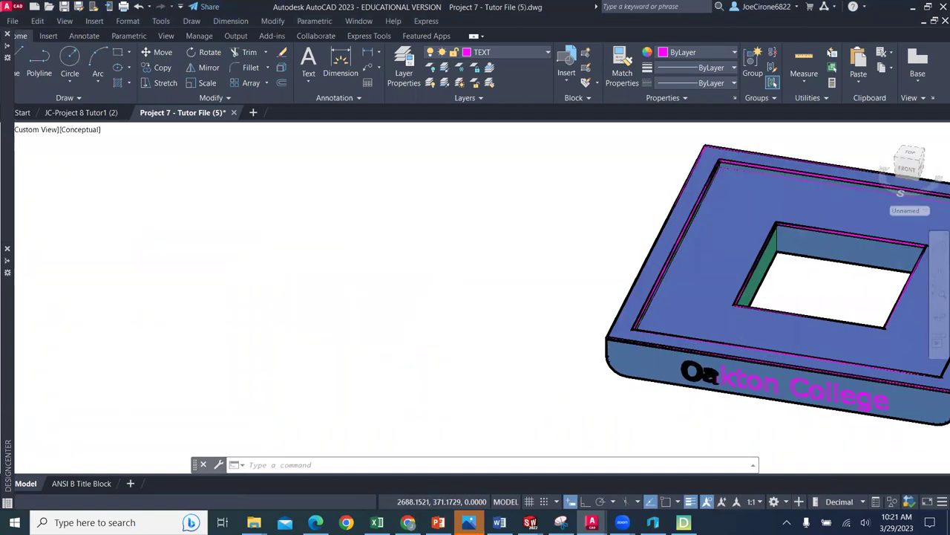
pyautogui.moveTo(827, 380); pyautogui.dragTo(655, 350, button='middle')
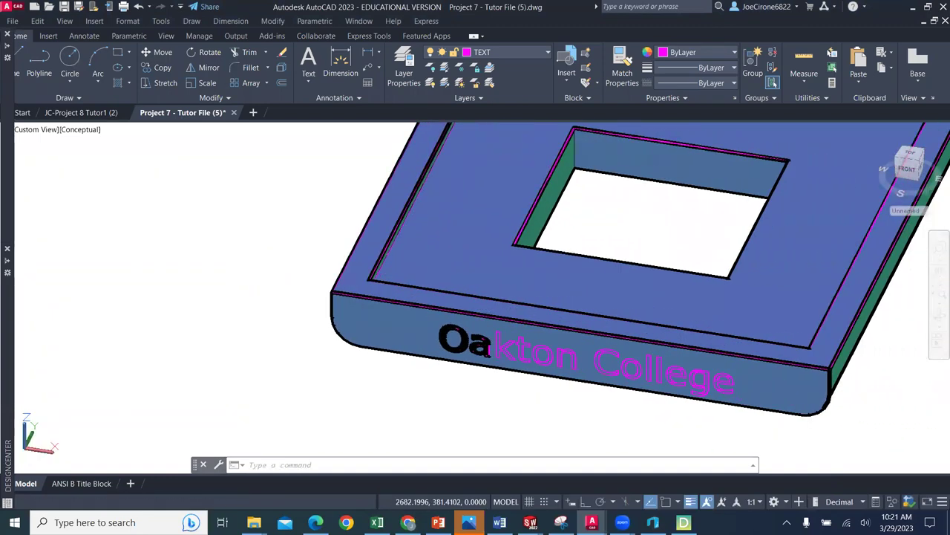
pyautogui.scroll(5, 439, 312)
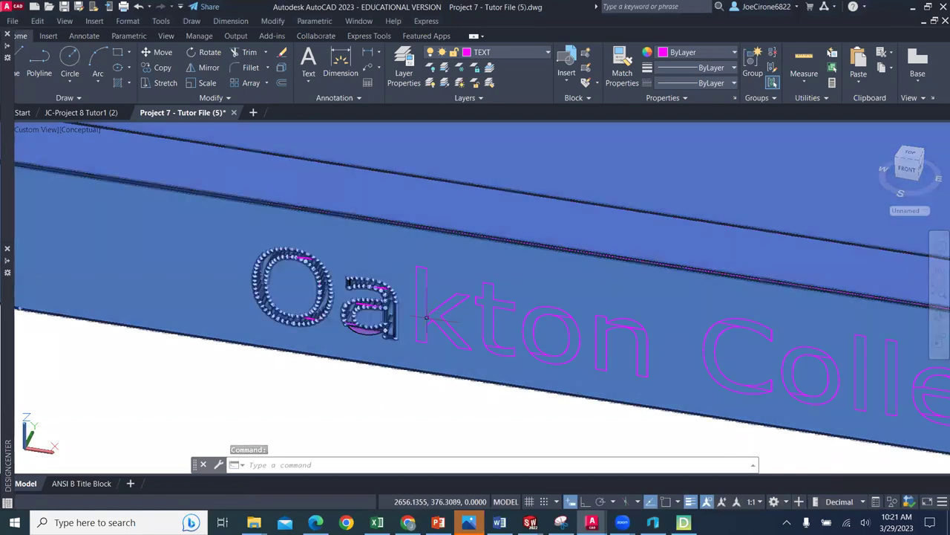
pyautogui.scroll(-6, 521, 319)
pyautogui.scroll(-3, 545, 253)
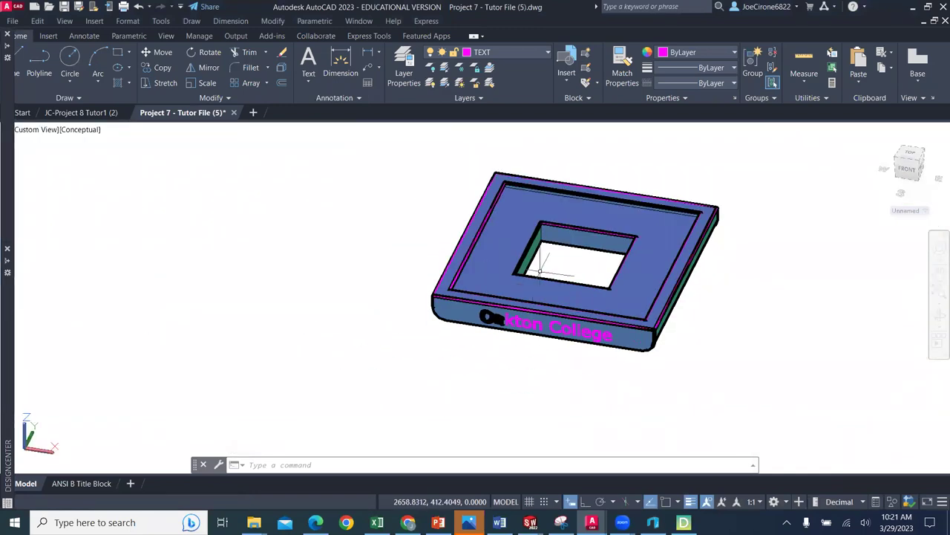
pyautogui.moveTo(548, 257); pyautogui.dragTo(501, 289, button='middle')
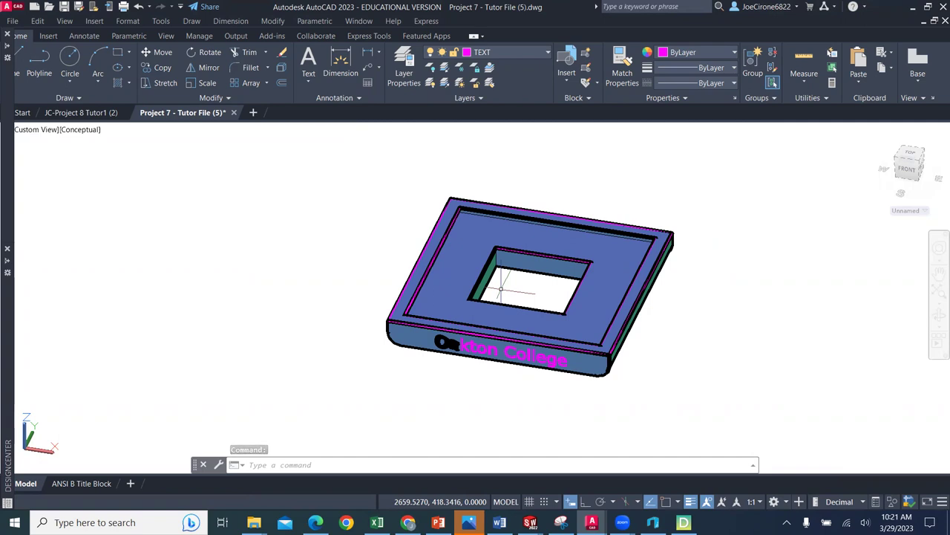
# Leave AutoCAD, open the 'Video Tutorial #6- Memo Block - AutoCAD' page and play its 20:40 video.
pyautogui.click(914, 7)
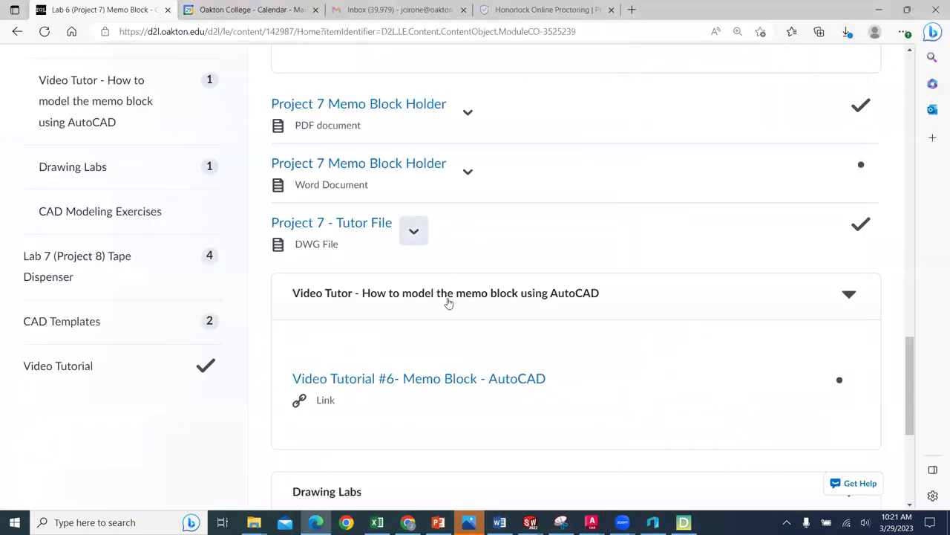
pyautogui.scroll(5, 657, 326)
pyautogui.scroll(-5, 656, 327)
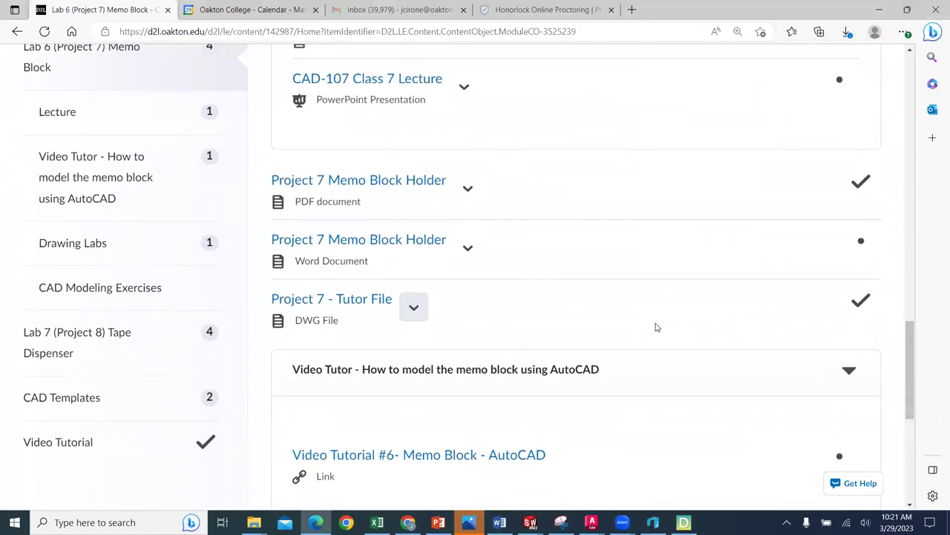
pyautogui.scroll(-2, 656, 327)
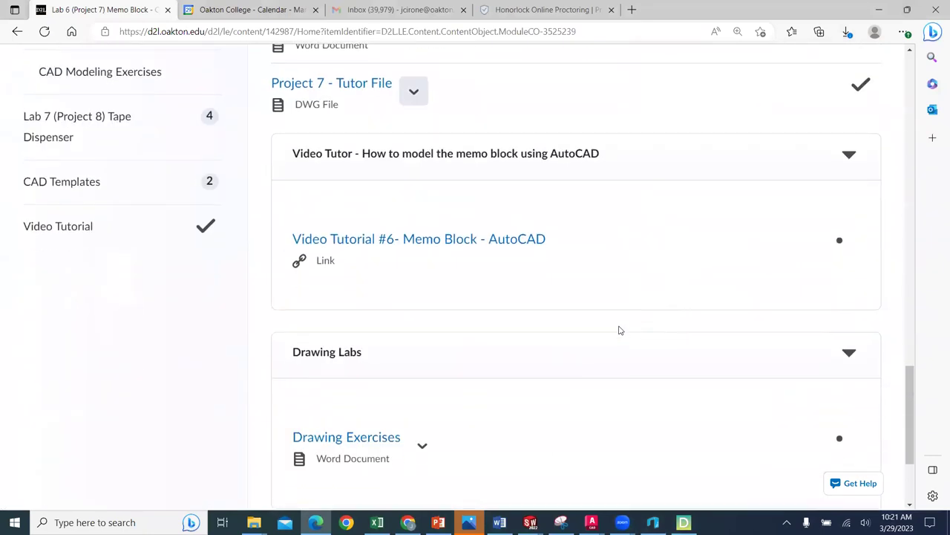
pyautogui.click(443, 239)
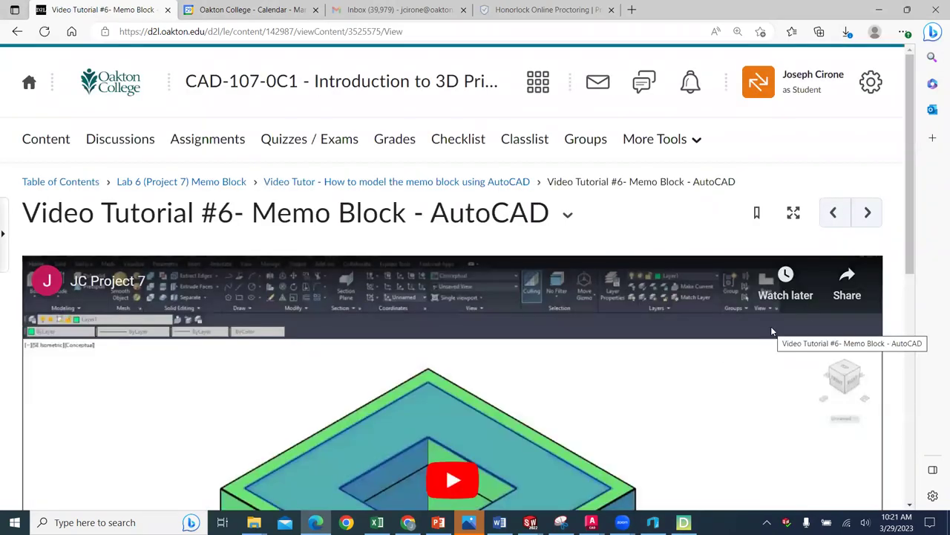
pyautogui.moveTo(911, 259); pyautogui.dragTo(907, 374)
pyautogui.click(453, 246)
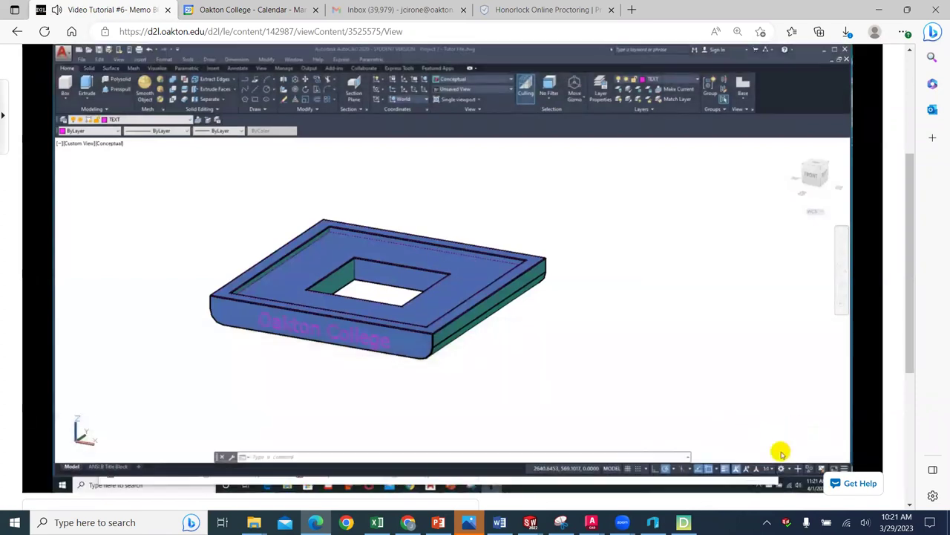
# Mute the memo block tutorial and skip from 1:22 through to the corner rounding step at 8:36.
pyautogui.moveTo(588, 320)
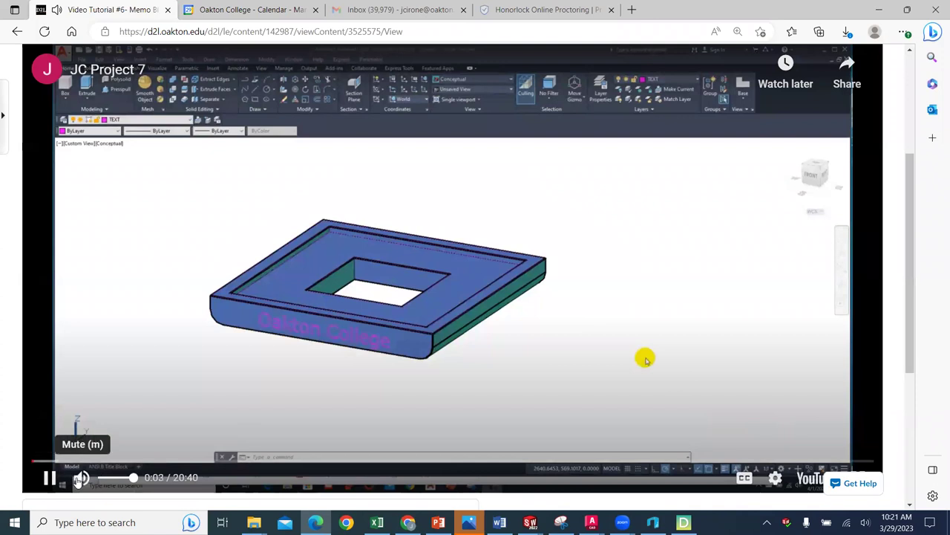
pyautogui.click(82, 478)
pyautogui.click(87, 461)
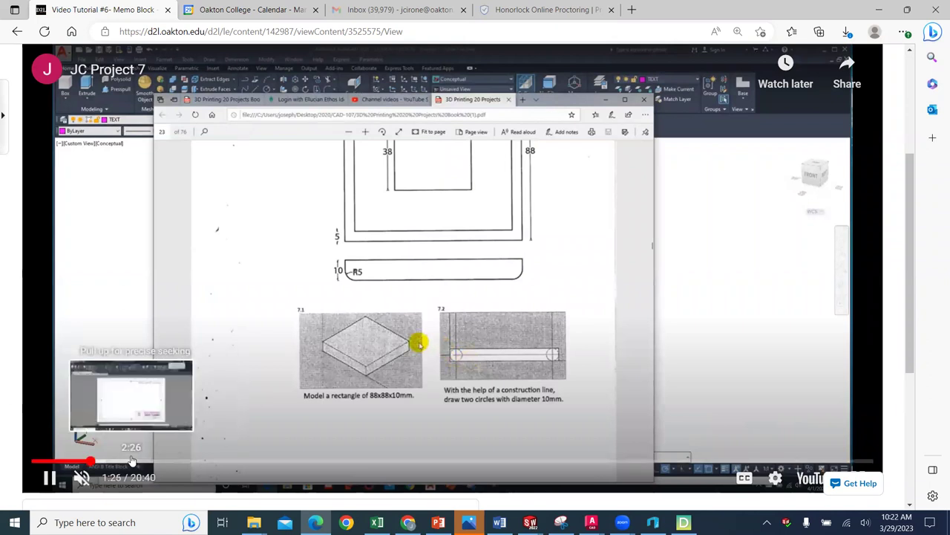
pyautogui.click(134, 461)
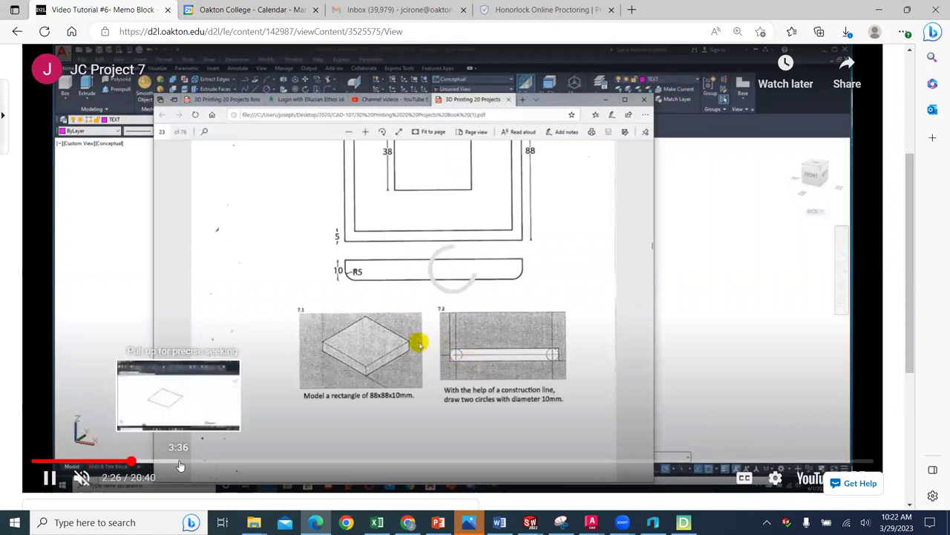
pyautogui.click(179, 462)
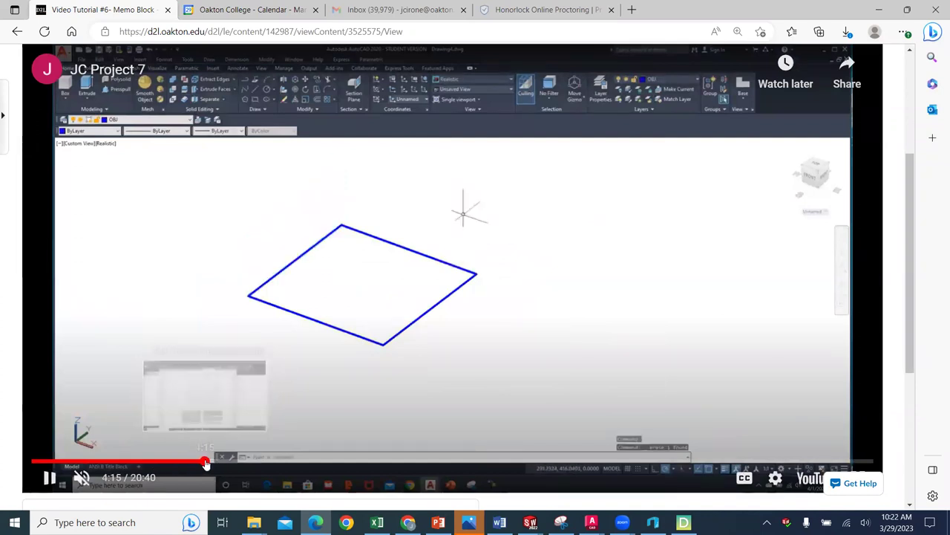
pyautogui.click(206, 462)
pyautogui.click(238, 462)
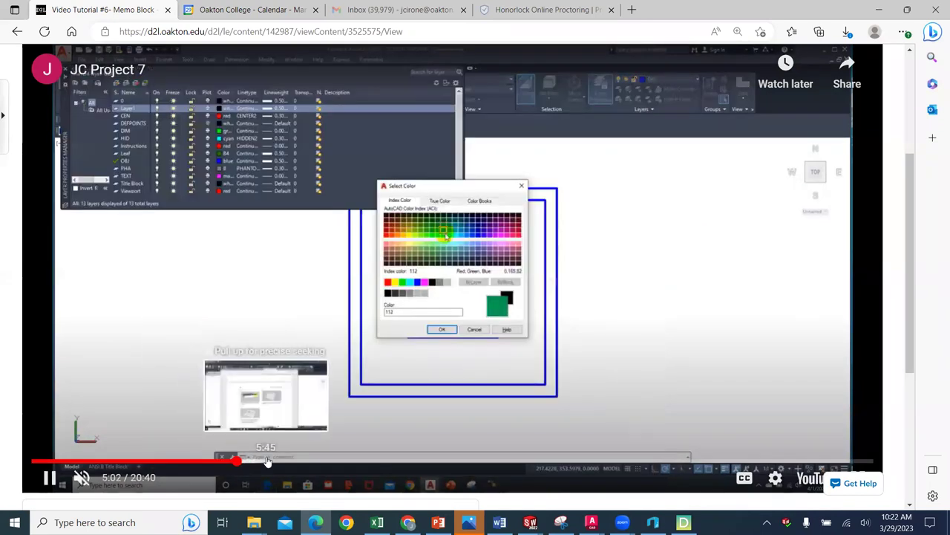
pyautogui.click(266, 462)
pyautogui.click(300, 462)
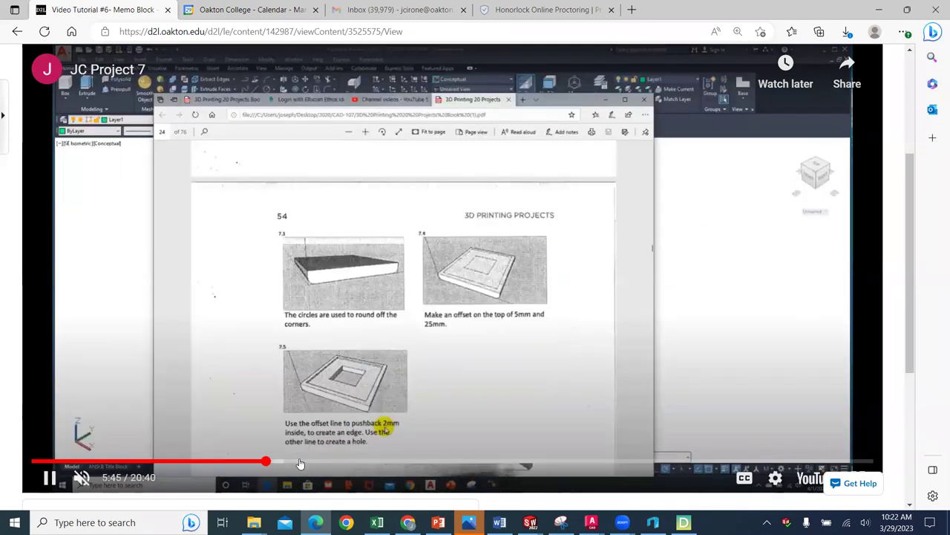
pyautogui.click(336, 461)
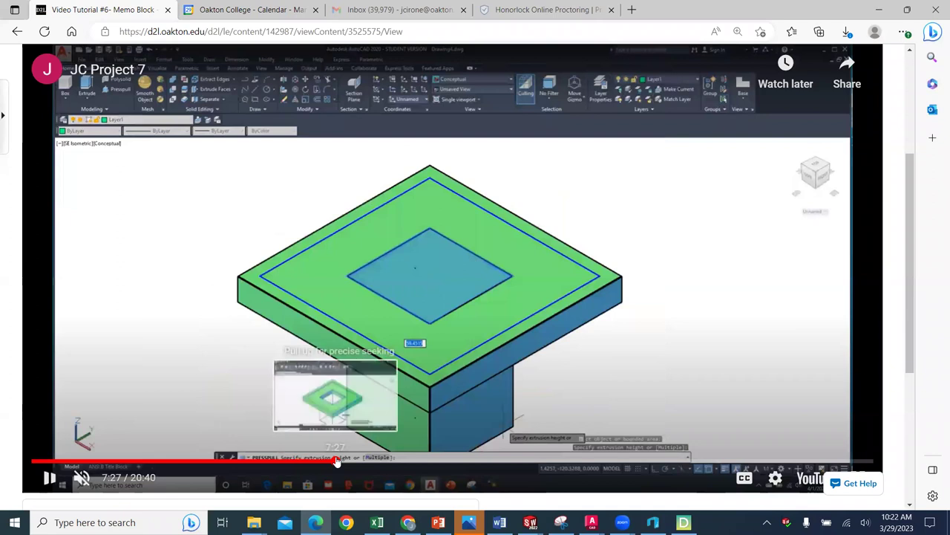
pyautogui.click(383, 461)
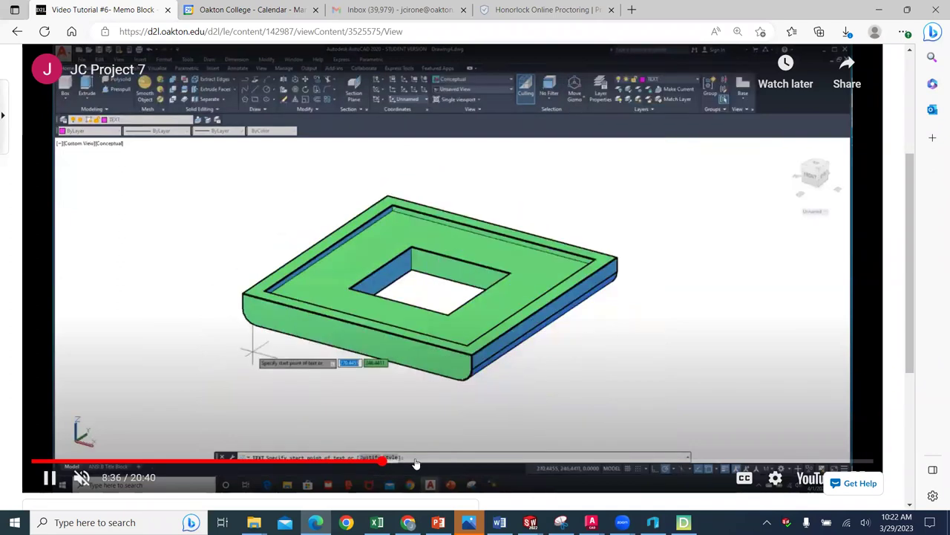
# Skip on through the Oakton College lettering to the text subtraction step, pause, and return to Lab 6.
pyautogui.click(414, 462)
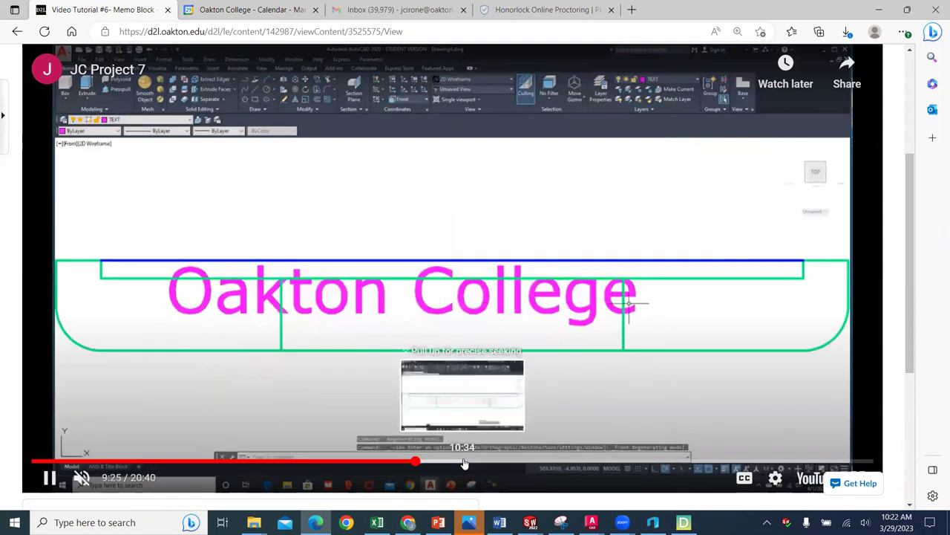
pyautogui.click(463, 462)
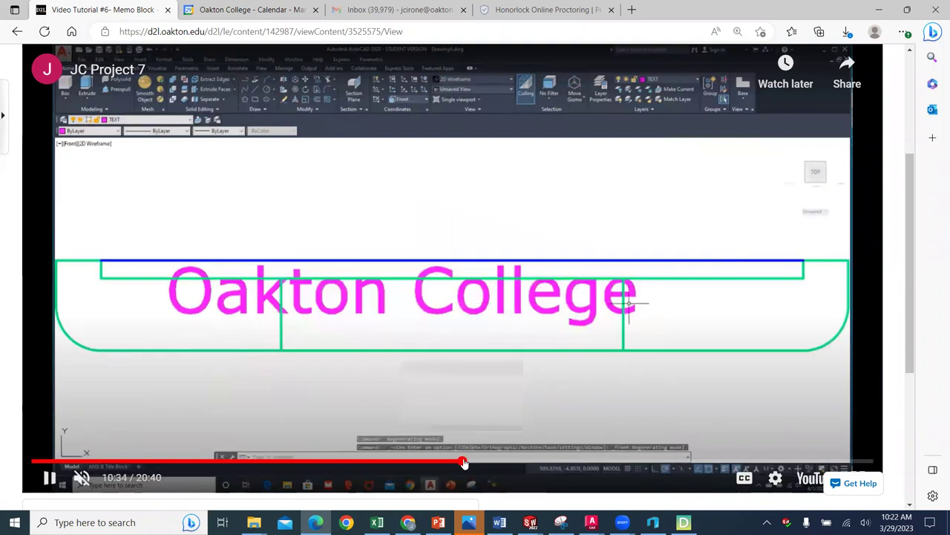
pyautogui.click(534, 462)
pyautogui.click(577, 463)
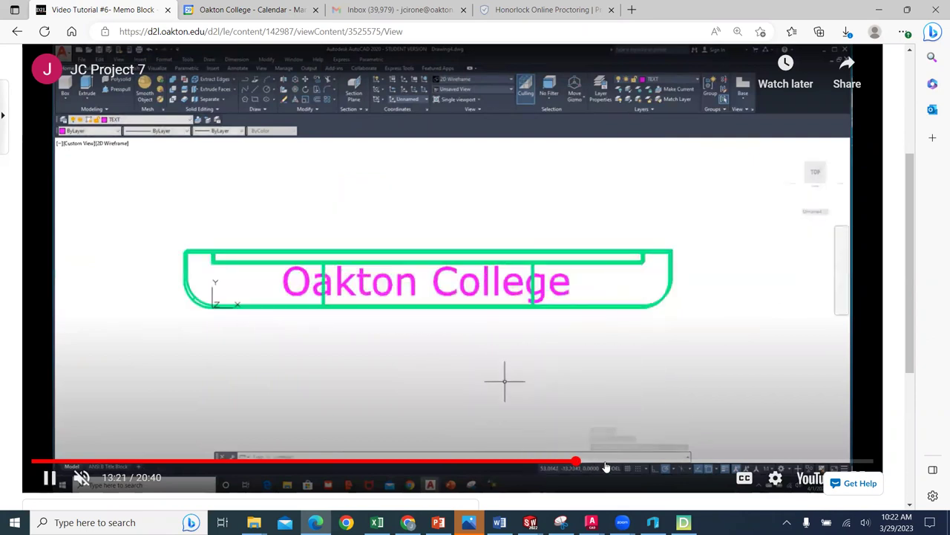
pyautogui.click(614, 462)
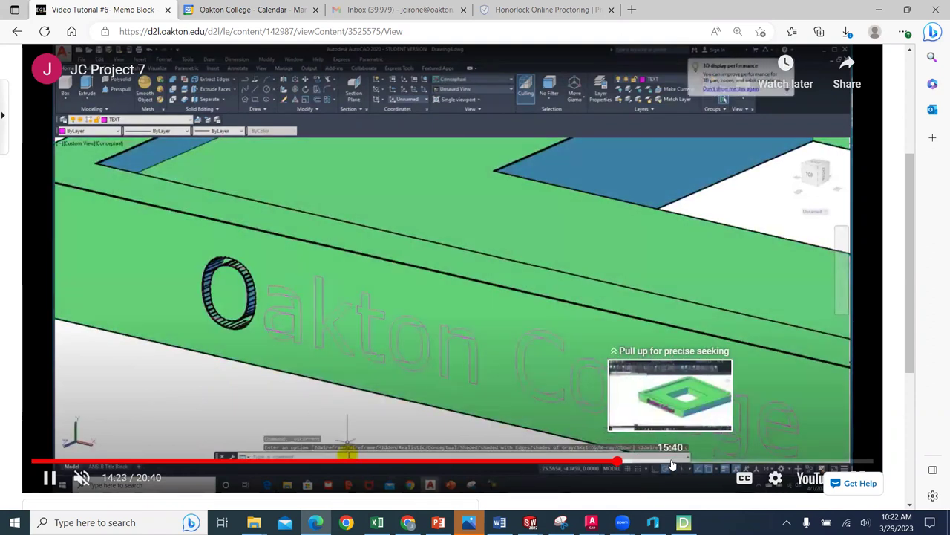
pyautogui.click(670, 463)
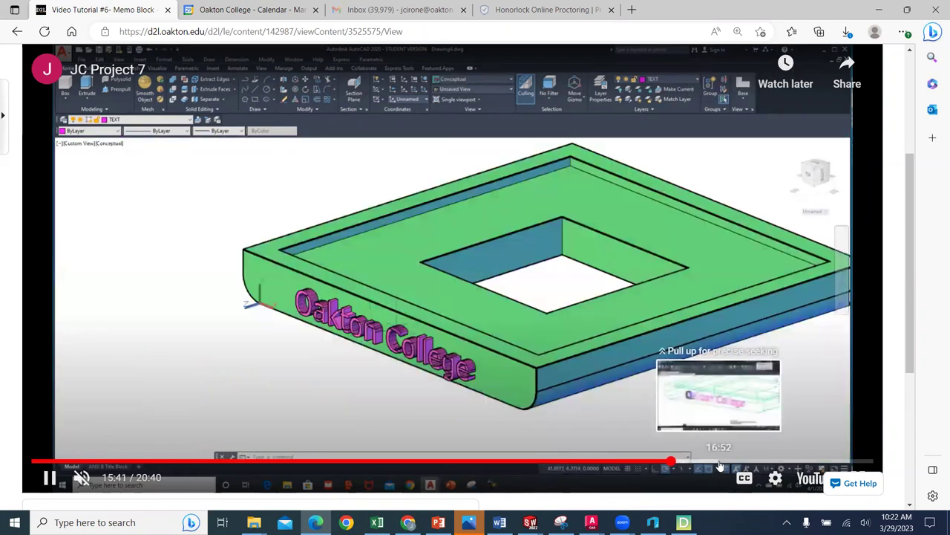
pyautogui.click(720, 464)
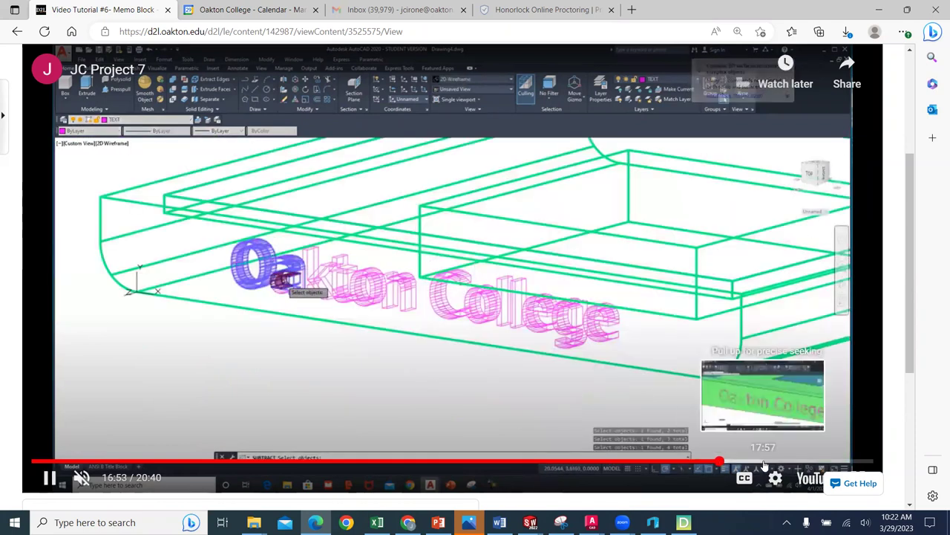
pyautogui.click(763, 464)
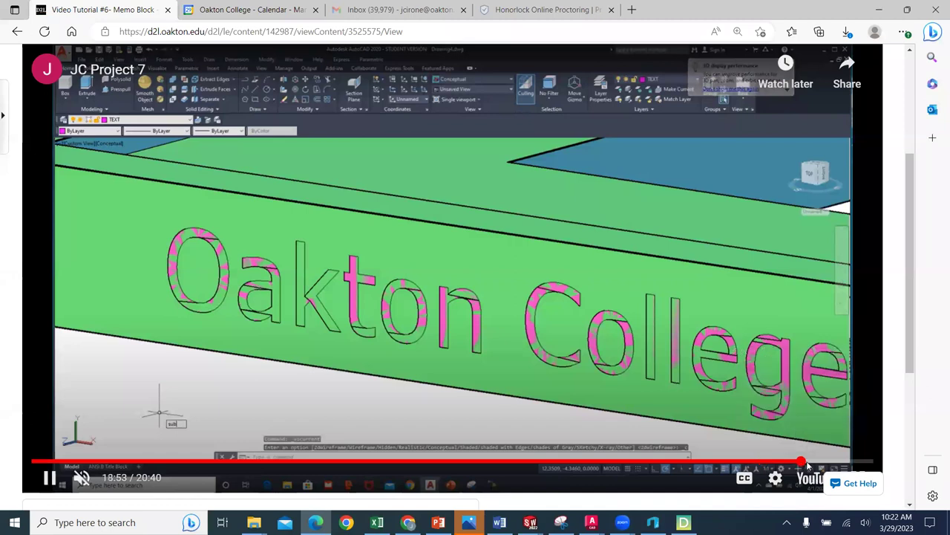
pyautogui.click(817, 465)
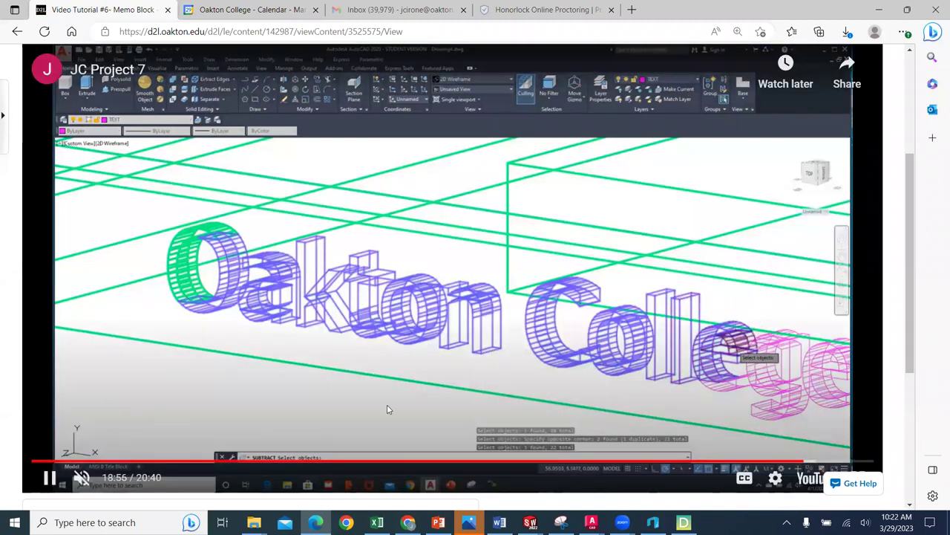
pyautogui.click(51, 479)
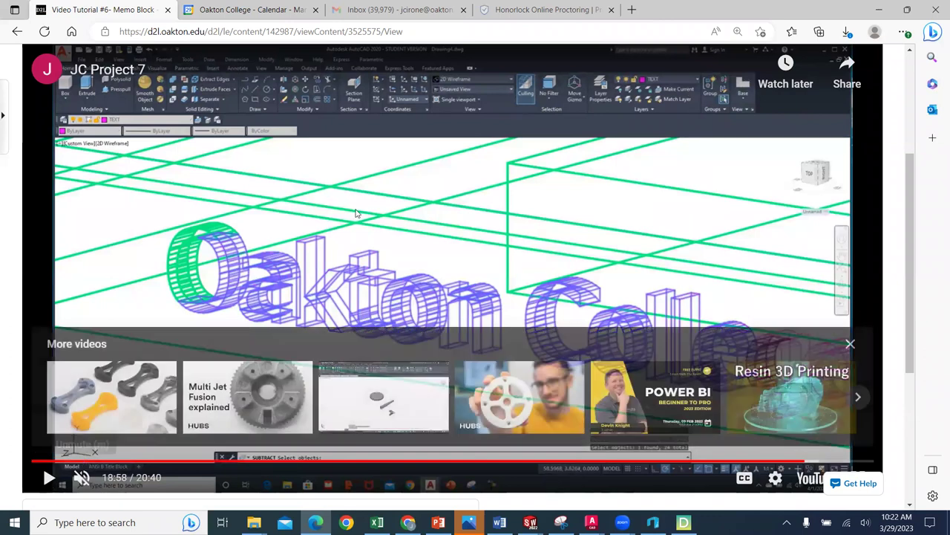
pyautogui.click(12, 32)
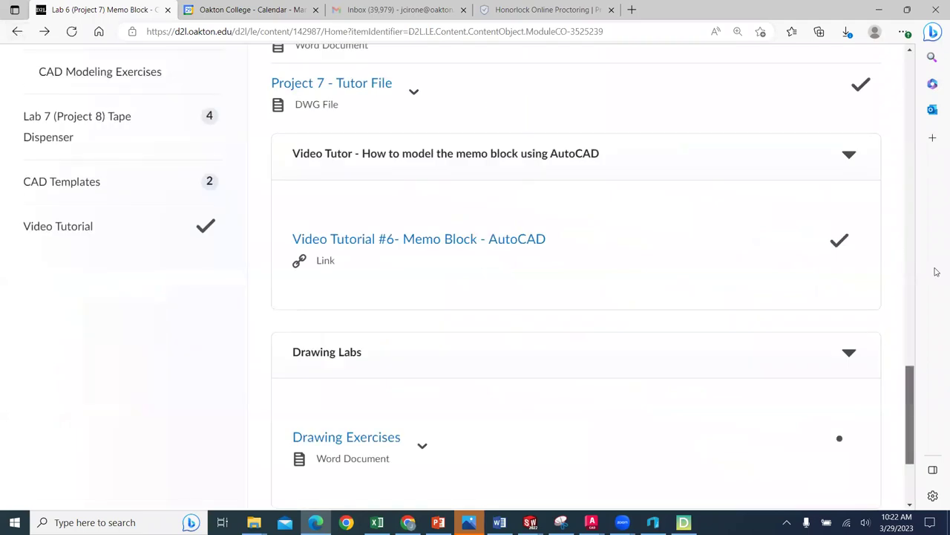
# Open the CAD-107 homepage, check Upcoming events, and view the April 2023 calendar.
pyautogui.moveTo(912, 401); pyautogui.dragTo(936, 45)
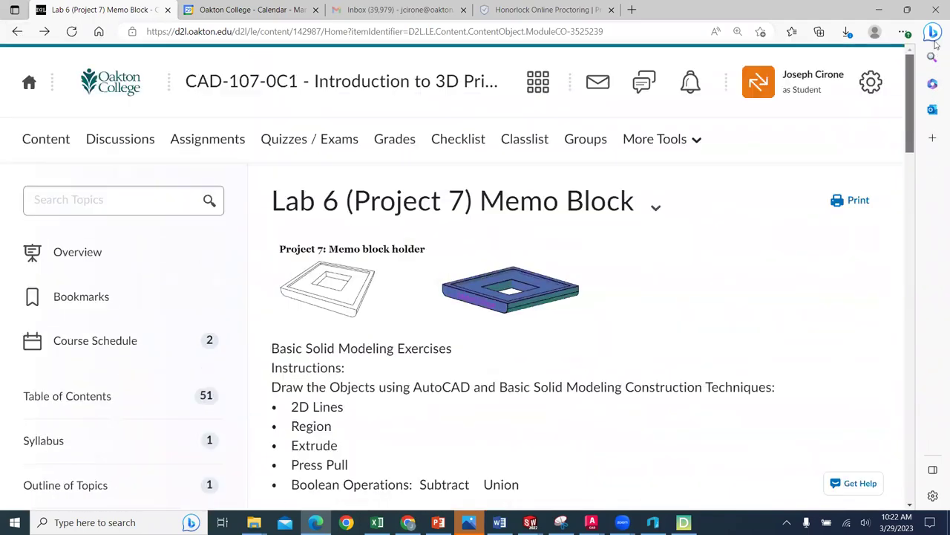
pyautogui.click(315, 87)
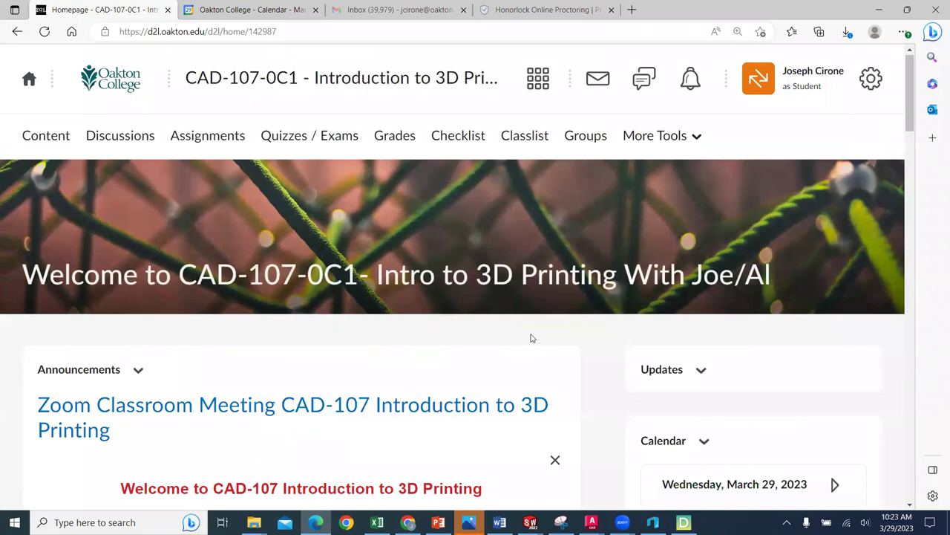
pyautogui.scroll(-10, 530, 335)
pyautogui.scroll(4, 525, 339)
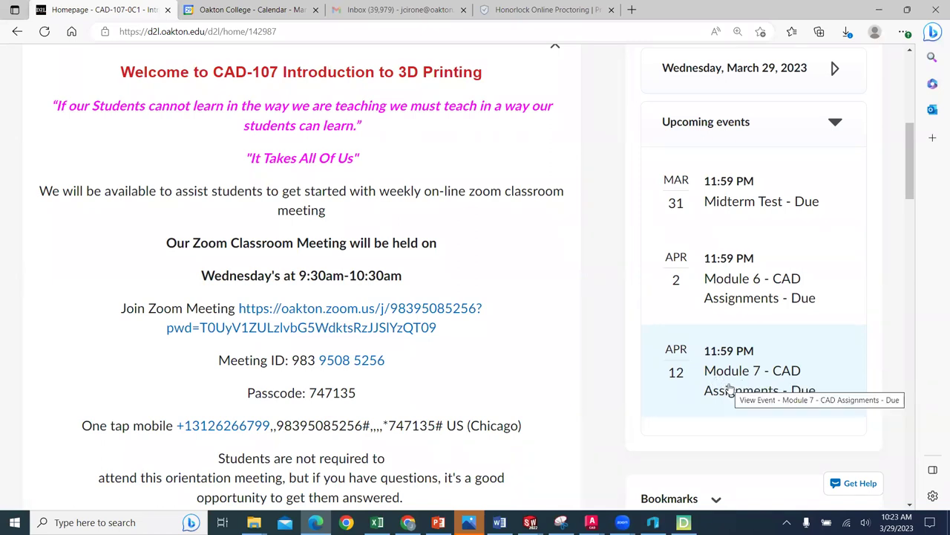
pyautogui.click(878, 522)
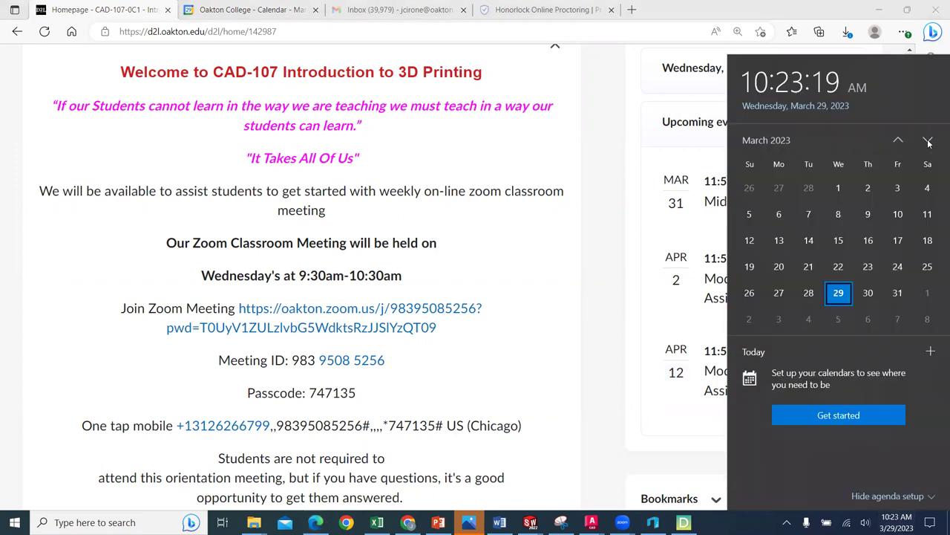
pyautogui.click(927, 140)
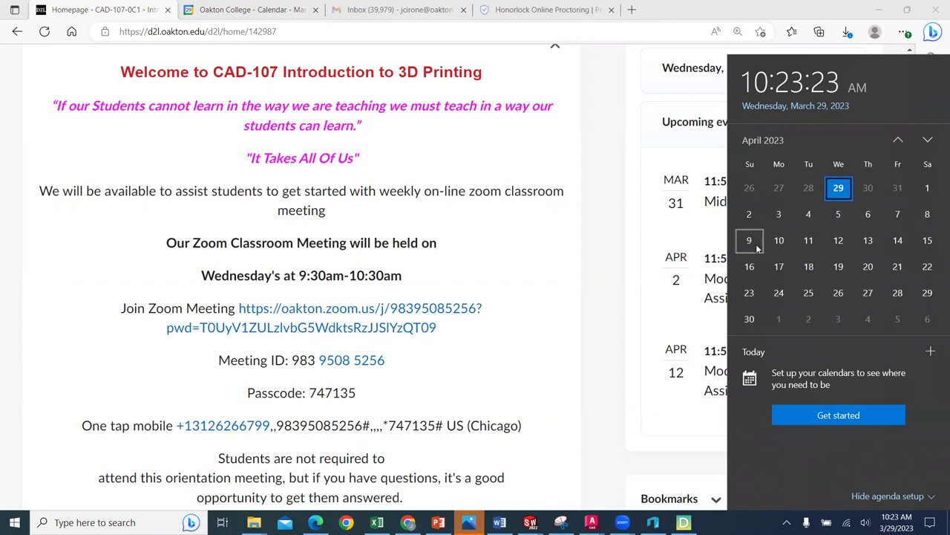
pyautogui.click(616, 260)
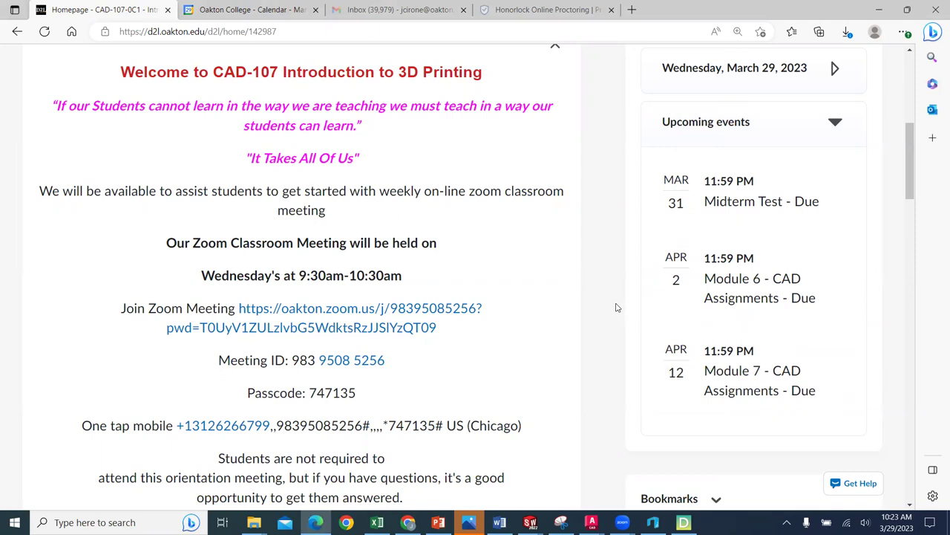
# Scroll down the course homepage to the Lab 7 Tape Dispenser video tutorial link.
pyautogui.scroll(-5, 410, 360)
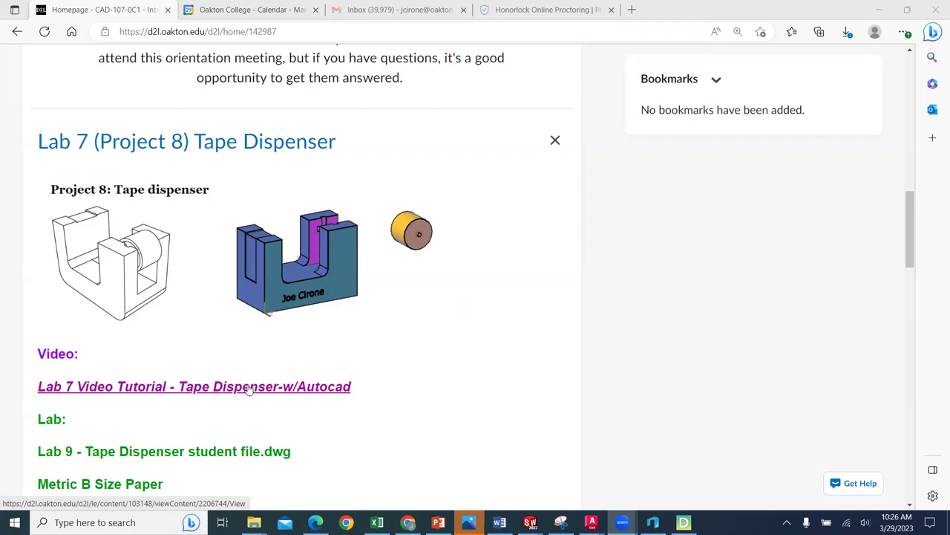
pyautogui.scroll(-1, 249, 390)
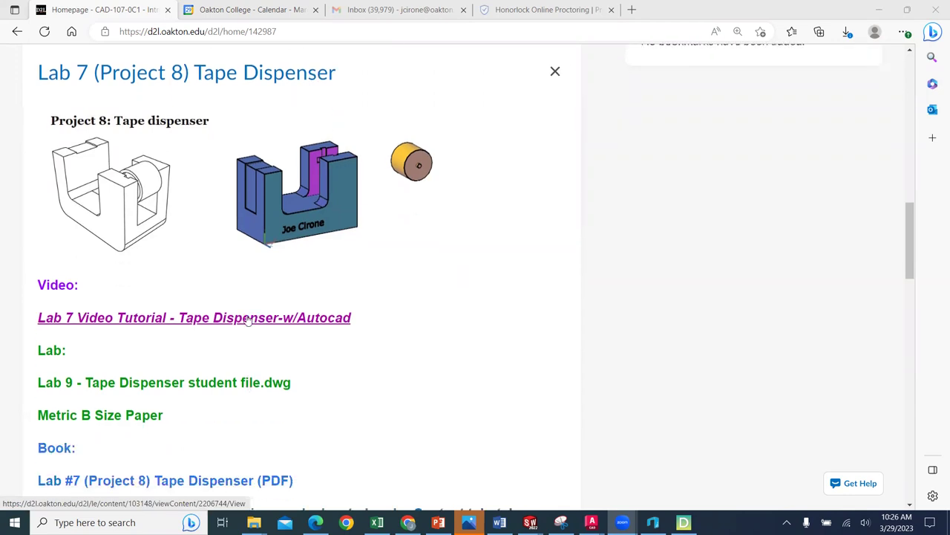
pyautogui.scroll(-1, 249, 320)
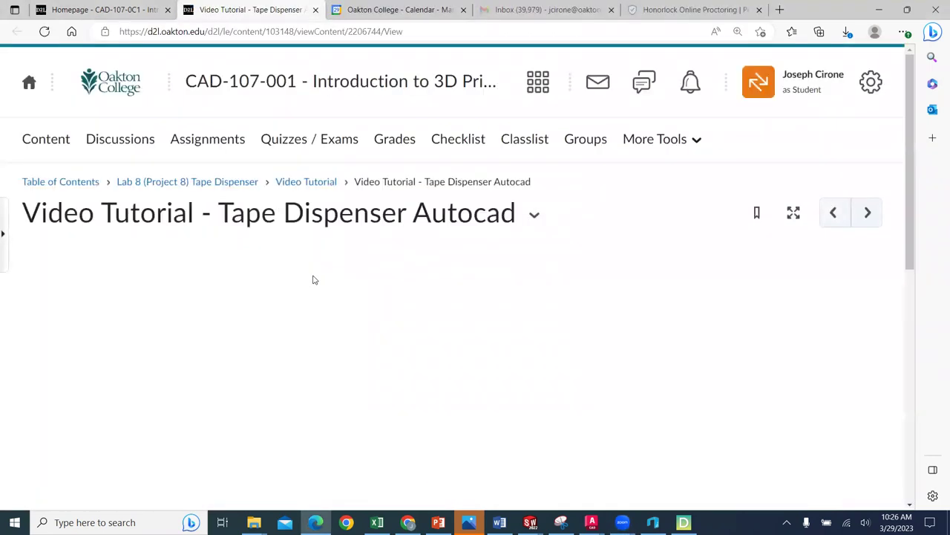
# Play the tape dispenser tutorial and skip through the drawing sheet, 3D model and U profile.
pyautogui.scroll(-2, 354, 288)
pyautogui.scroll(-2, 354, 288)
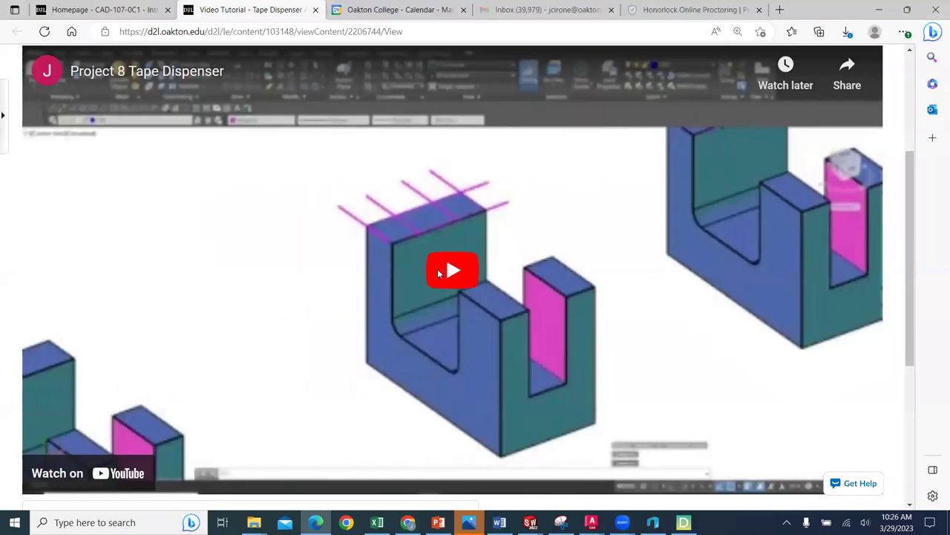
pyautogui.click(409, 286)
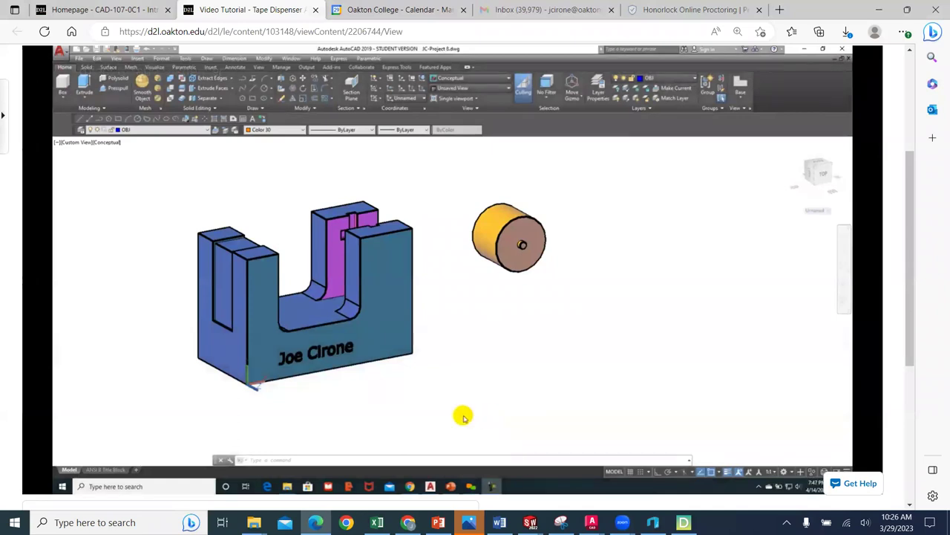
pyautogui.moveTo(407, 288)
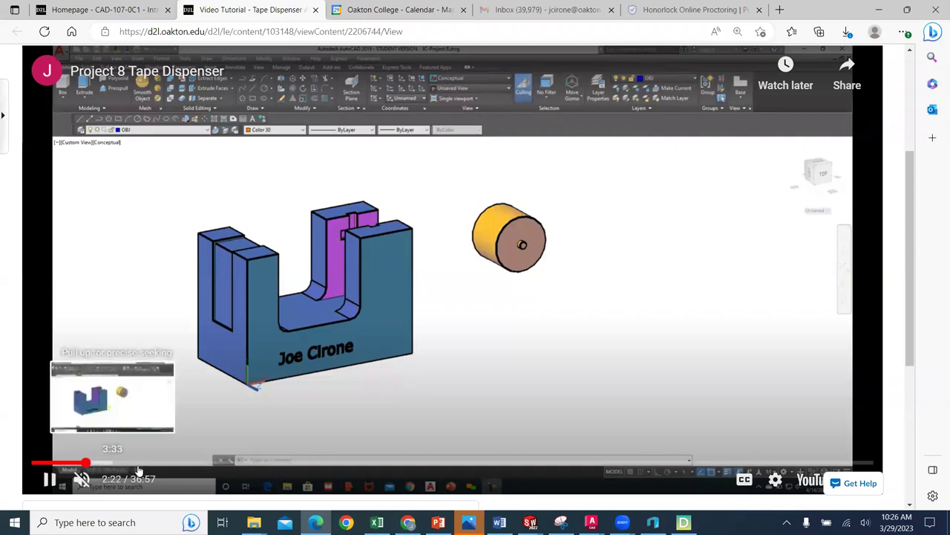
pyautogui.click(86, 464)
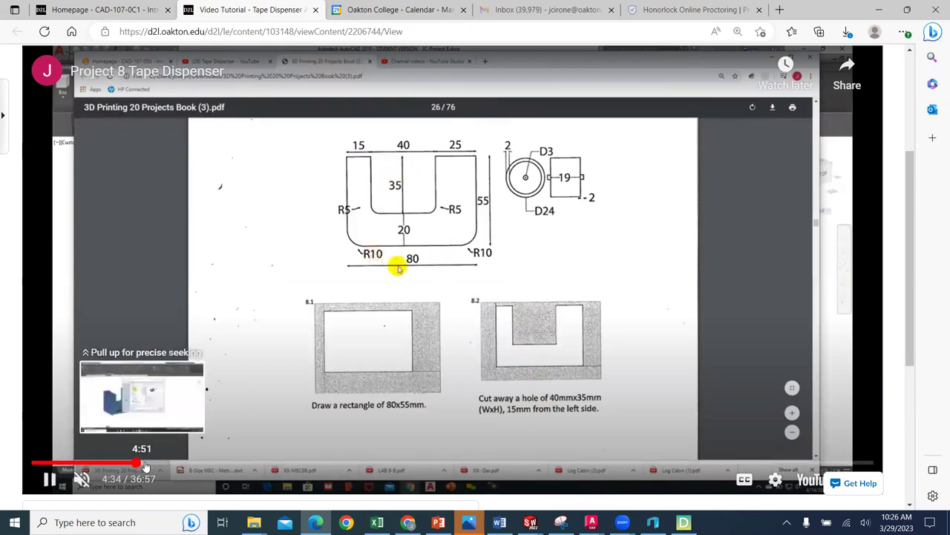
pyautogui.click(144, 464)
pyautogui.click(207, 464)
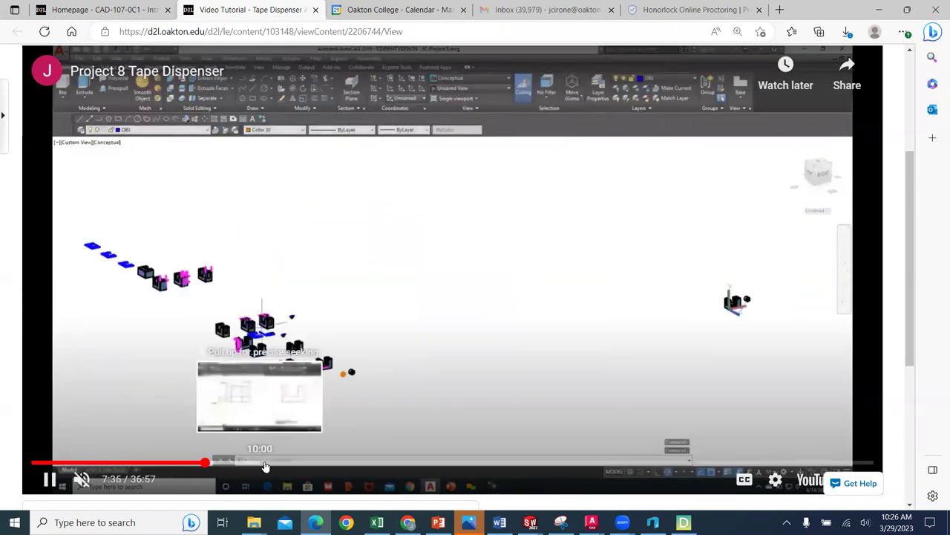
pyautogui.click(265, 463)
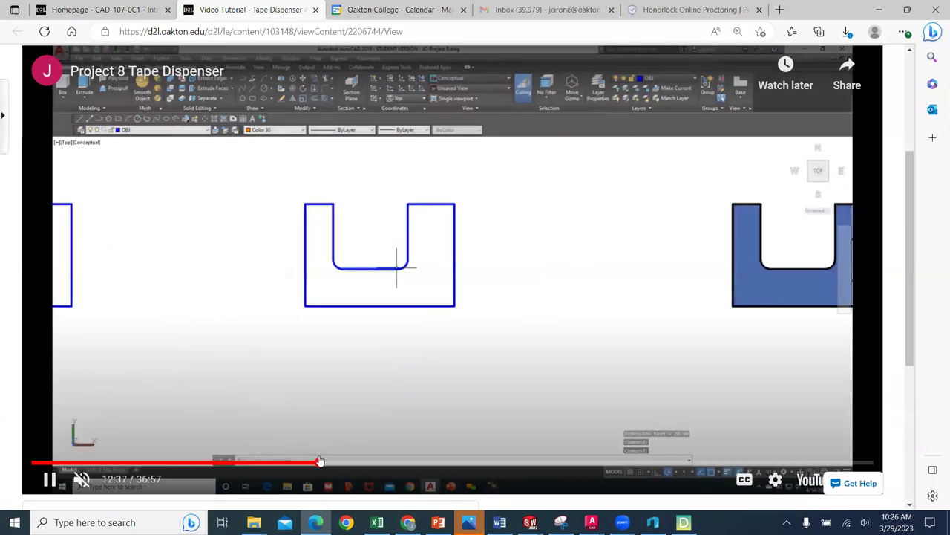
pyautogui.click(320, 462)
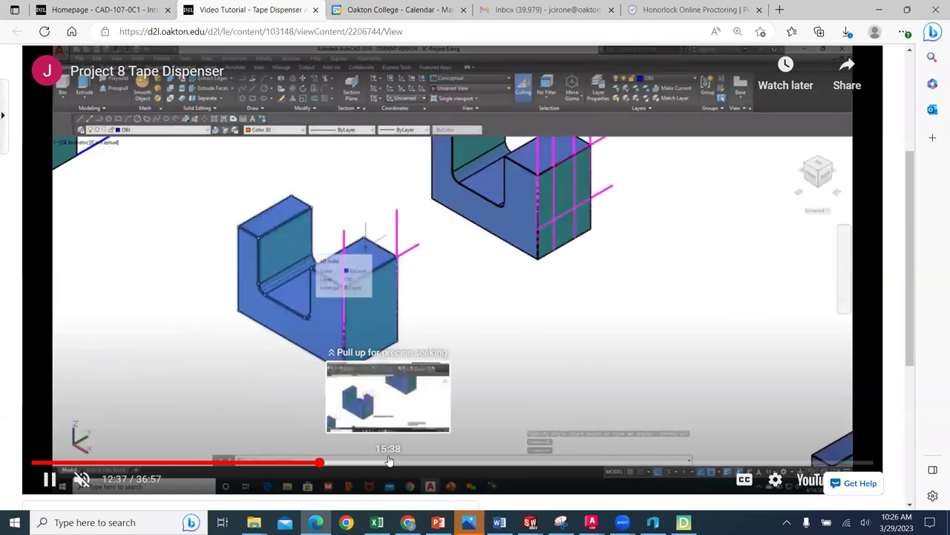
pyautogui.click(389, 461)
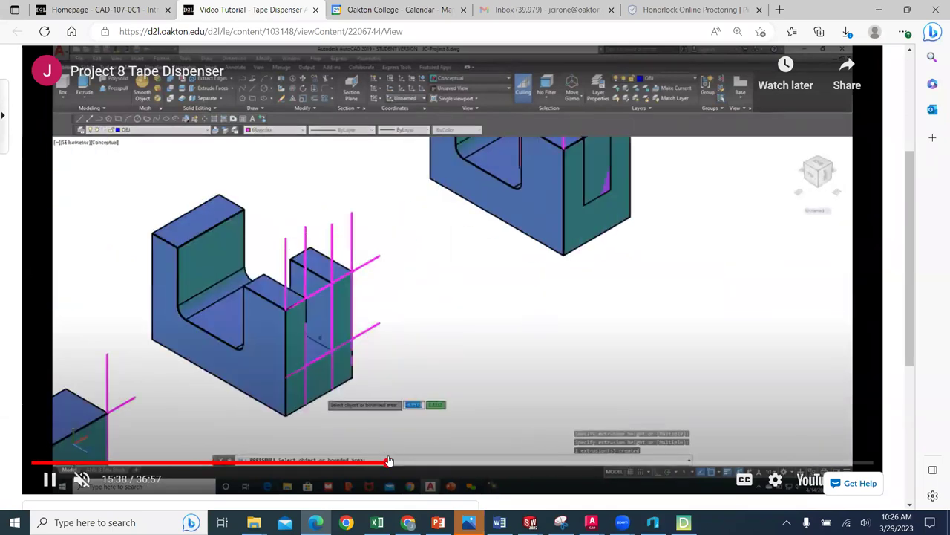
# Skip on from the extrusion step to the labelled side profile, pause, and switch to the homepage tab.
pyautogui.click(463, 463)
pyautogui.click(521, 464)
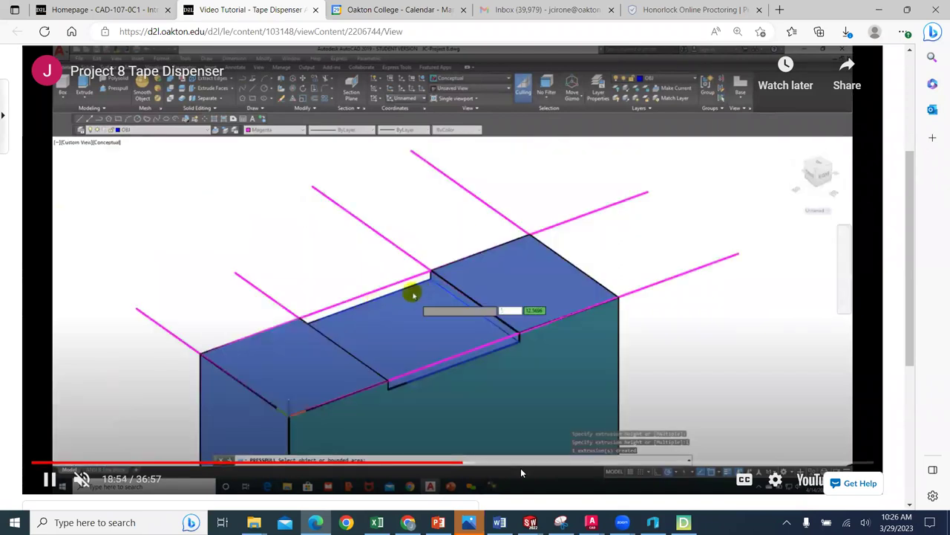
pyautogui.click(571, 464)
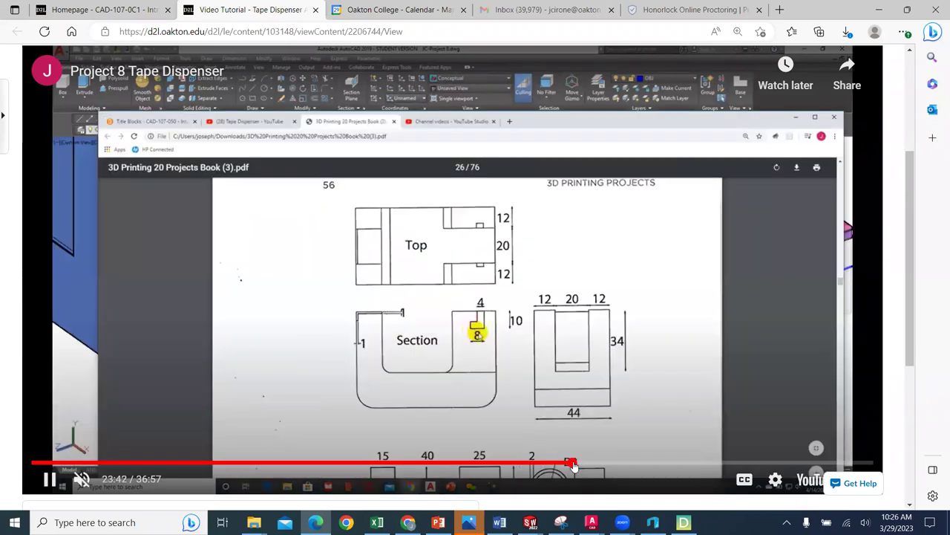
pyautogui.click(613, 463)
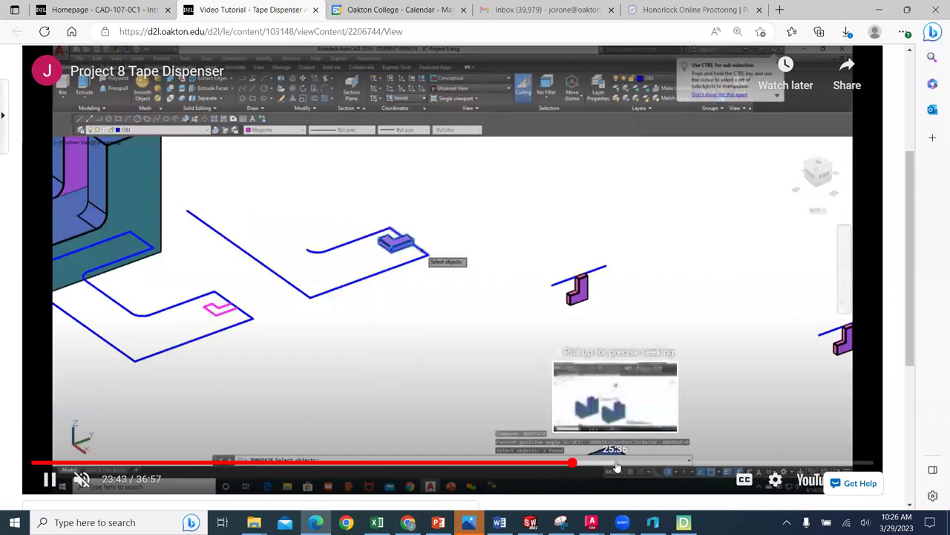
pyautogui.click(679, 464)
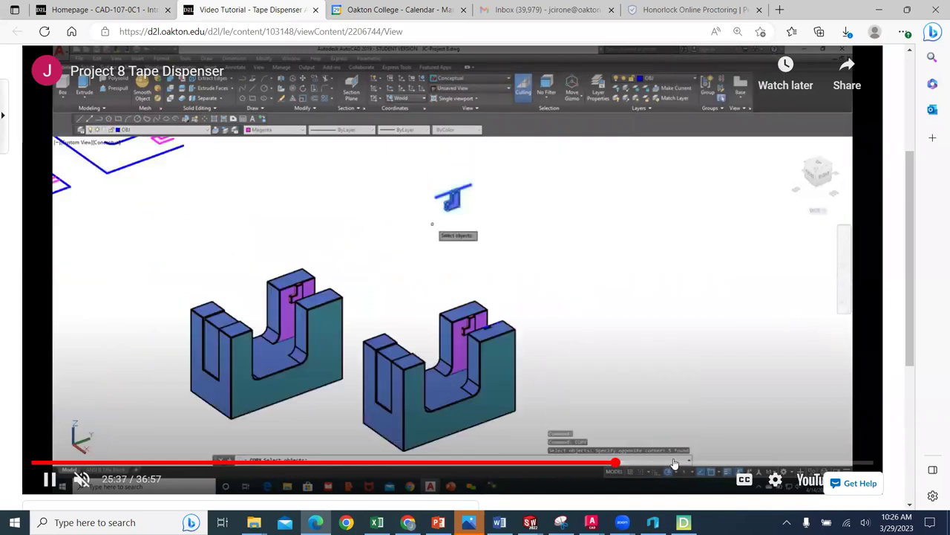
pyautogui.click(713, 463)
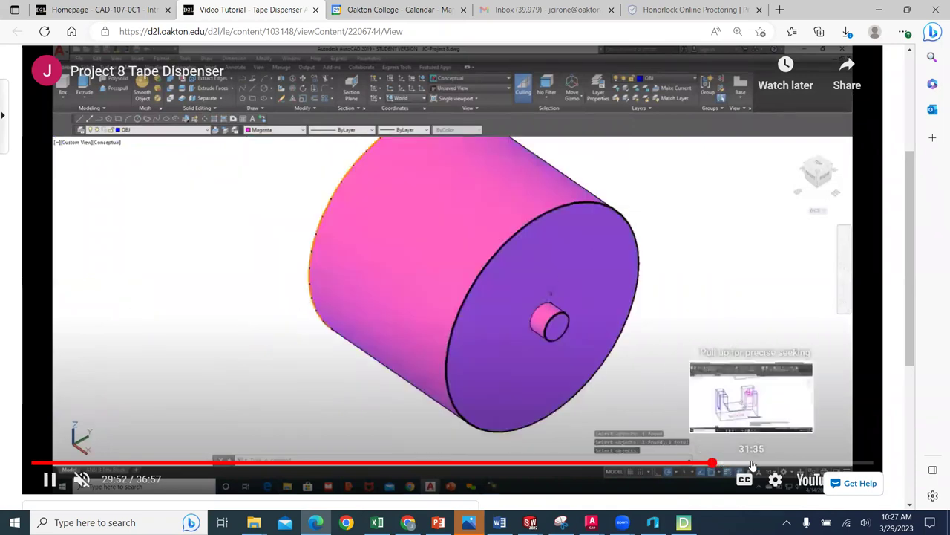
pyautogui.click(752, 464)
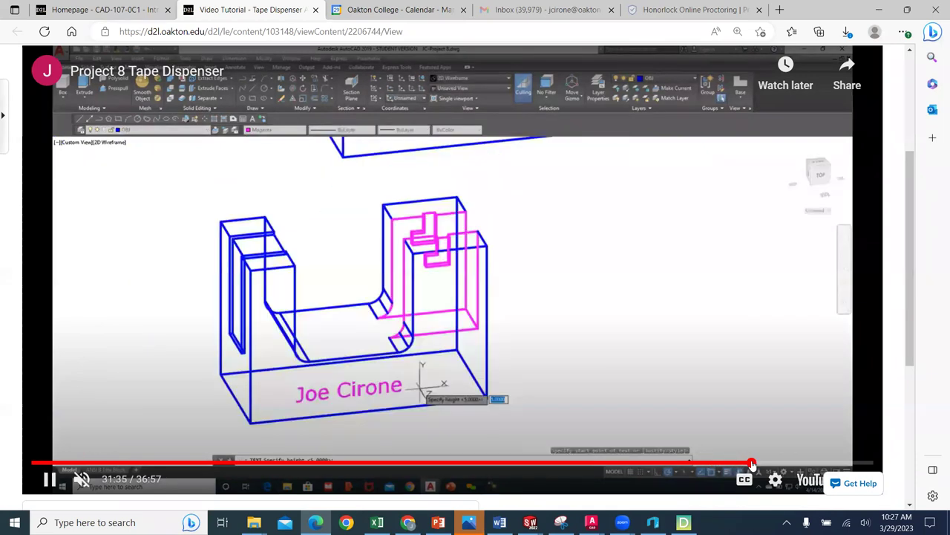
pyautogui.click(797, 465)
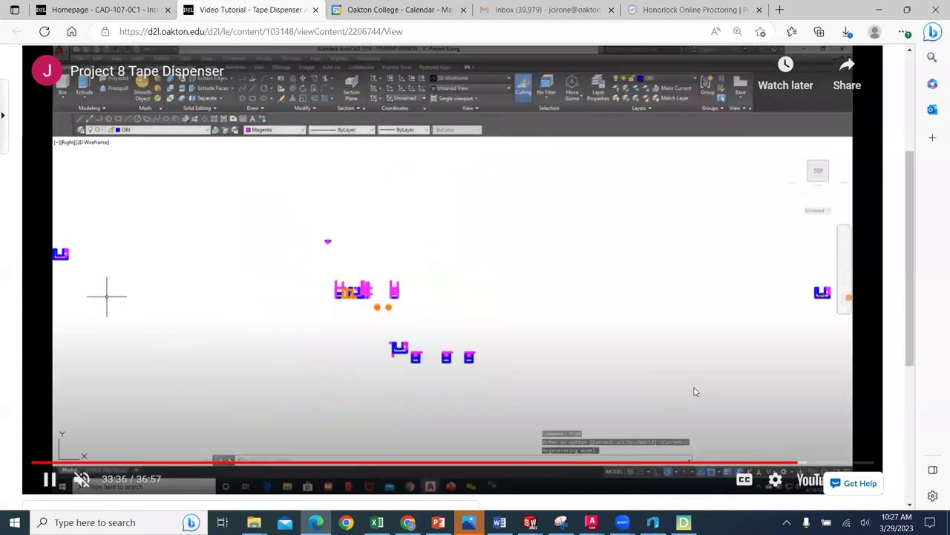
pyautogui.click(49, 481)
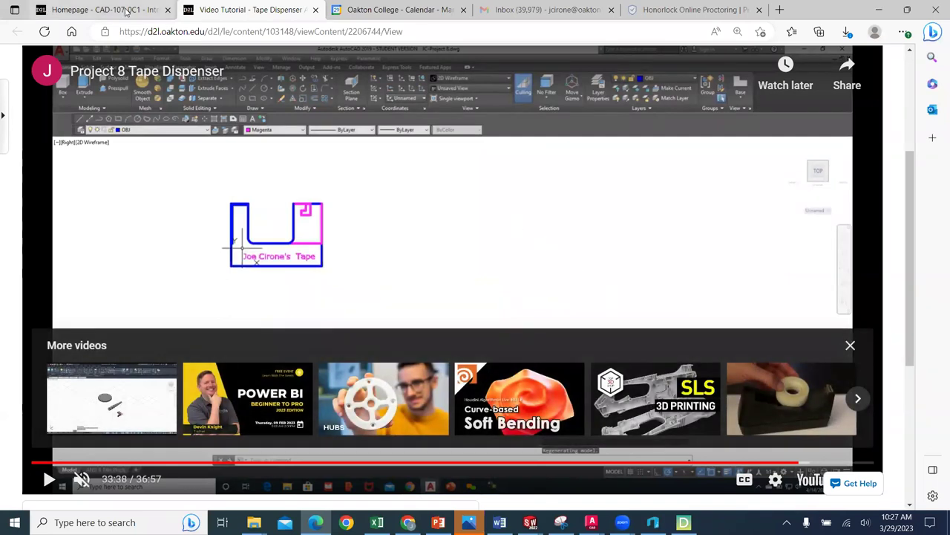
pyautogui.click(126, 10)
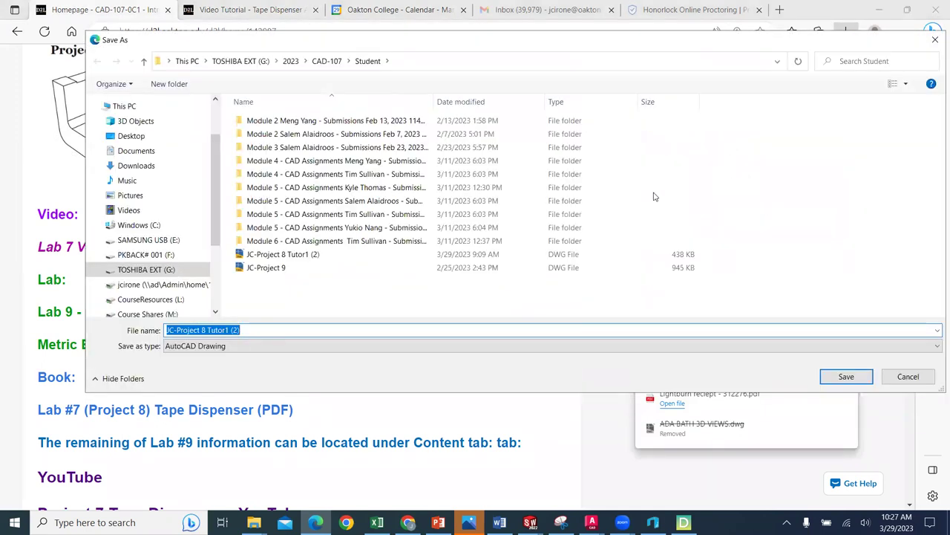
# Save JC-Project 8 Tutor1 (2).dwg over the existing copy and bring AutoCAD to the front.
pyautogui.press('Return')
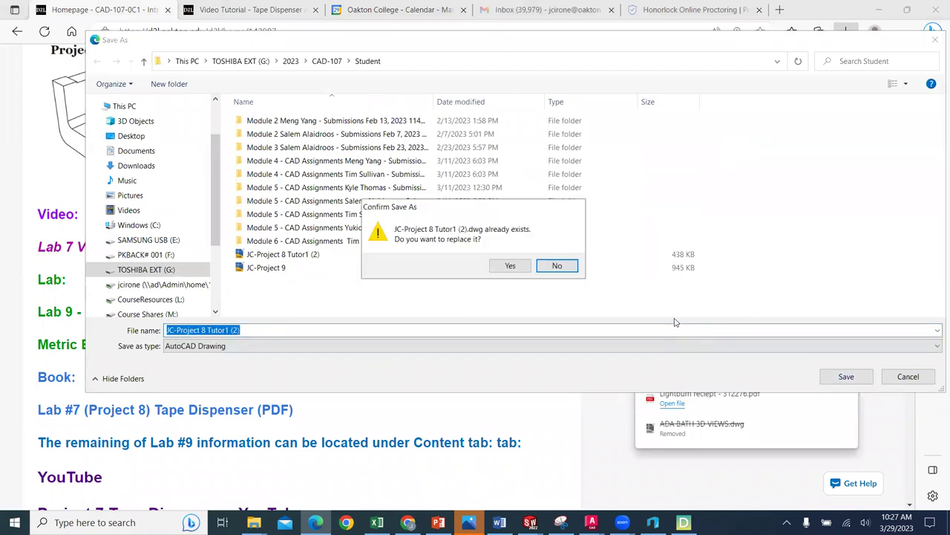
pyautogui.click(510, 265)
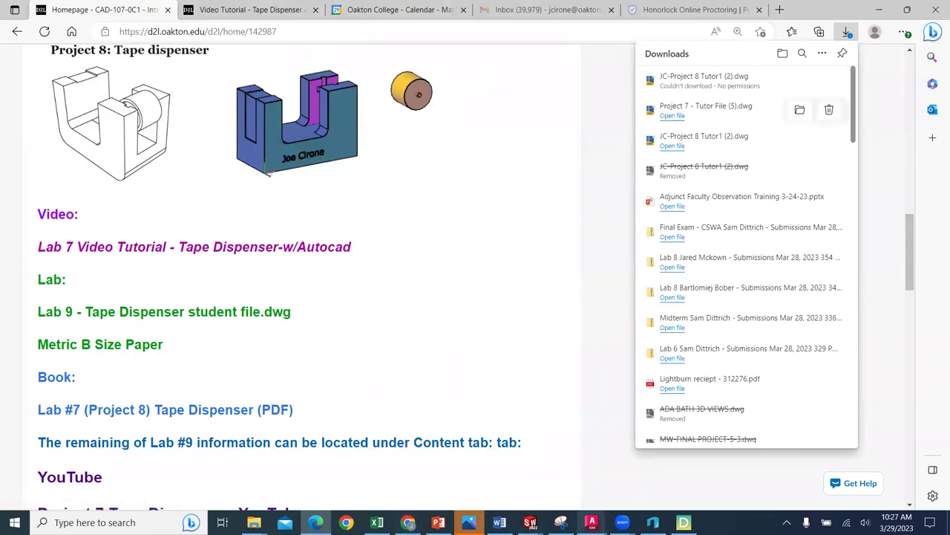
pyautogui.click(592, 522)
pyautogui.click(495, 472)
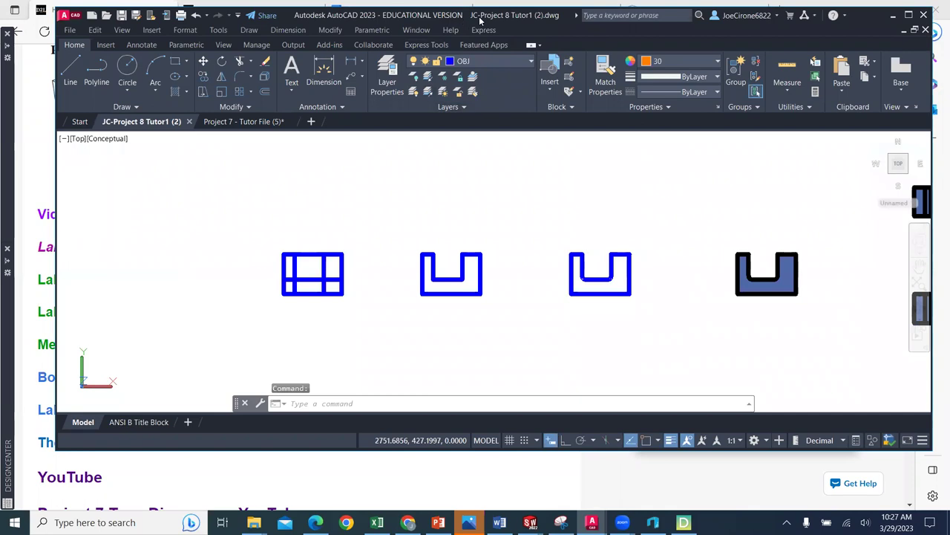
# Maximize AutoCAD and select the middle U's bottom and right lines to check 80 by 55.
pyautogui.doubleClick(471, 23)
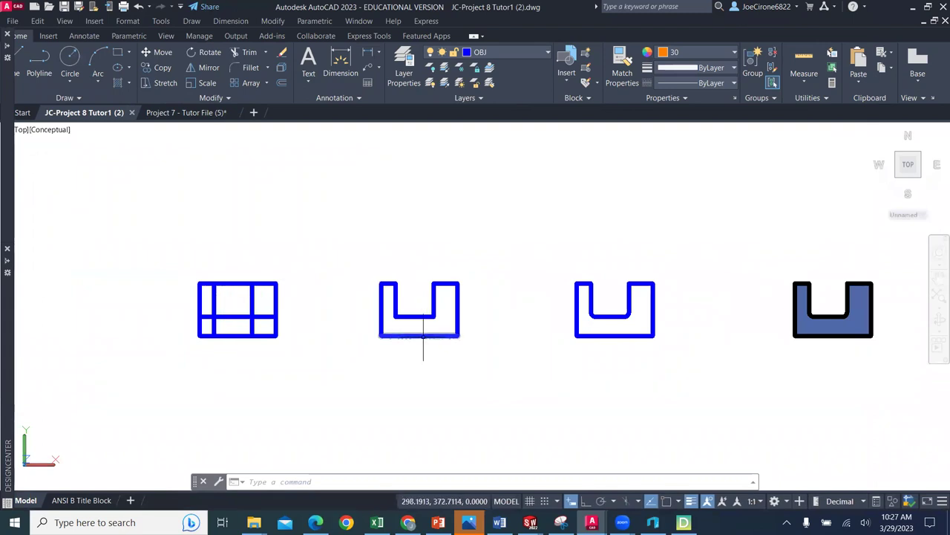
pyautogui.click(424, 336)
pyautogui.moveTo(456, 339)
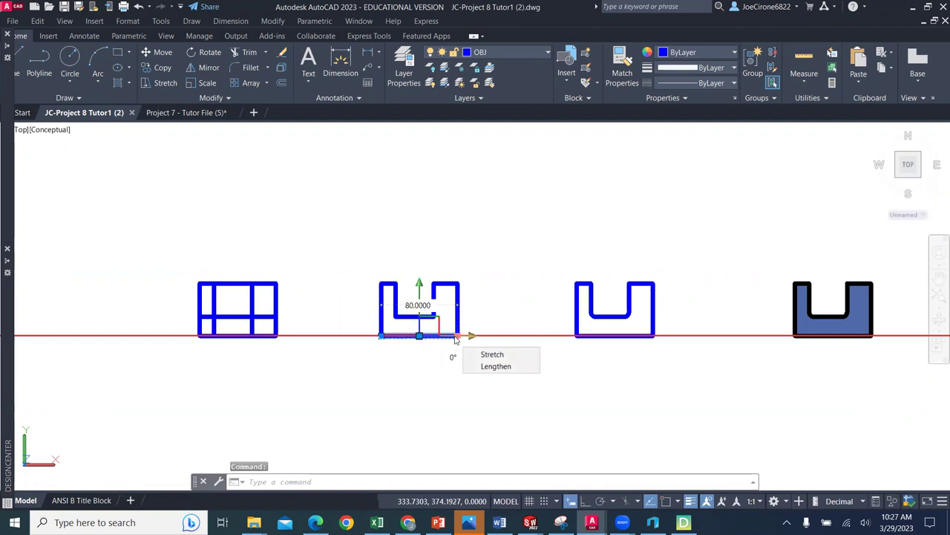
pyautogui.click(458, 306)
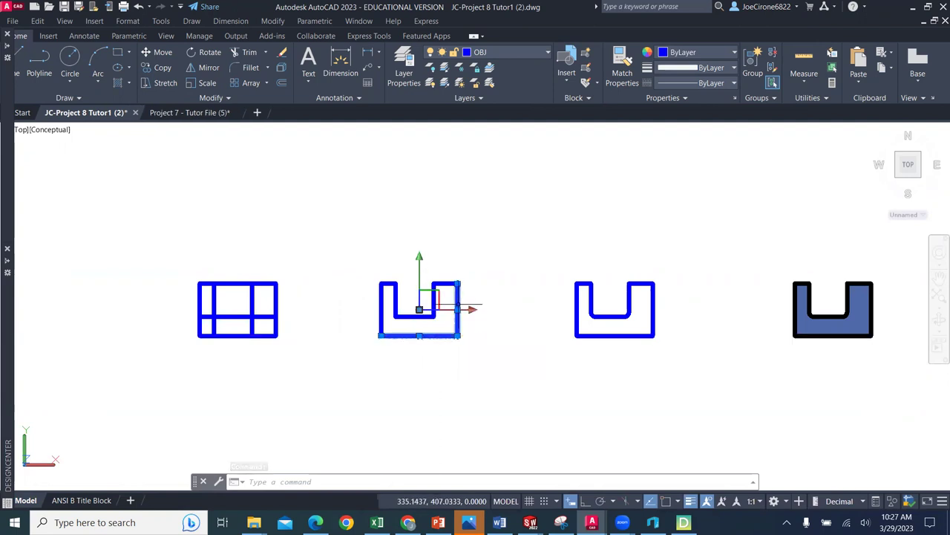
pyautogui.moveTo(457, 285)
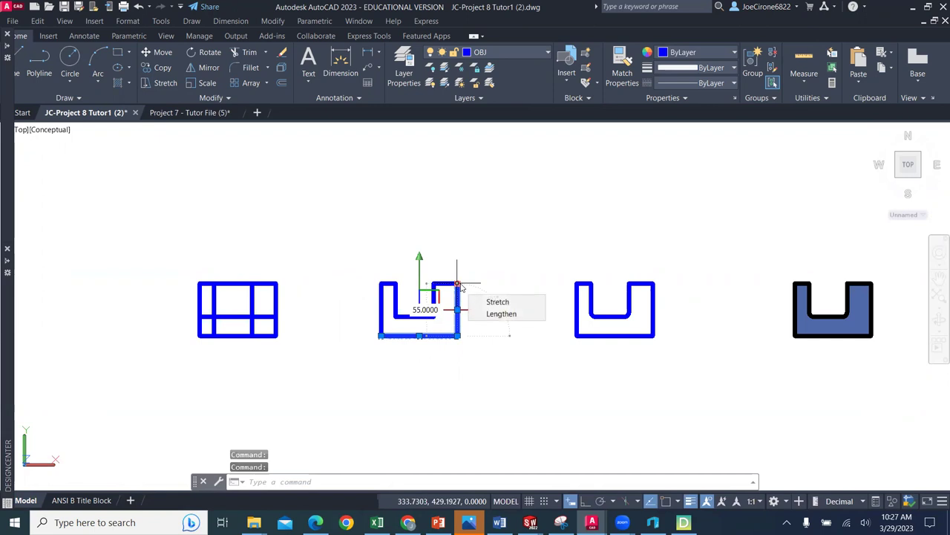
# Pan the drawing to centre the stack of 3D tape dispenser blocks.
pyautogui.moveTo(679, 317)
pyautogui.mouseDown(button='middle')
pyautogui.moveTo(602, 326)
pyautogui.moveTo(576, 344)
pyautogui.moveTo(561, 237)
pyautogui.mouseUp(button='middle')
pyautogui.moveTo(623, 335); pyautogui.dragTo(349, 327, button='middle')
pyautogui.moveTo(594, 361); pyautogui.dragTo(439, 386, button='middle')
# Zoom and orbit the stacked tape dispenser solids upright, then turn on Ortho mode.
pyautogui.scroll(5, 564, 364)
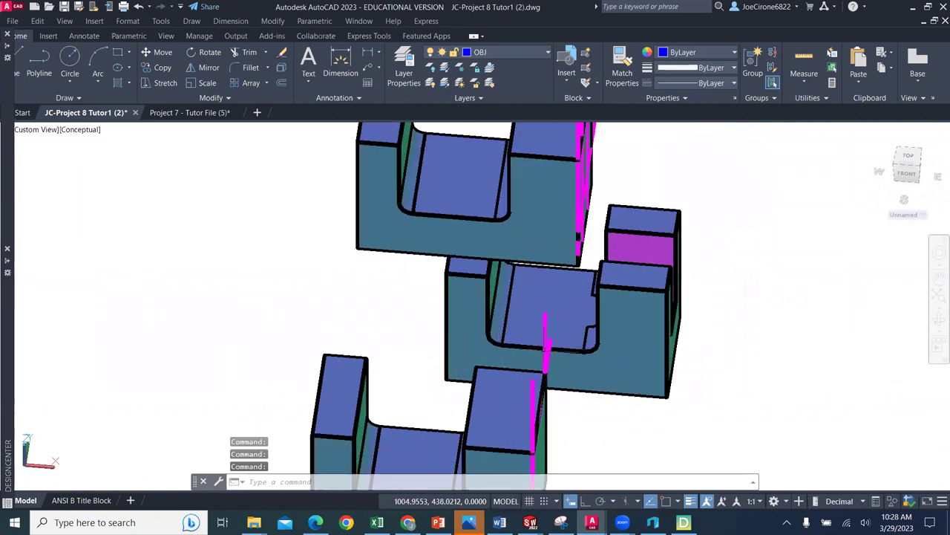
pyautogui.scroll(-3, 560, 321)
pyautogui.keyDown('shift'); pyautogui.moveTo(560, 321); pyautogui.dragTo(555, 386, button='middle'); pyautogui.keyUp('shift')
pyautogui.keyDown('shift'); pyautogui.moveTo(562, 199); pyautogui.dragTo(550, 371, button='middle'); pyautogui.keyUp('shift')
pyautogui.keyDown('shift'); pyautogui.moveTo(585, 399); pyautogui.dragTo(592, 182, button='middle'); pyautogui.keyUp('shift')
pyautogui.press('F8')
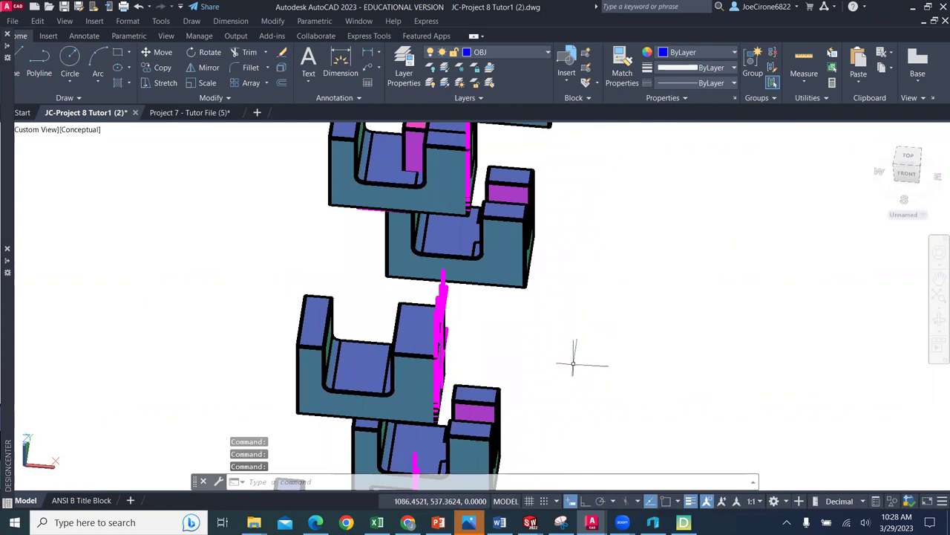
# Minimize AutoCAD, scroll the course homepage and open Show All Announcements.
pyautogui.click(912, 6)
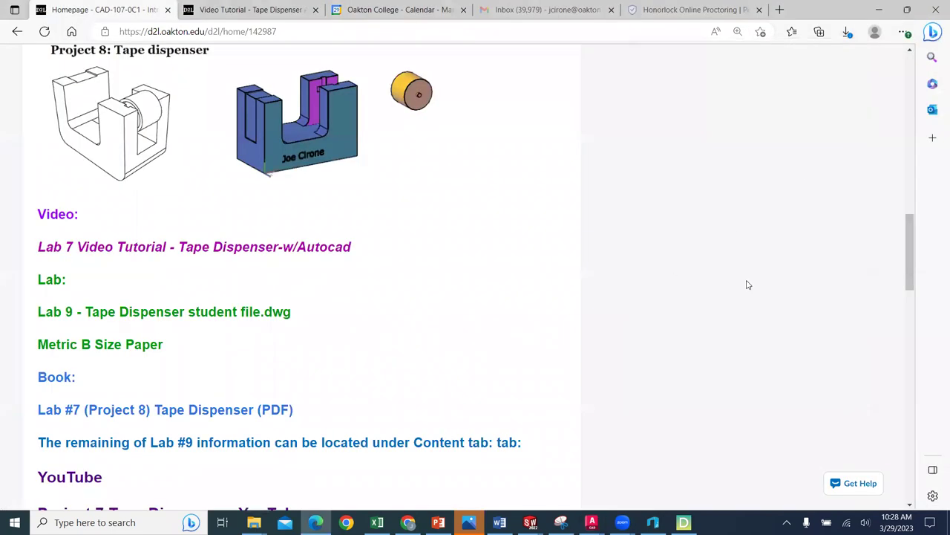
pyautogui.moveTo(909, 263); pyautogui.dragTo(927, 465)
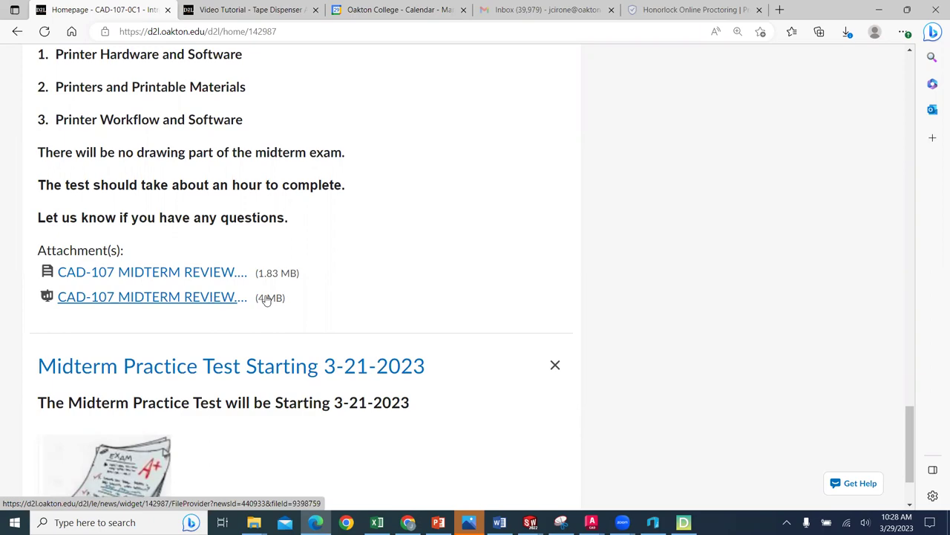
pyautogui.moveTo(914, 439); pyautogui.dragTo(919, 118)
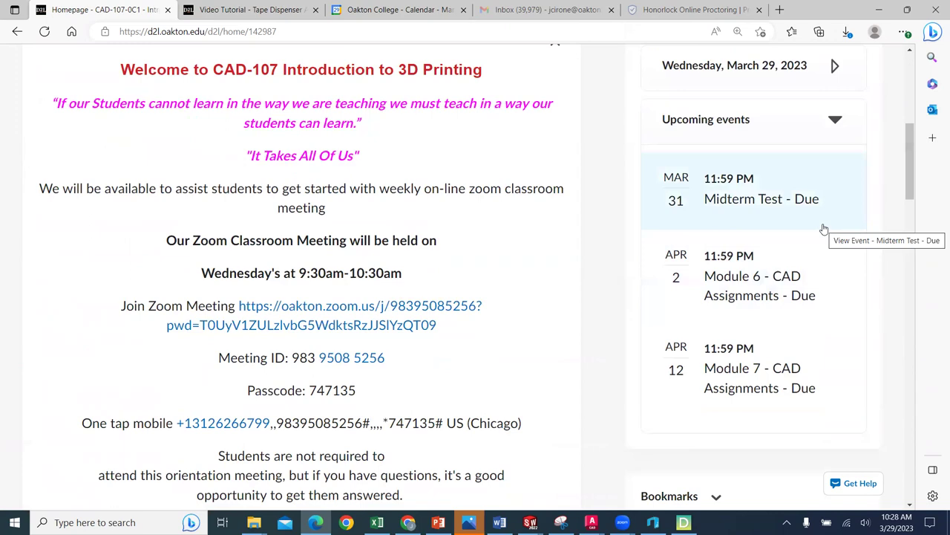
pyautogui.moveTo(910, 152); pyautogui.dragTo(936, 513)
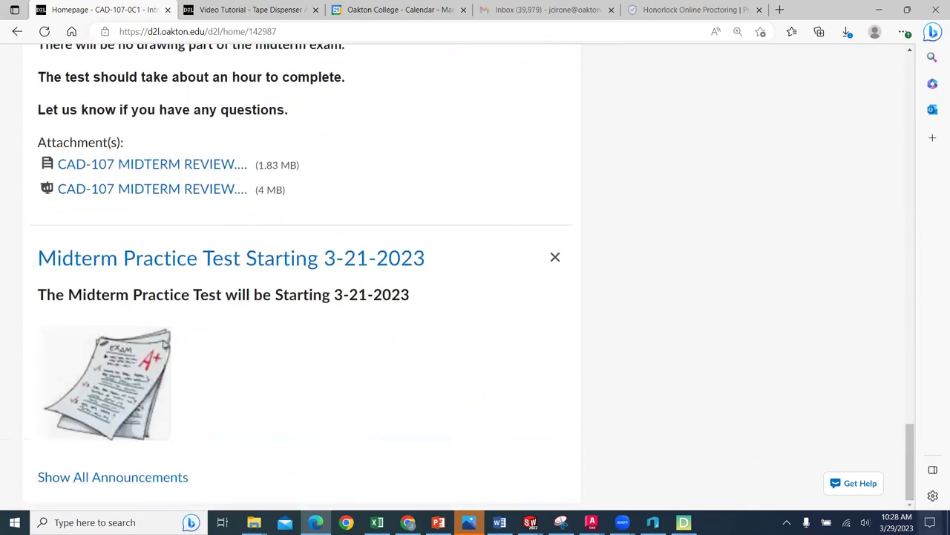
pyautogui.click(183, 477)
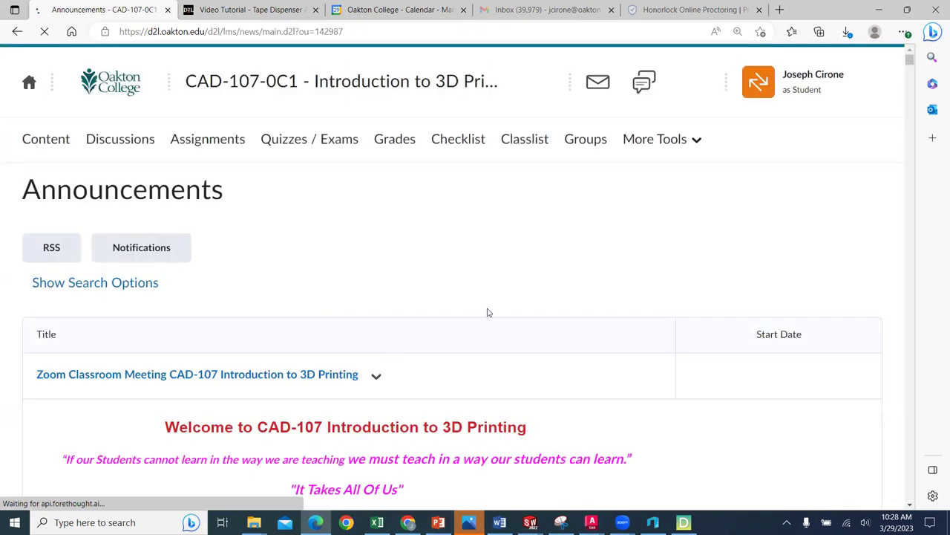
pyautogui.scroll(-15, 488, 312)
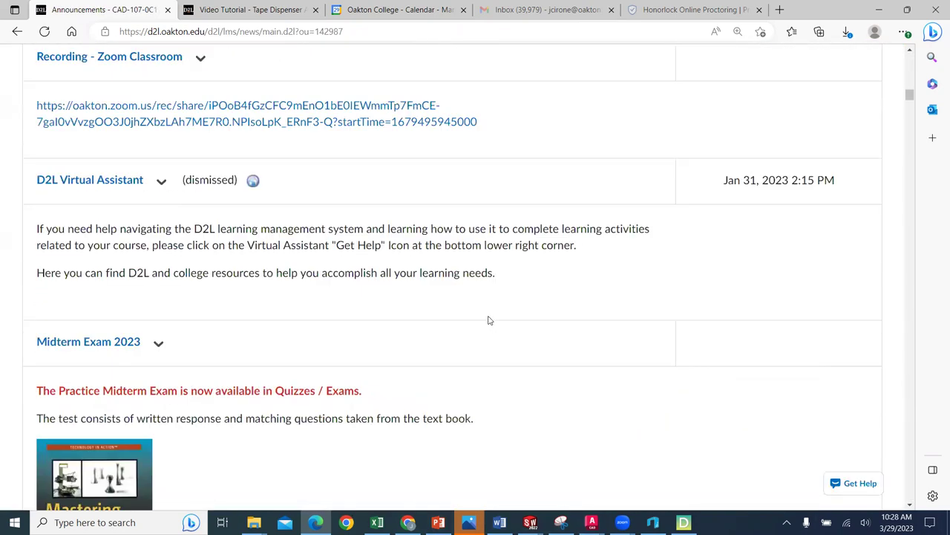
pyautogui.scroll(-15, 488, 320)
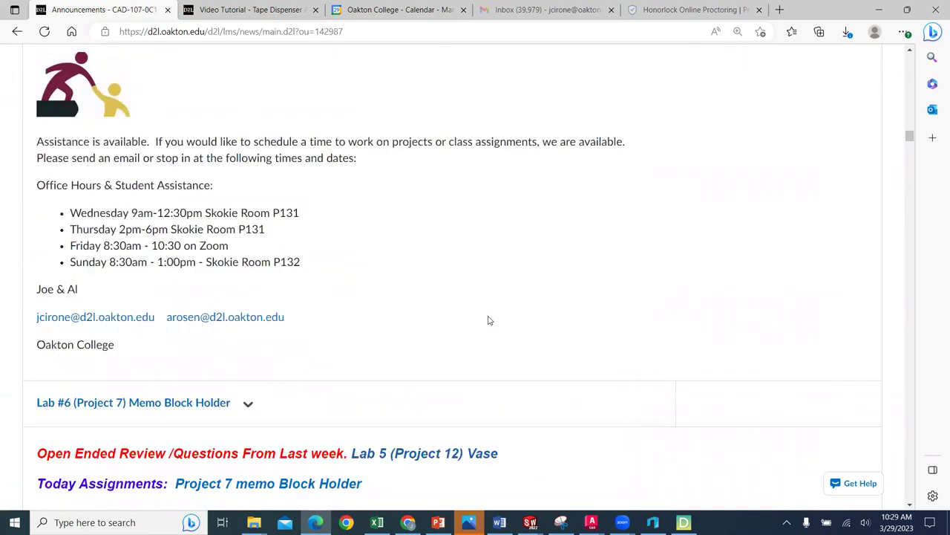
pyautogui.scroll(2, 490, 320)
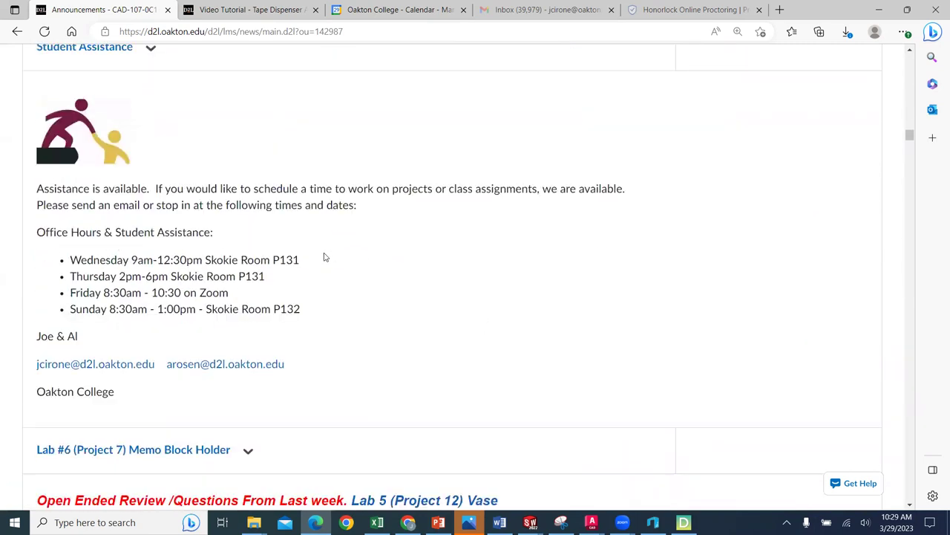